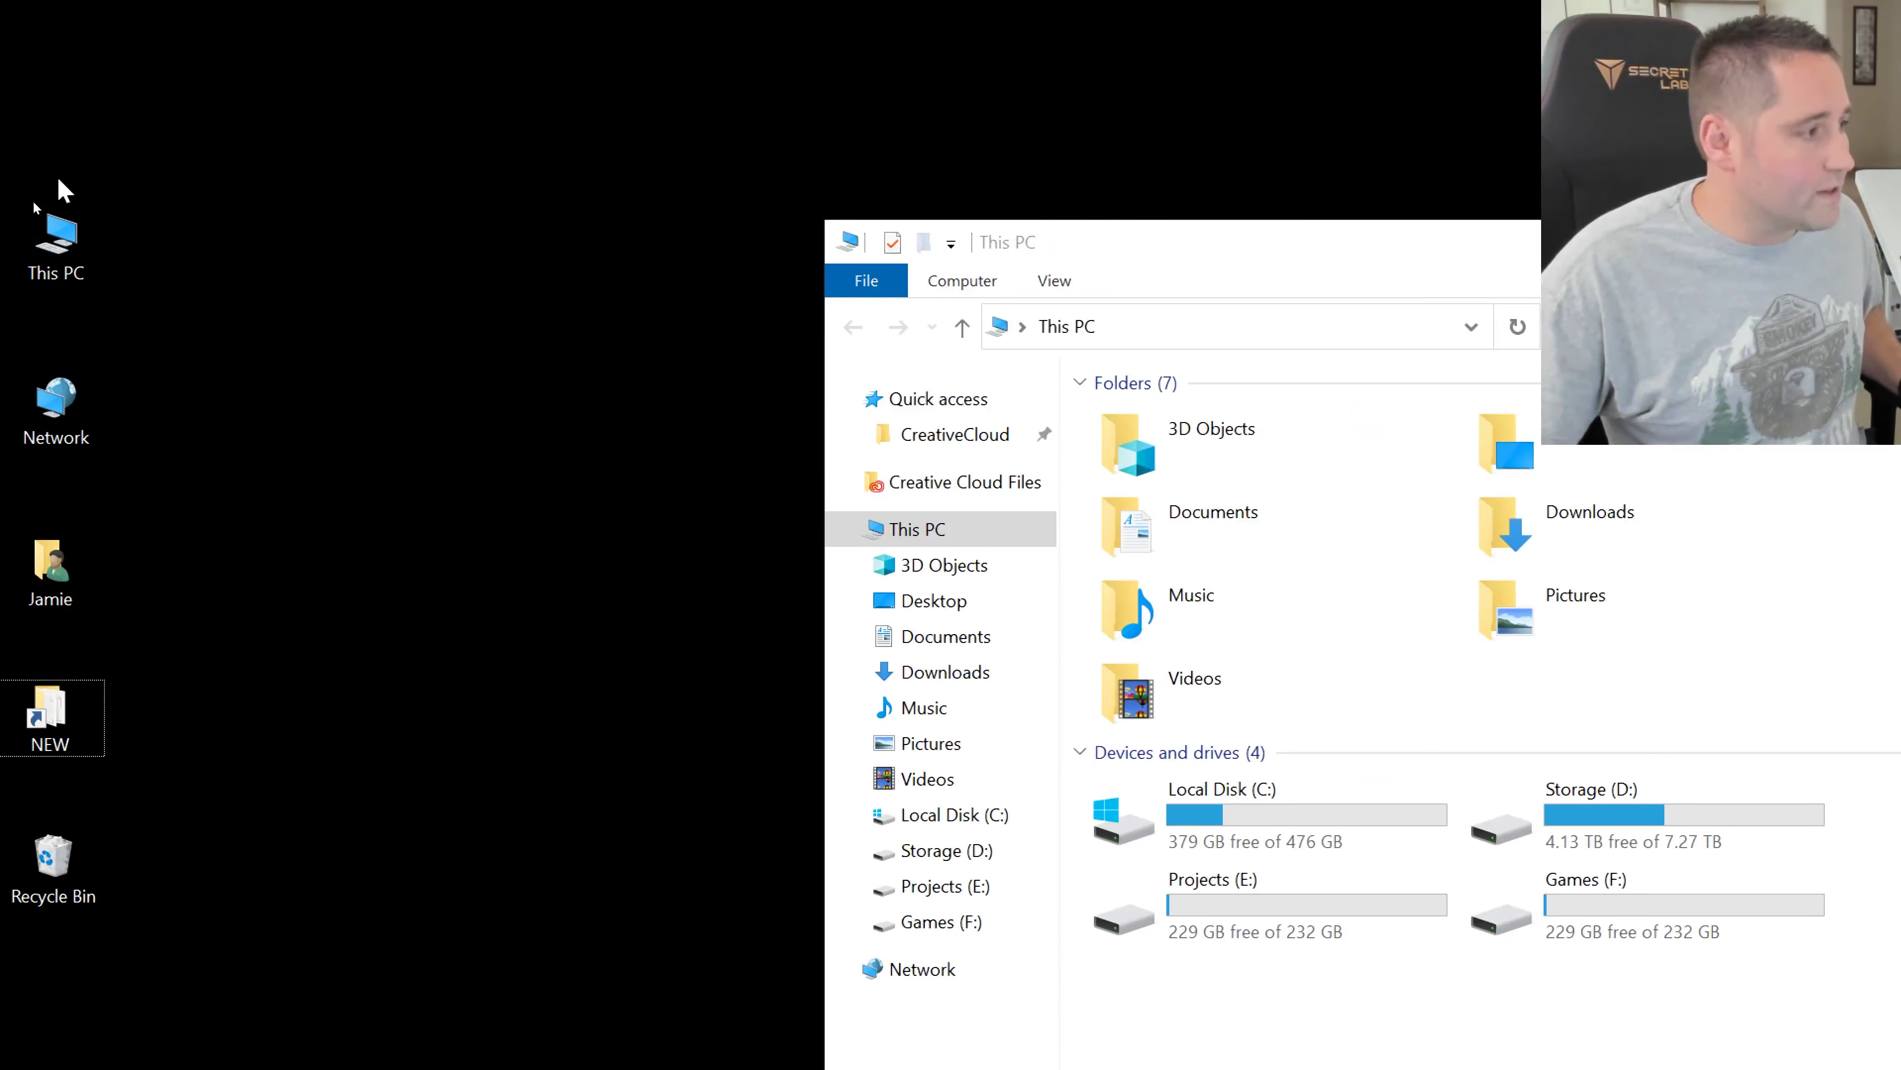
# Open This PC from the desktop icon and place its window on the right side of the screen
pyautogui.click(22, 240)
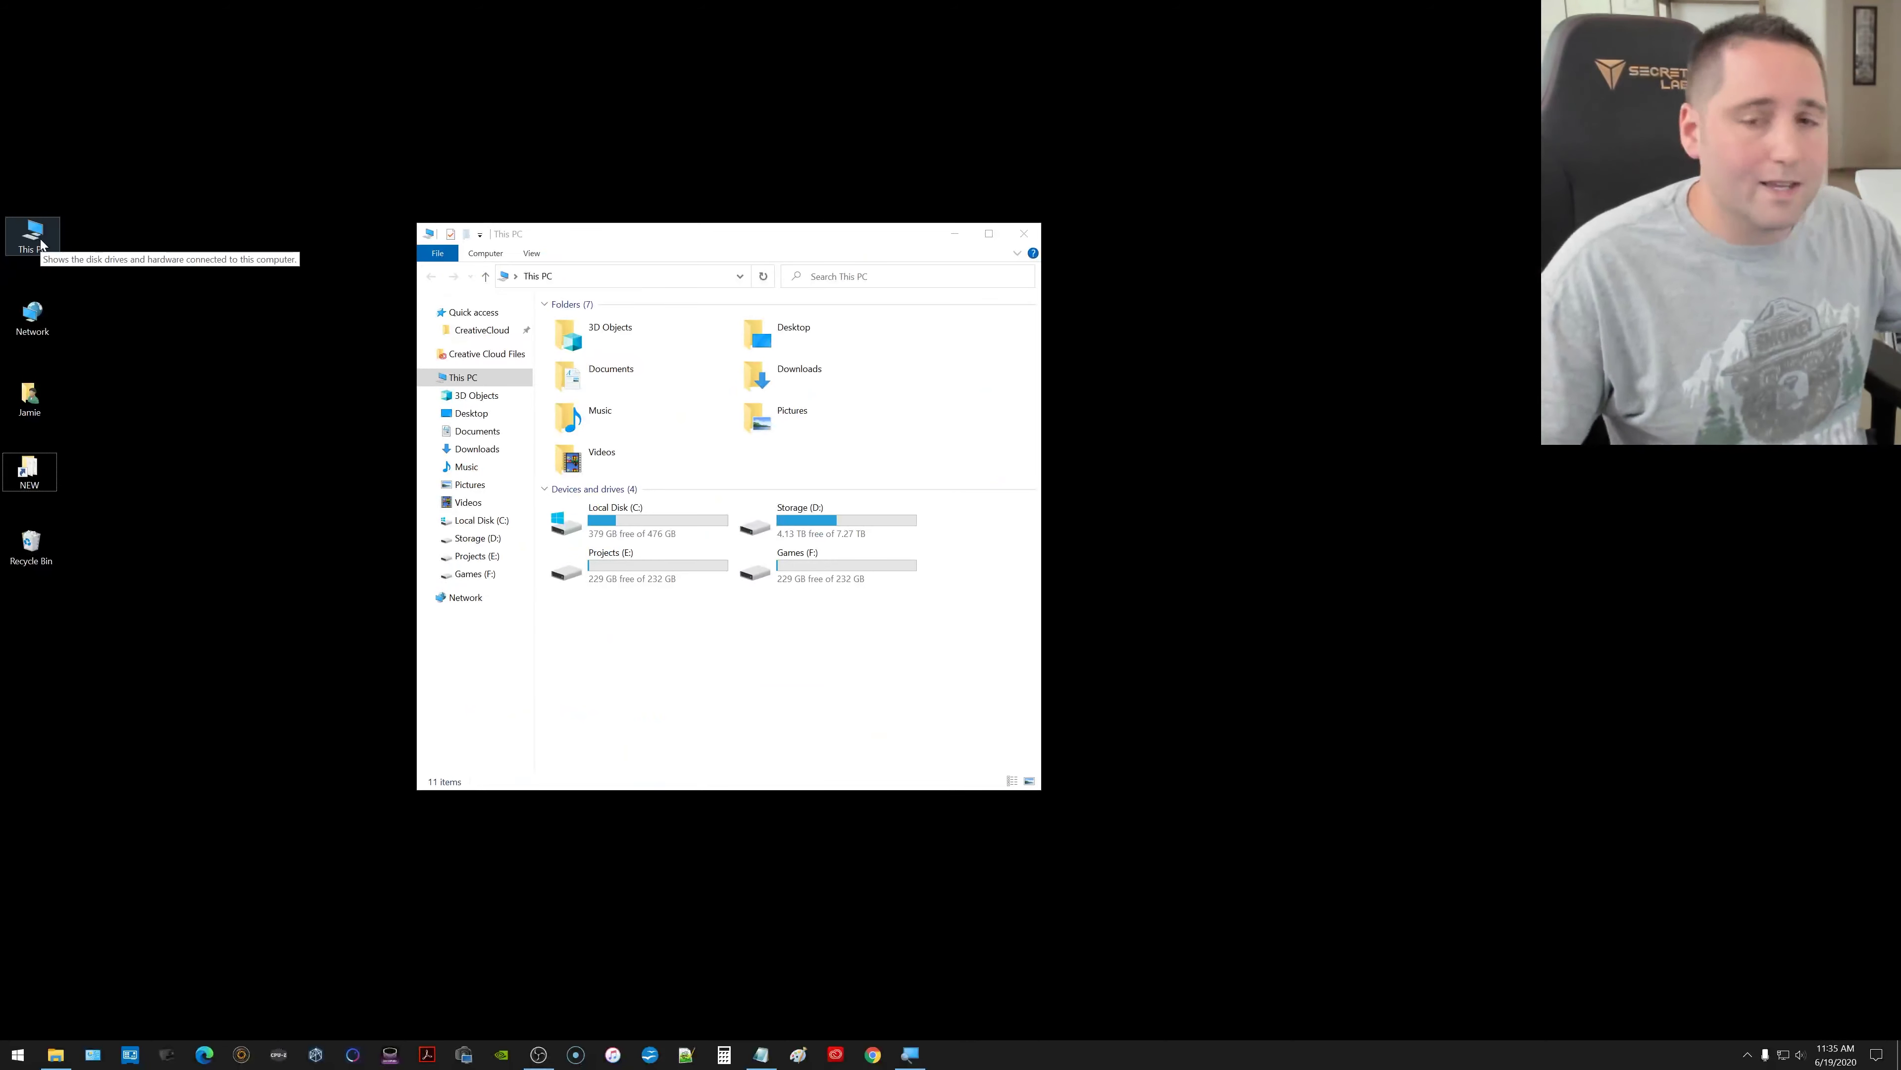
pyautogui.moveTo(712, 229); pyautogui.dragTo(1253, 186)
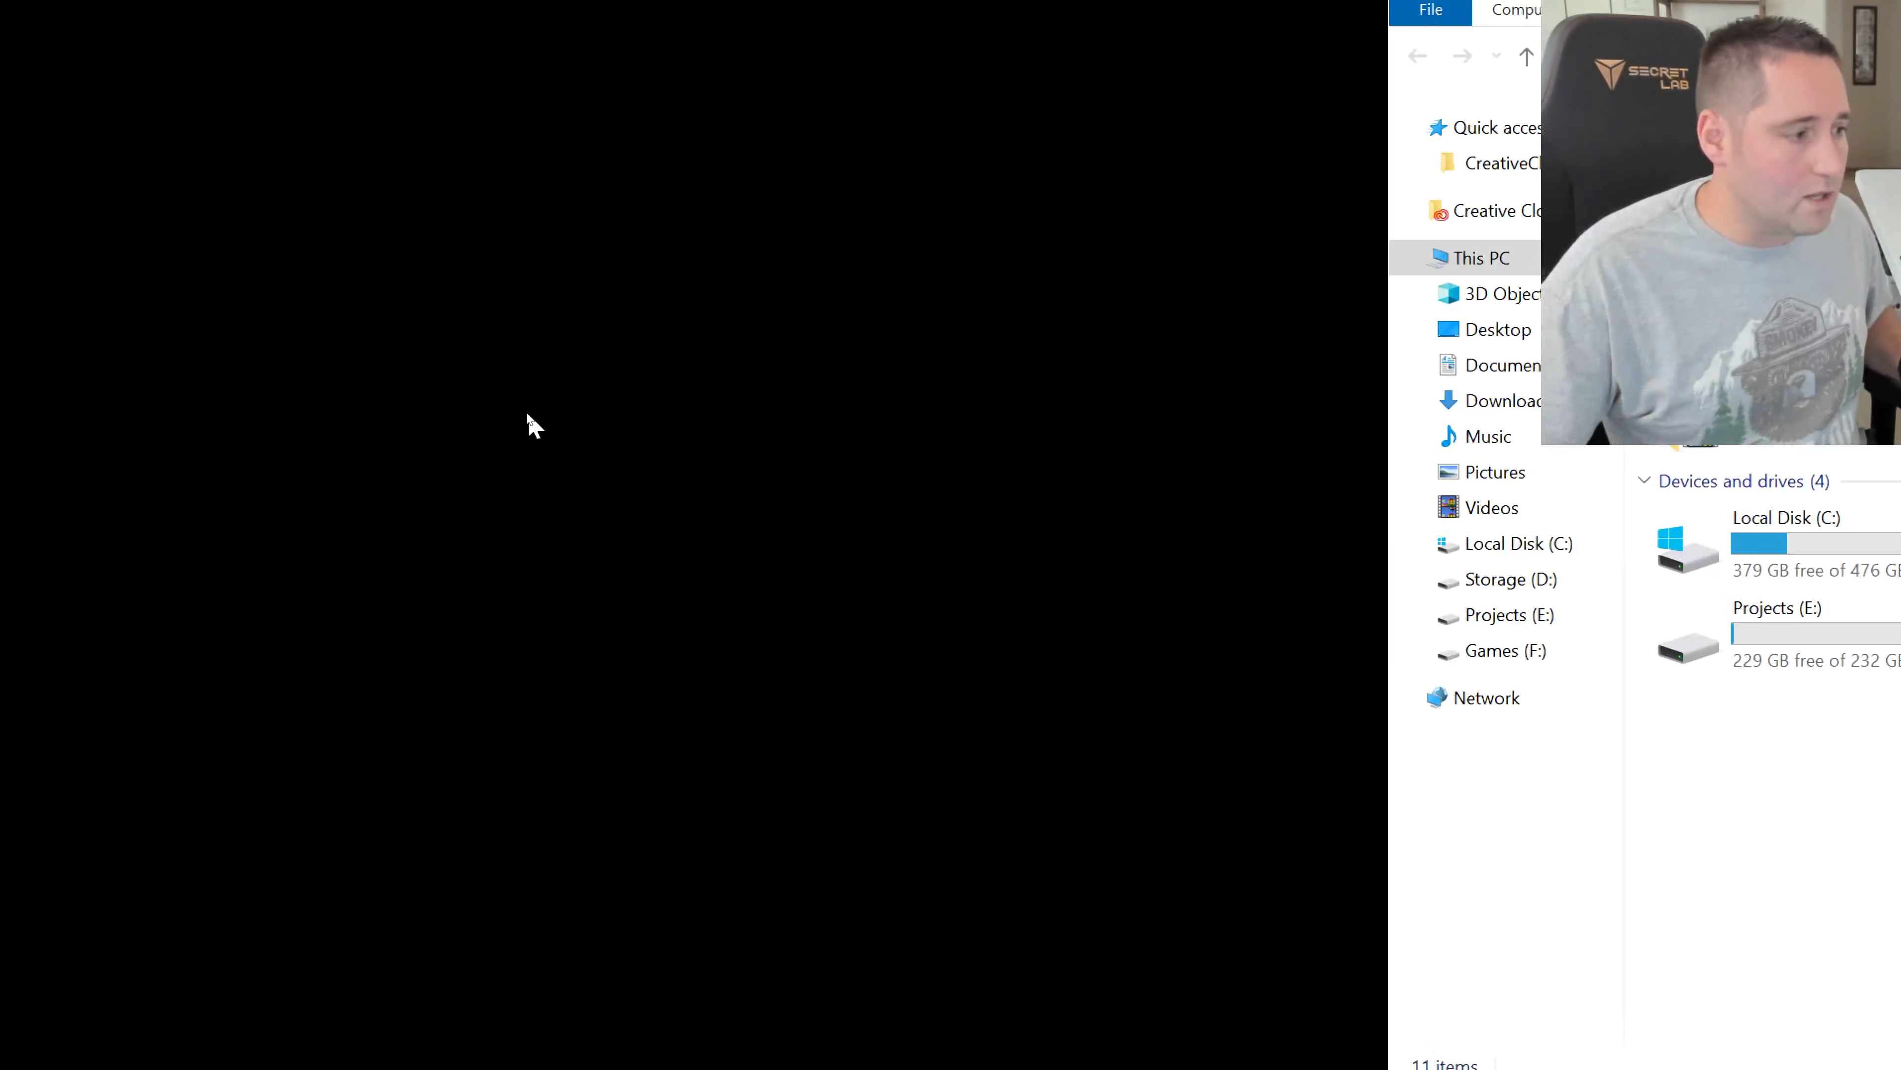
pyautogui.rightClick(526, 412)
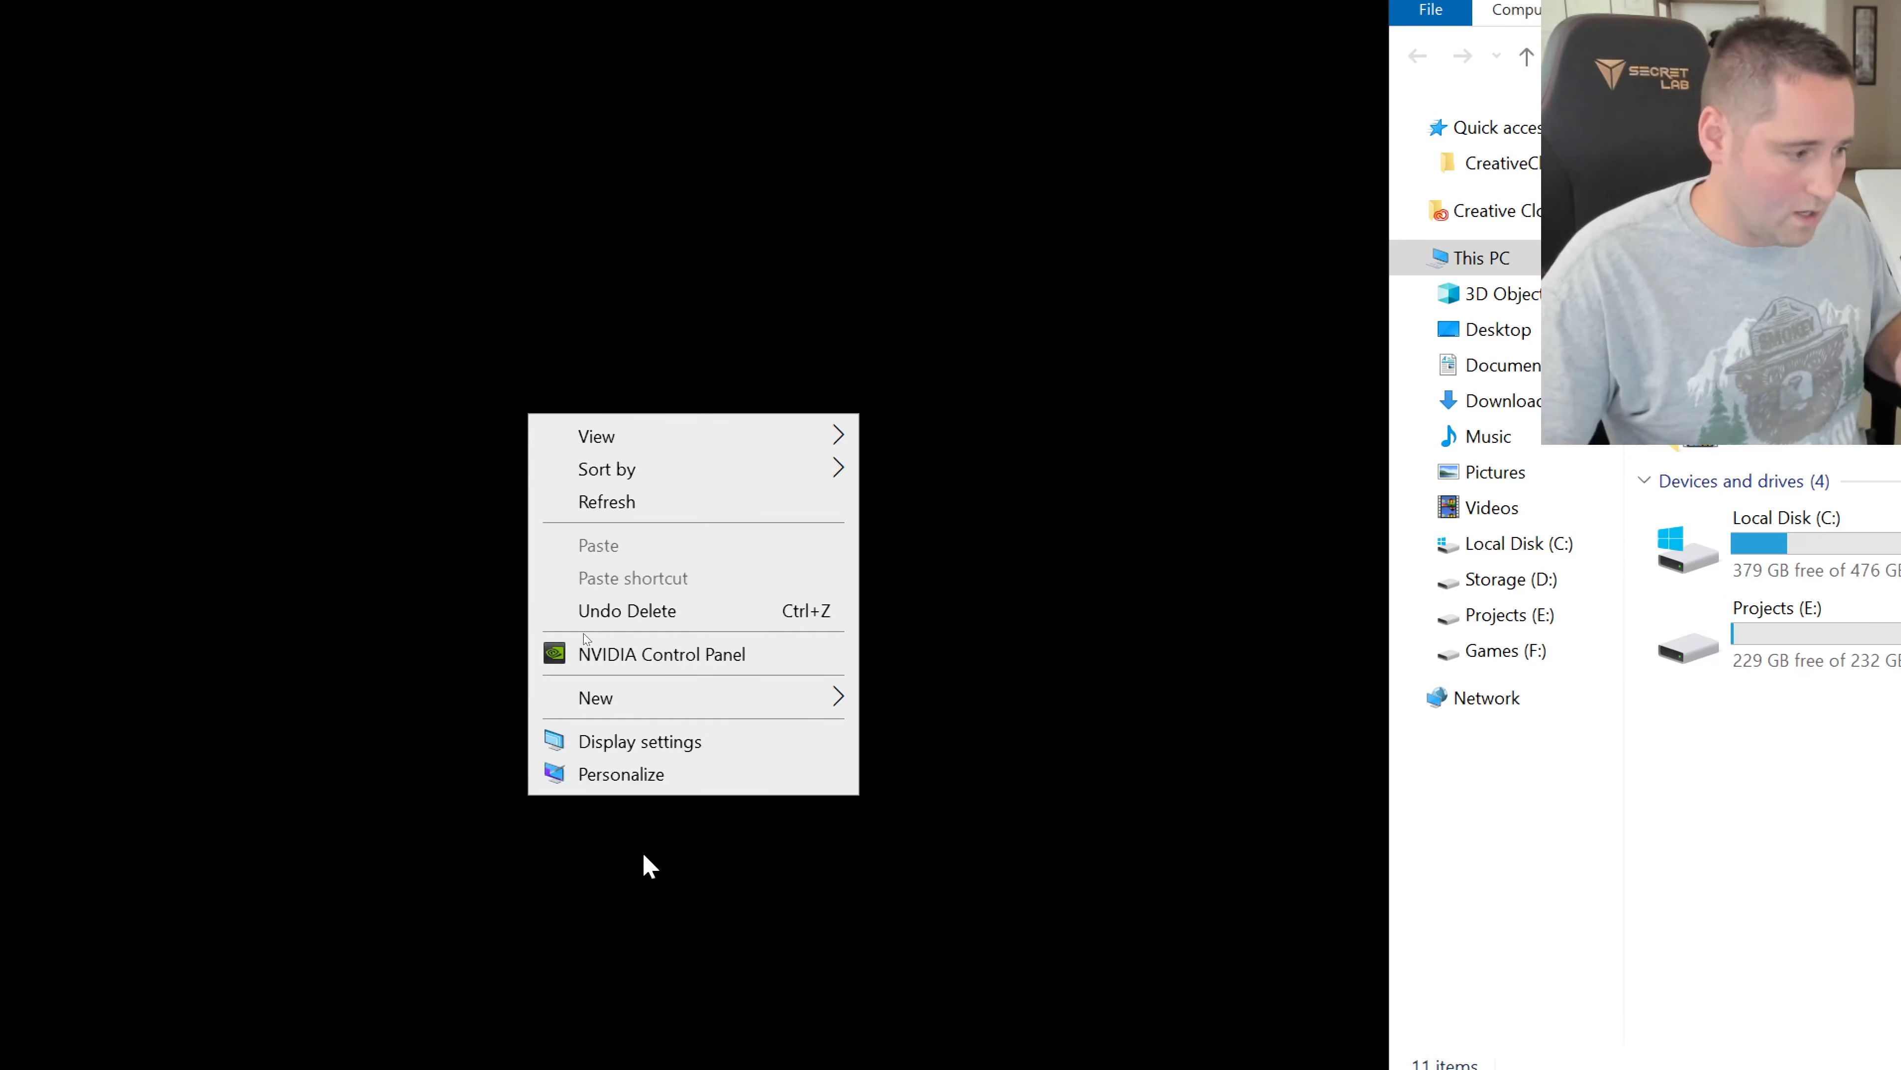
pyautogui.click(635, 774)
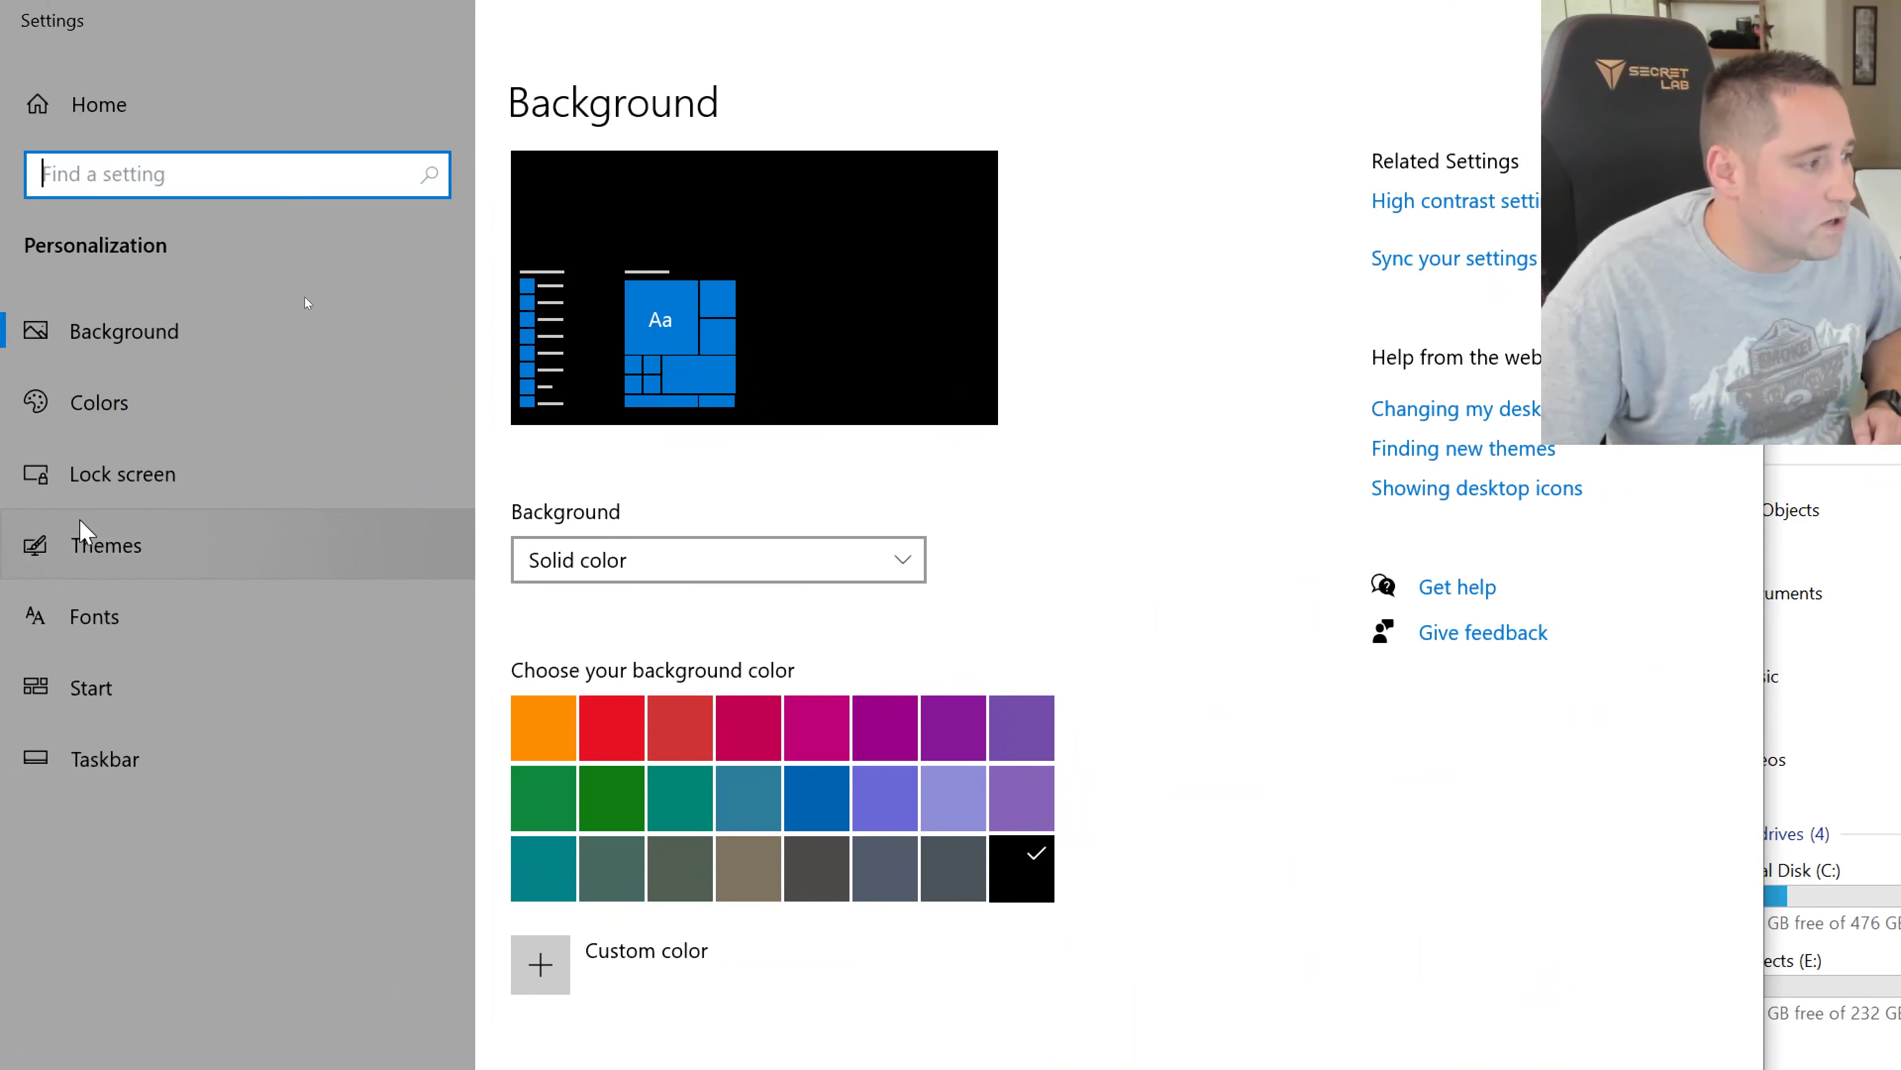
pyautogui.click(117, 551)
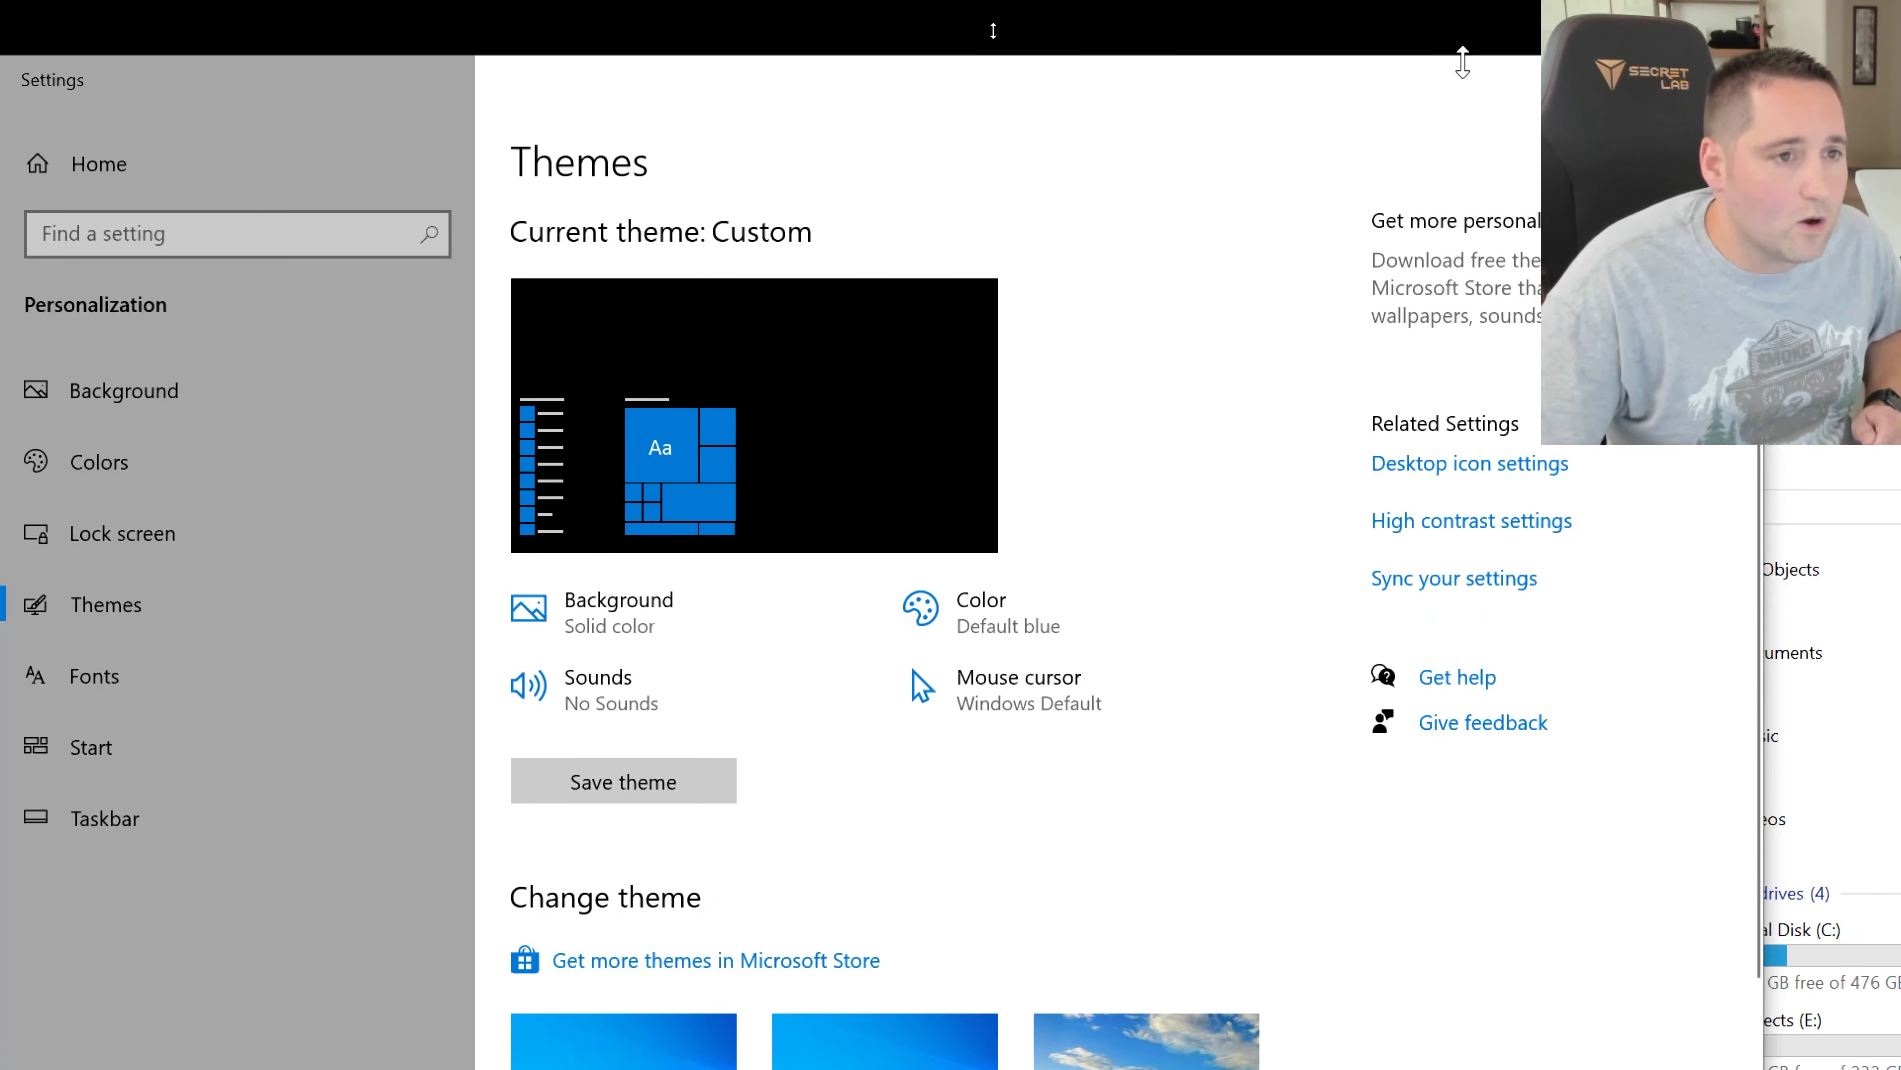
pyautogui.moveTo(1456, 60); pyautogui.dragTo(998, 30)
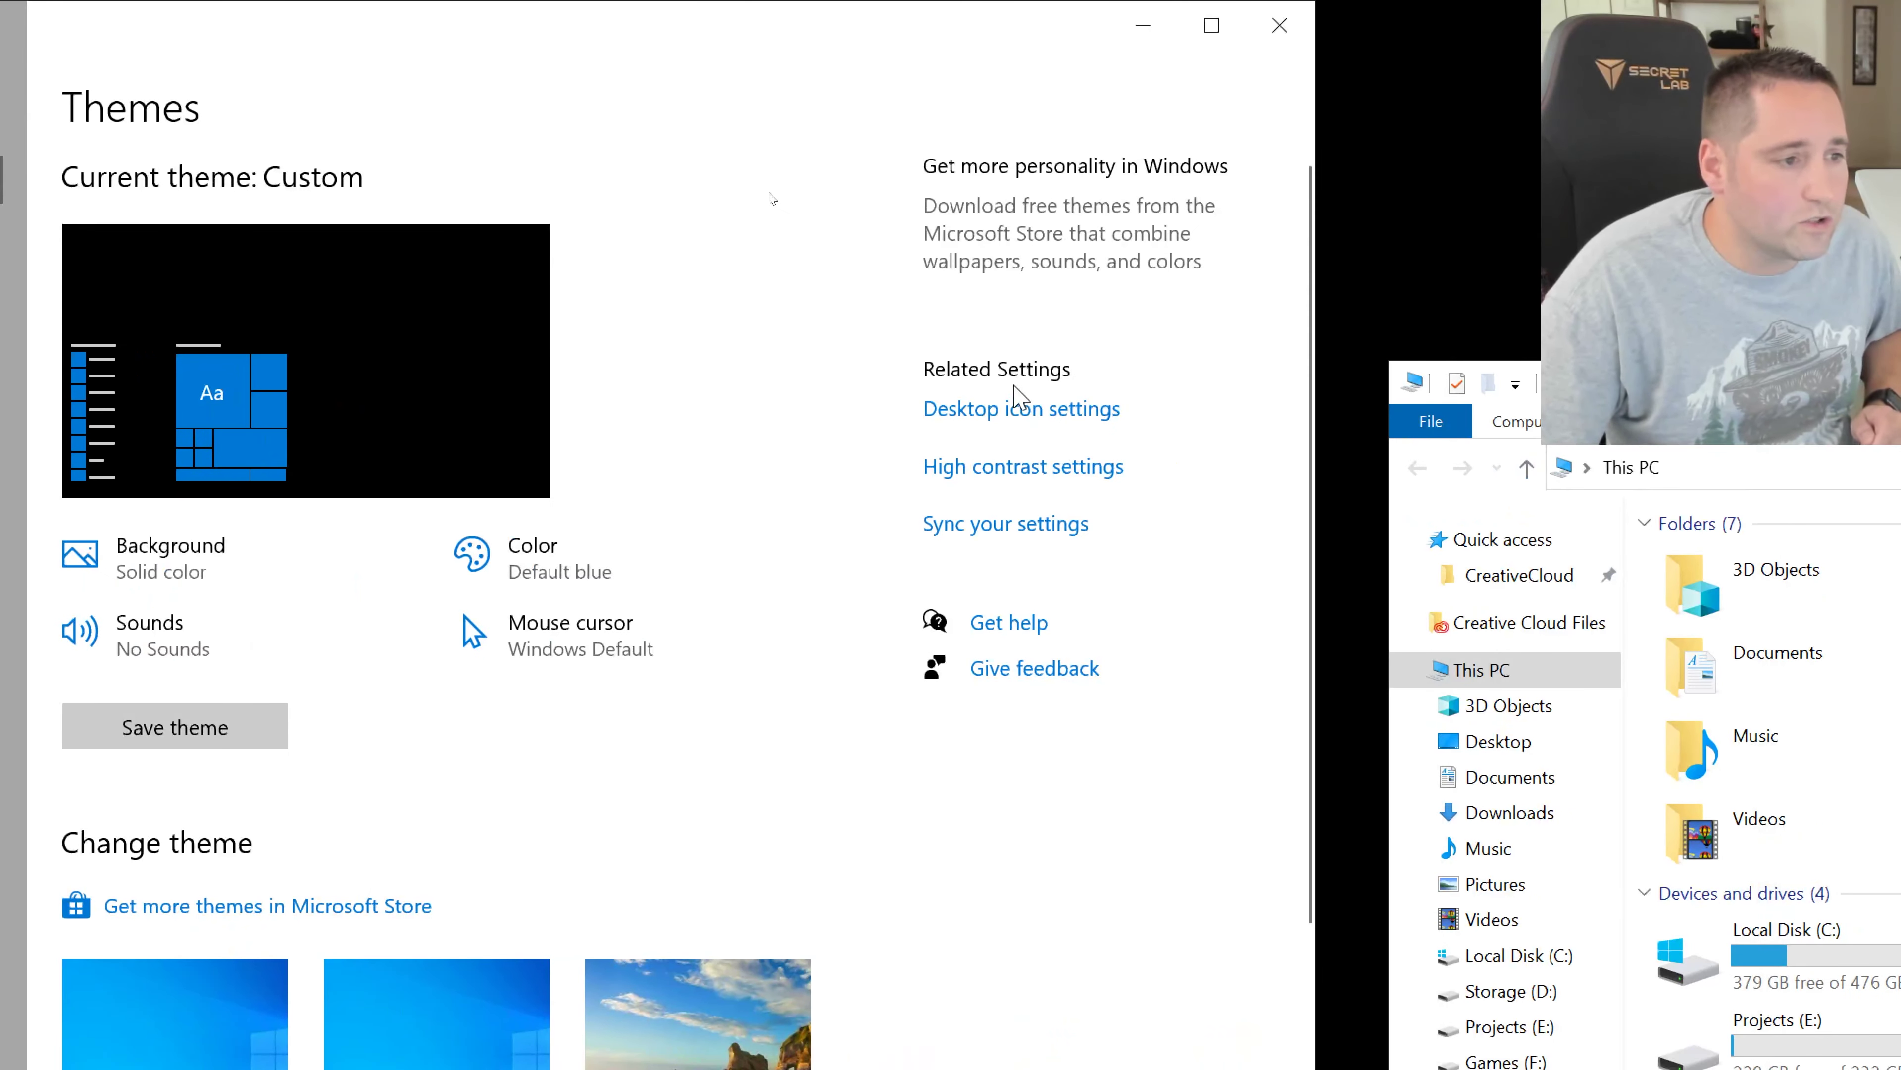
pyautogui.click(1020, 418)
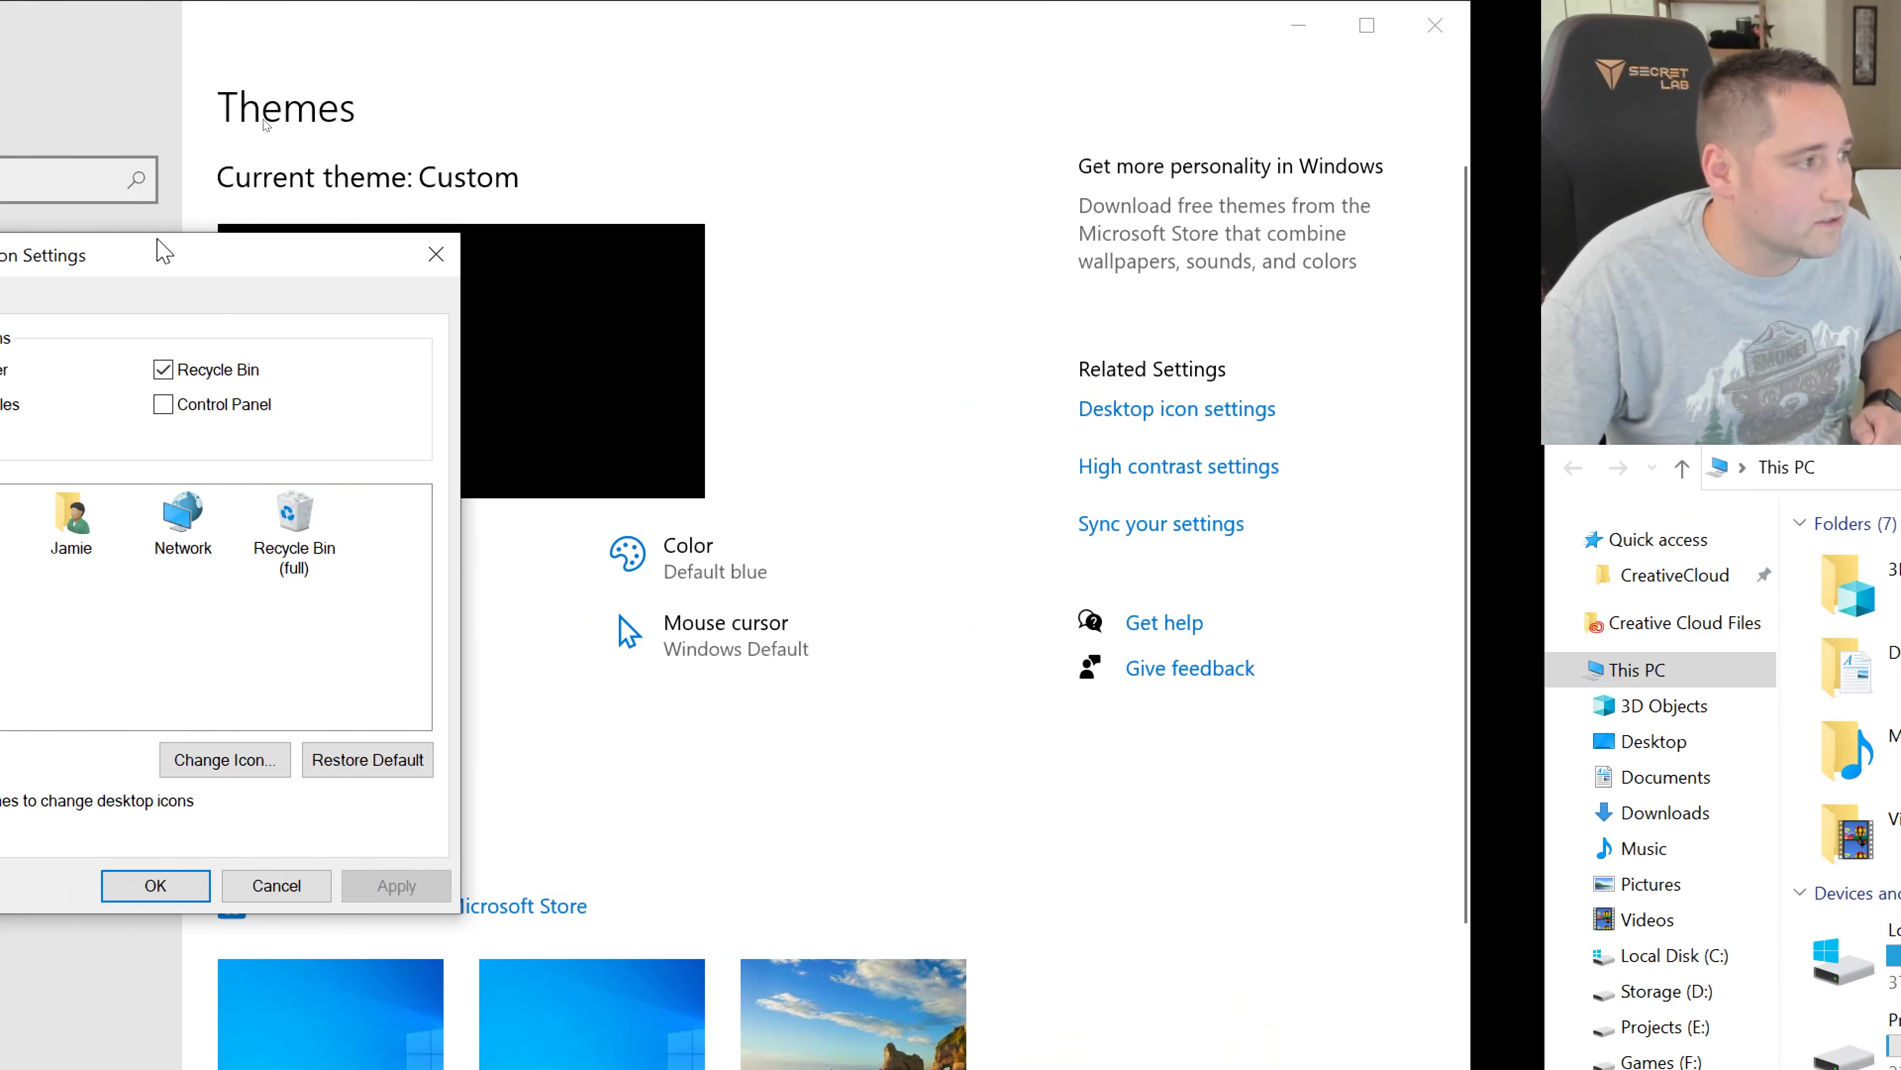
pyautogui.moveTo(8, 249); pyautogui.dragTo(315, 222)
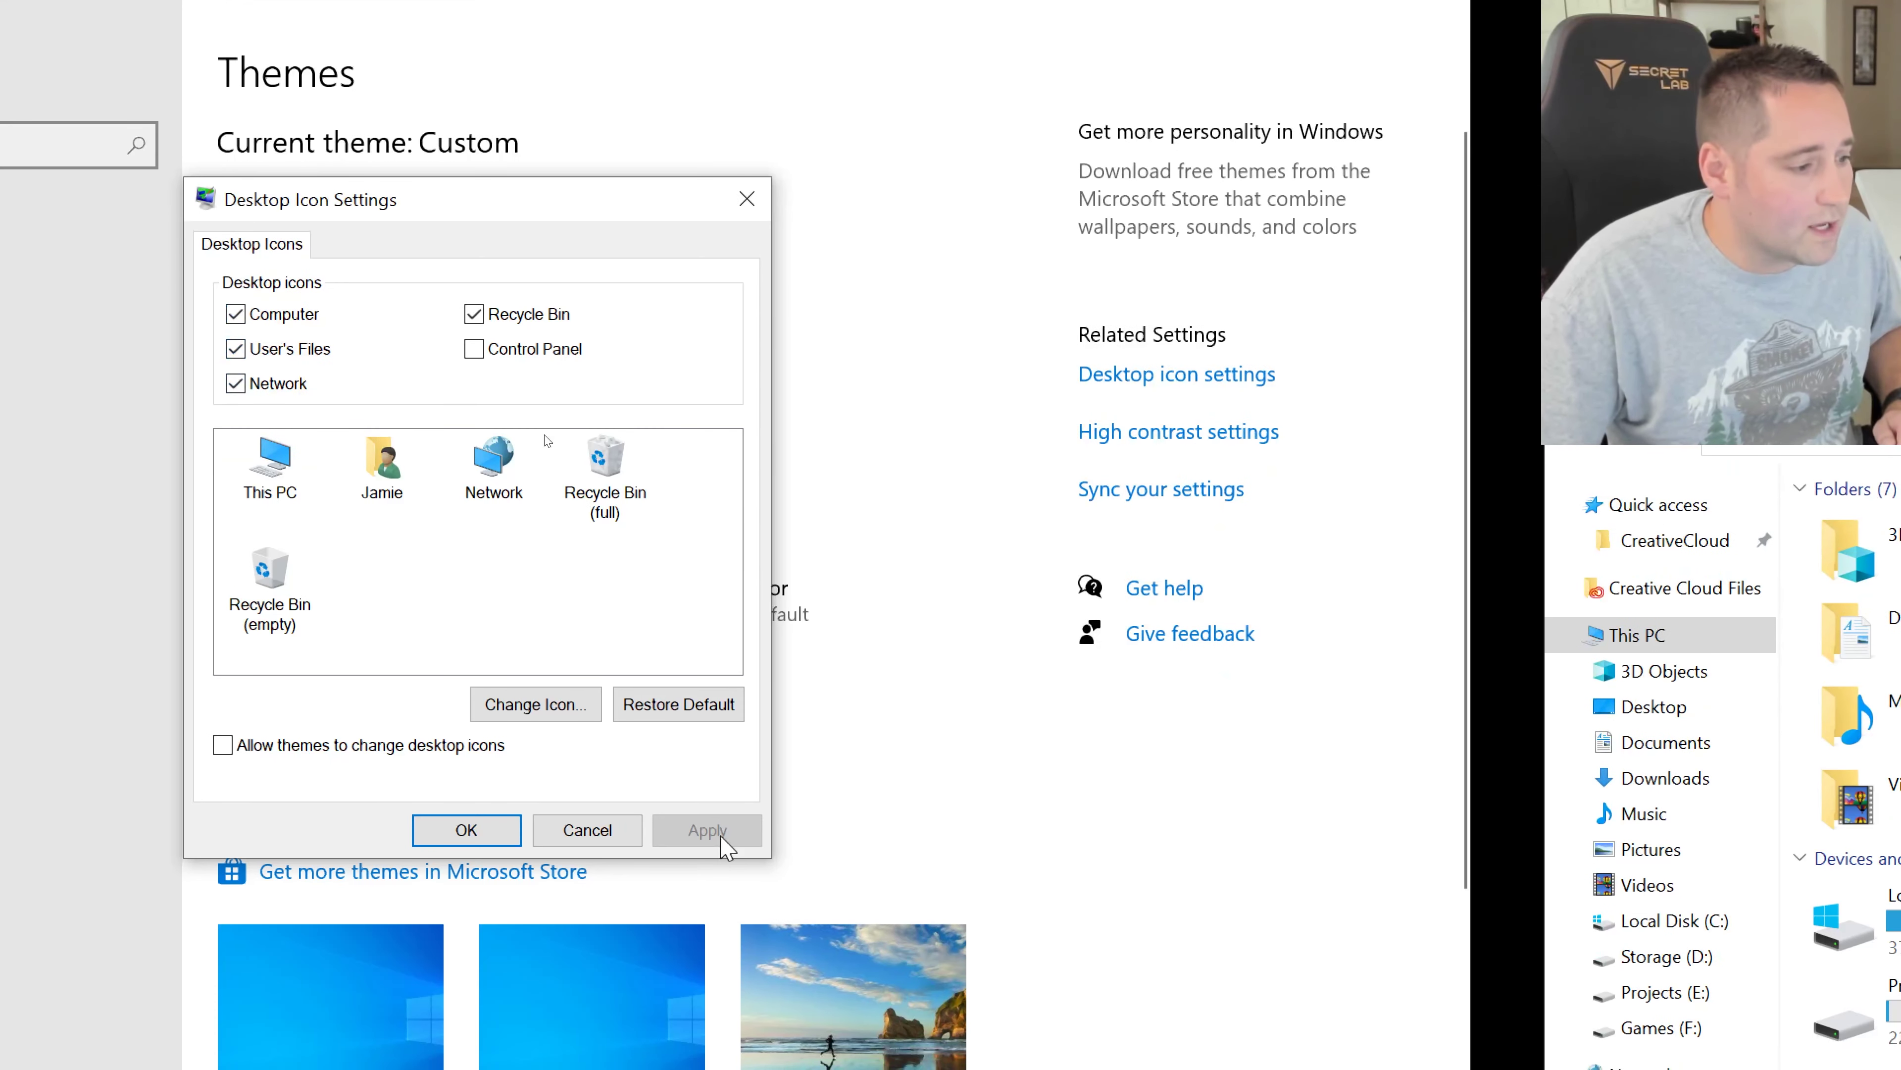
pyautogui.click(467, 829)
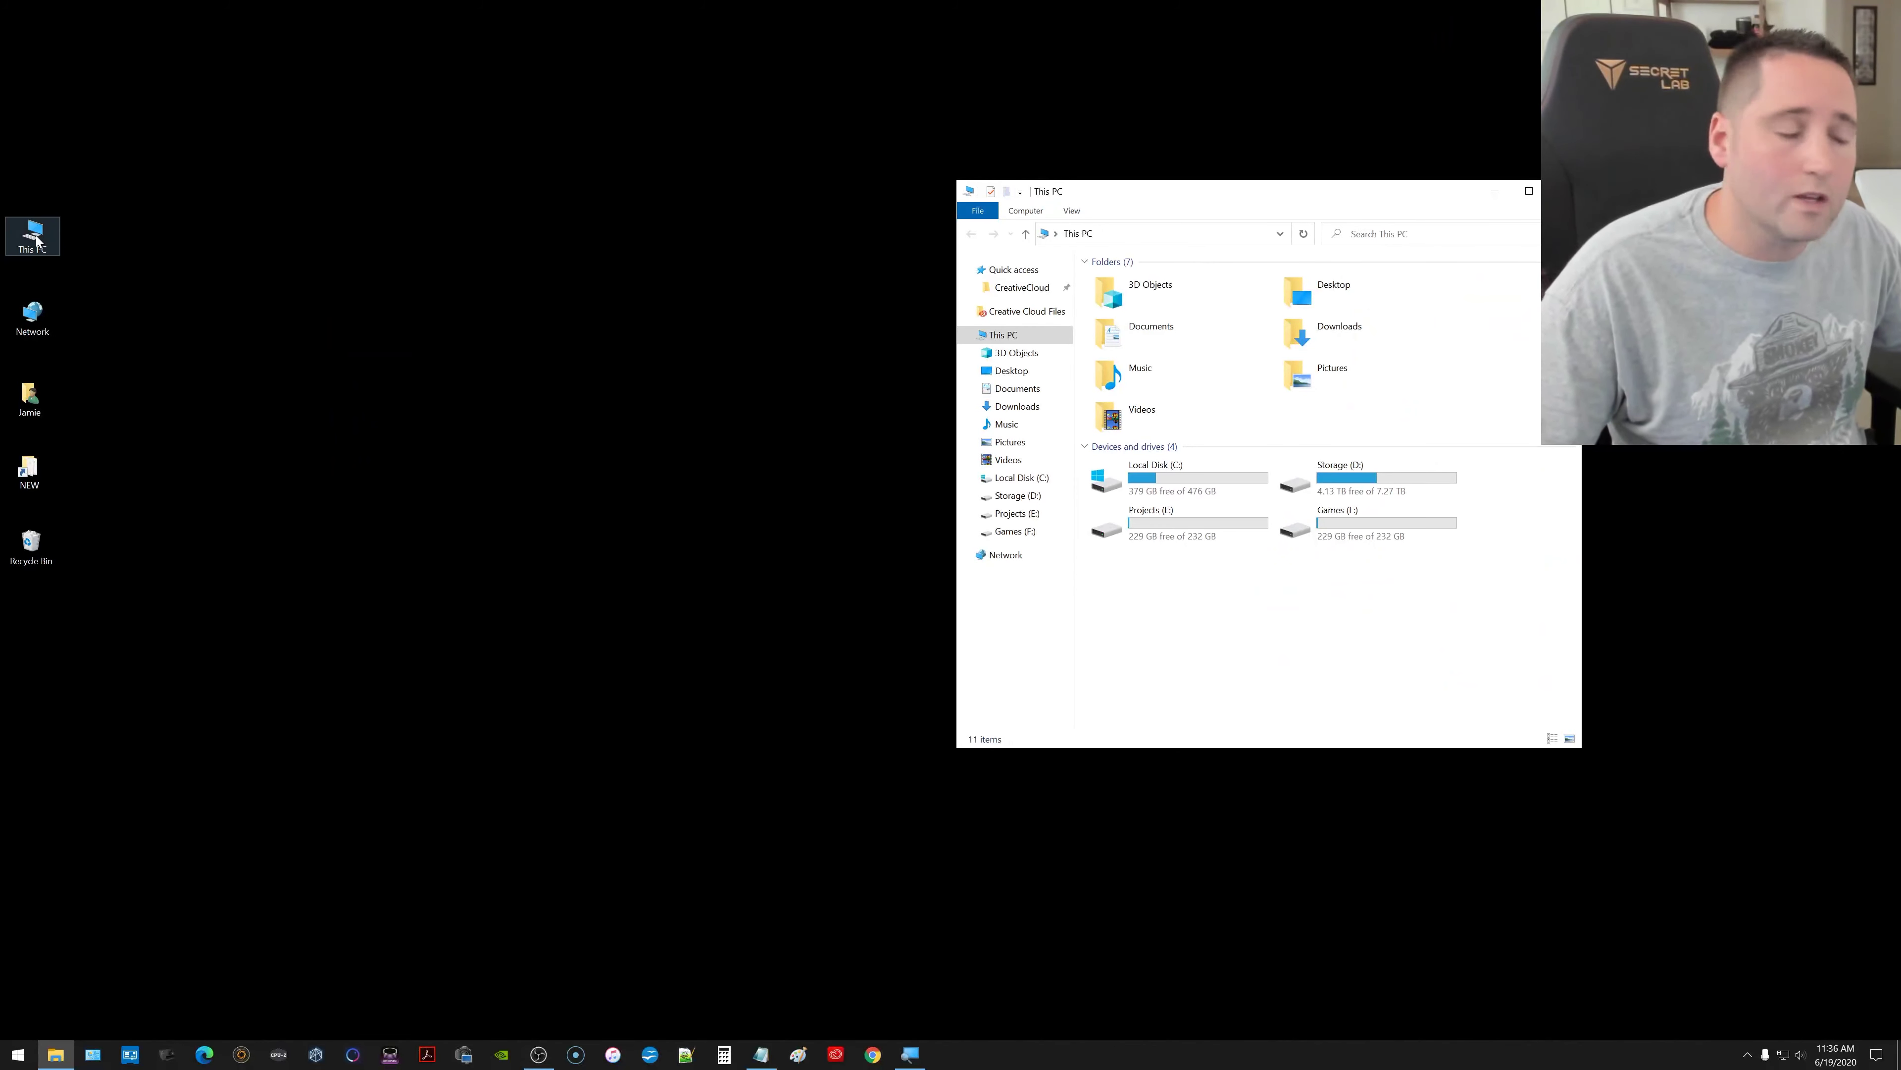
# Close and reopen This PC so the Apple iPhone is listed, moving the iPhone window aside
pyautogui.moveTo(1243, 198); pyautogui.dragTo(418, 272)
pyautogui.click(740, 265)
pyautogui.doubleClick(62, 237)
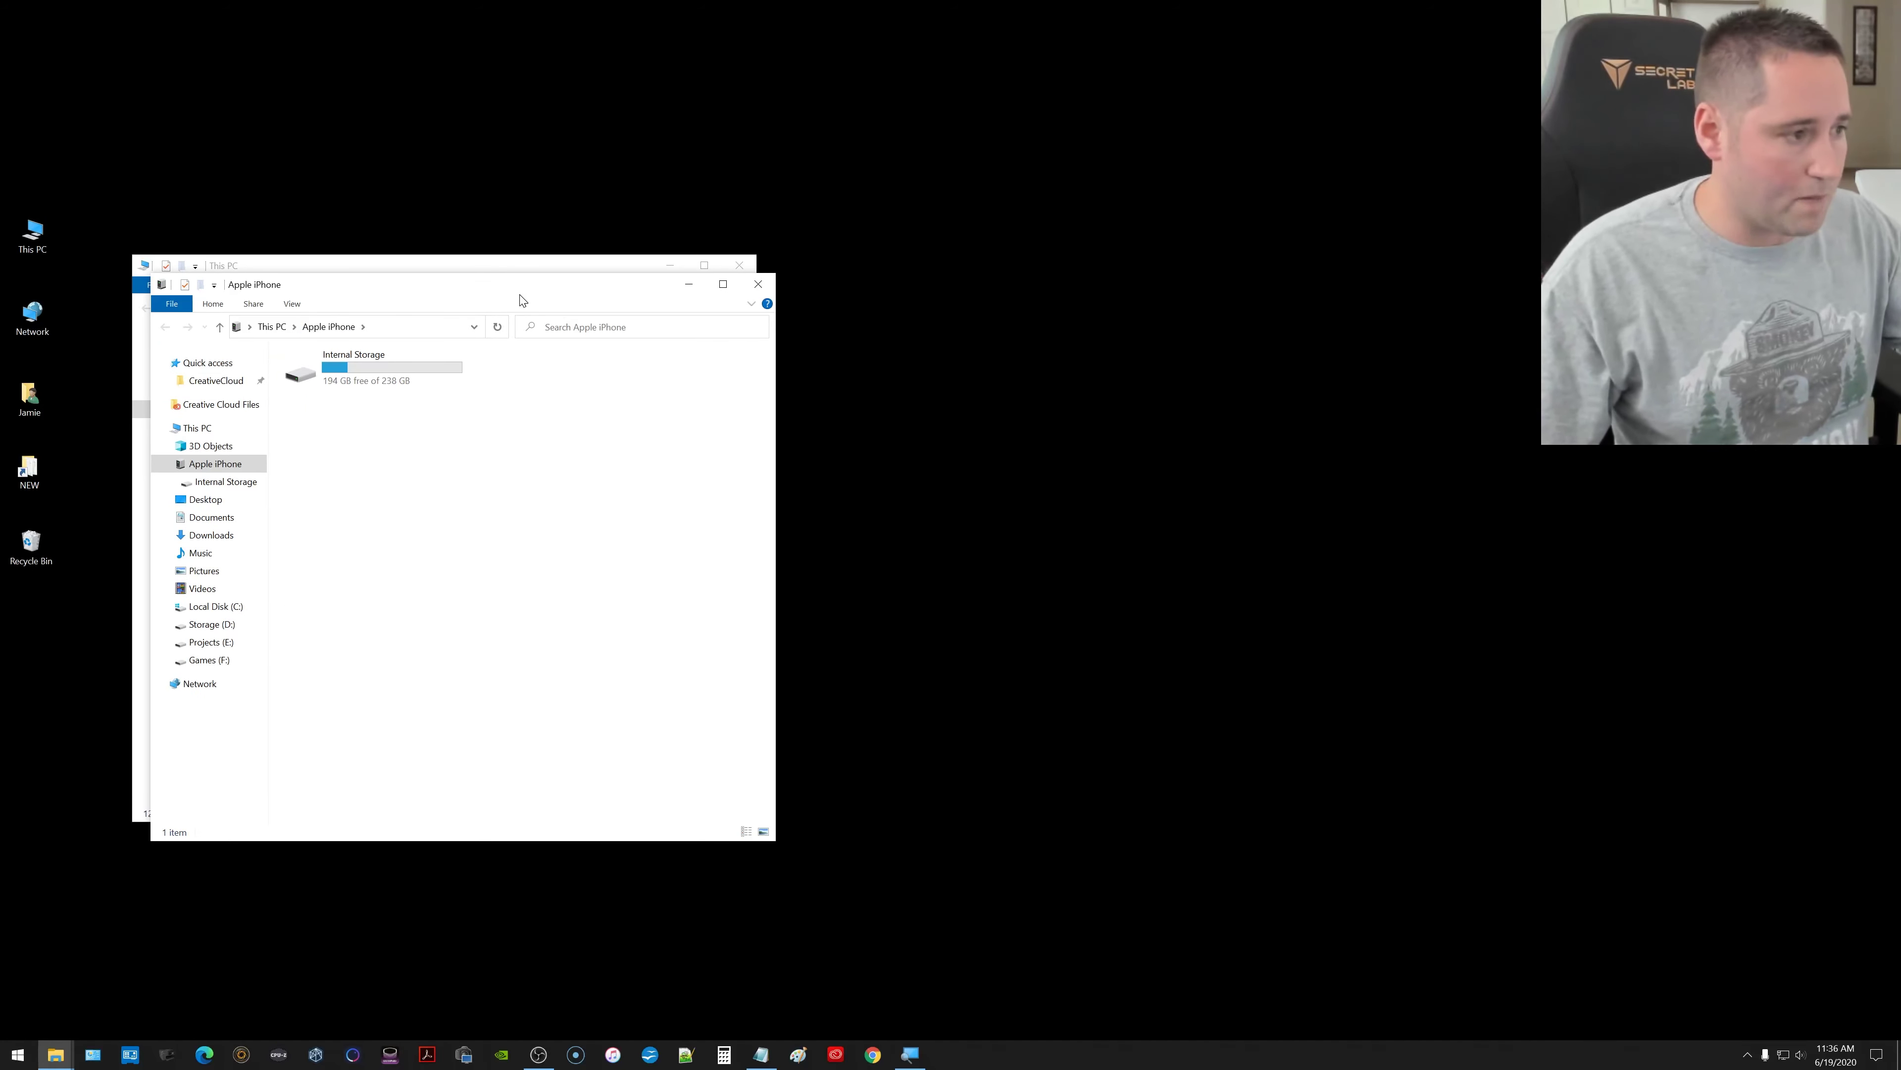
pyautogui.moveTo(560, 308); pyautogui.dragTo(647, 348)
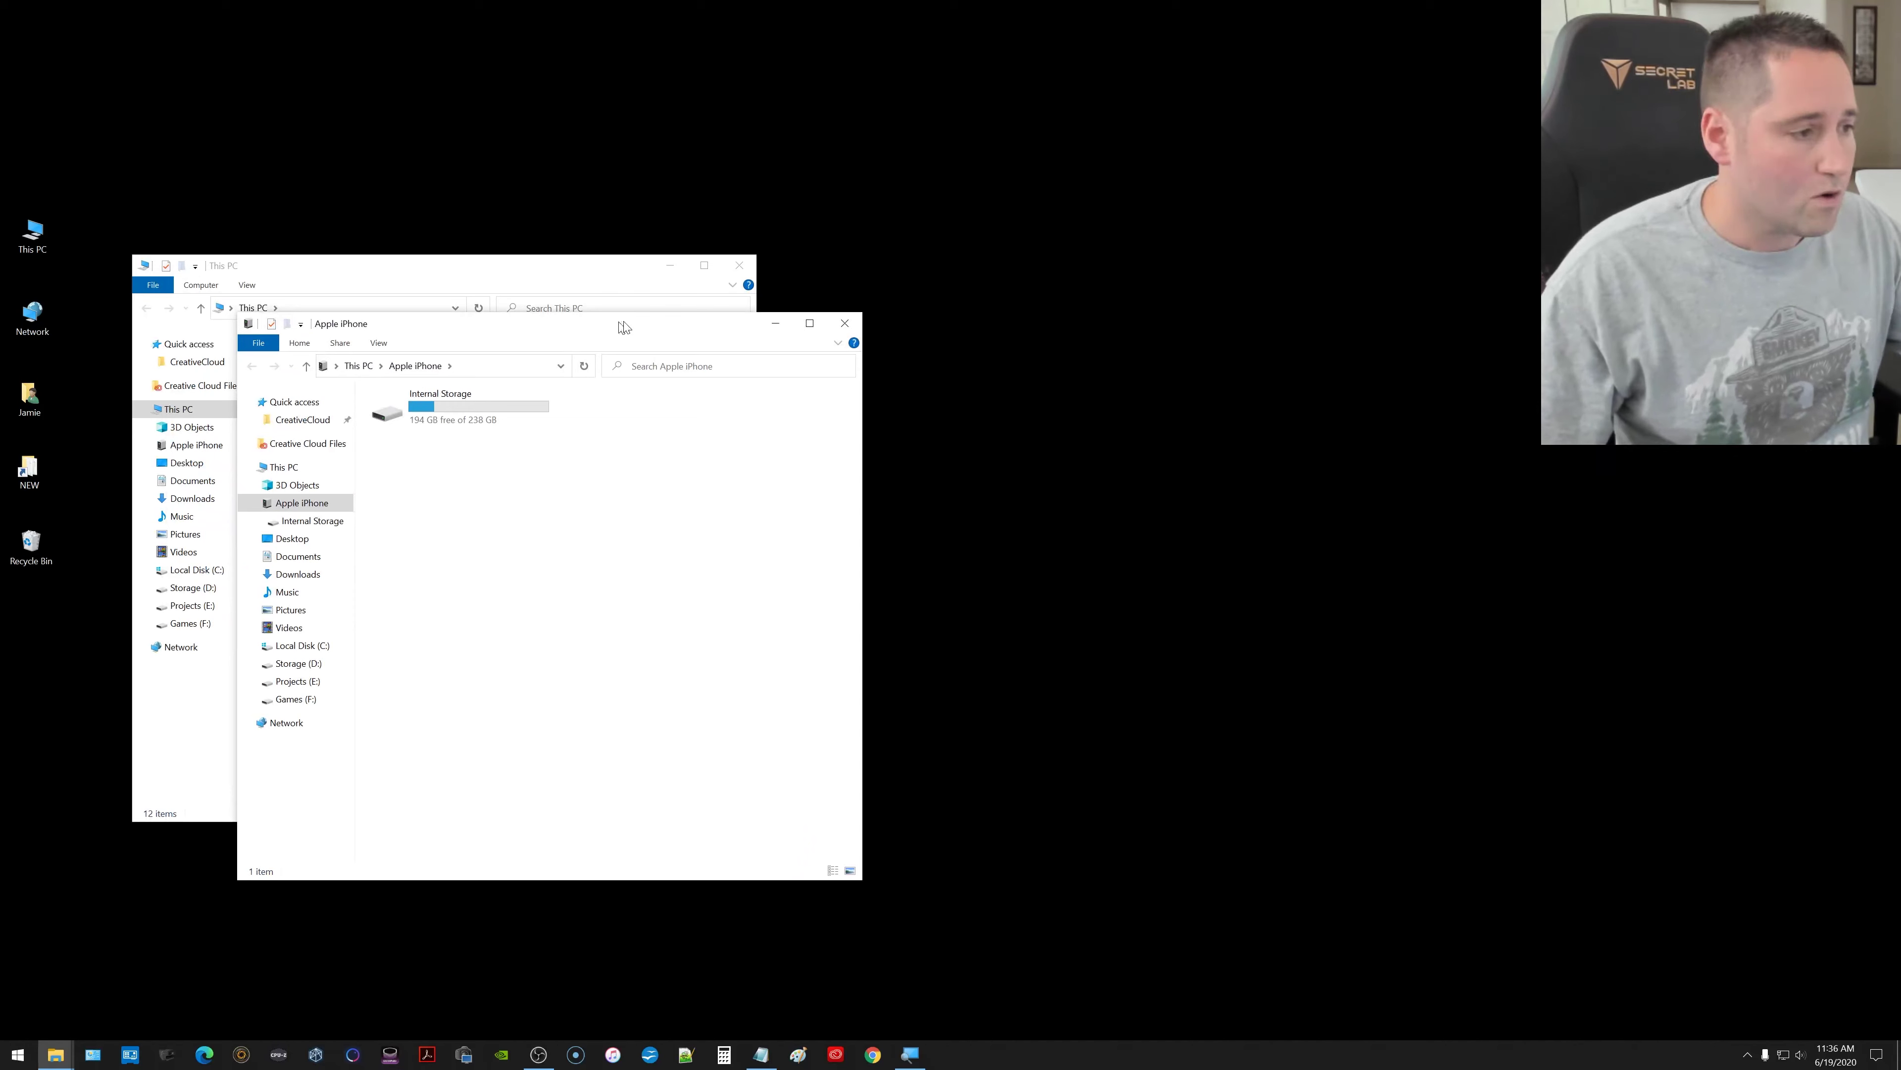
# Close the extra iPhone window and browse Apple iPhone > Internal Storage > DCIM > 100APPLE
pyautogui.click(851, 330)
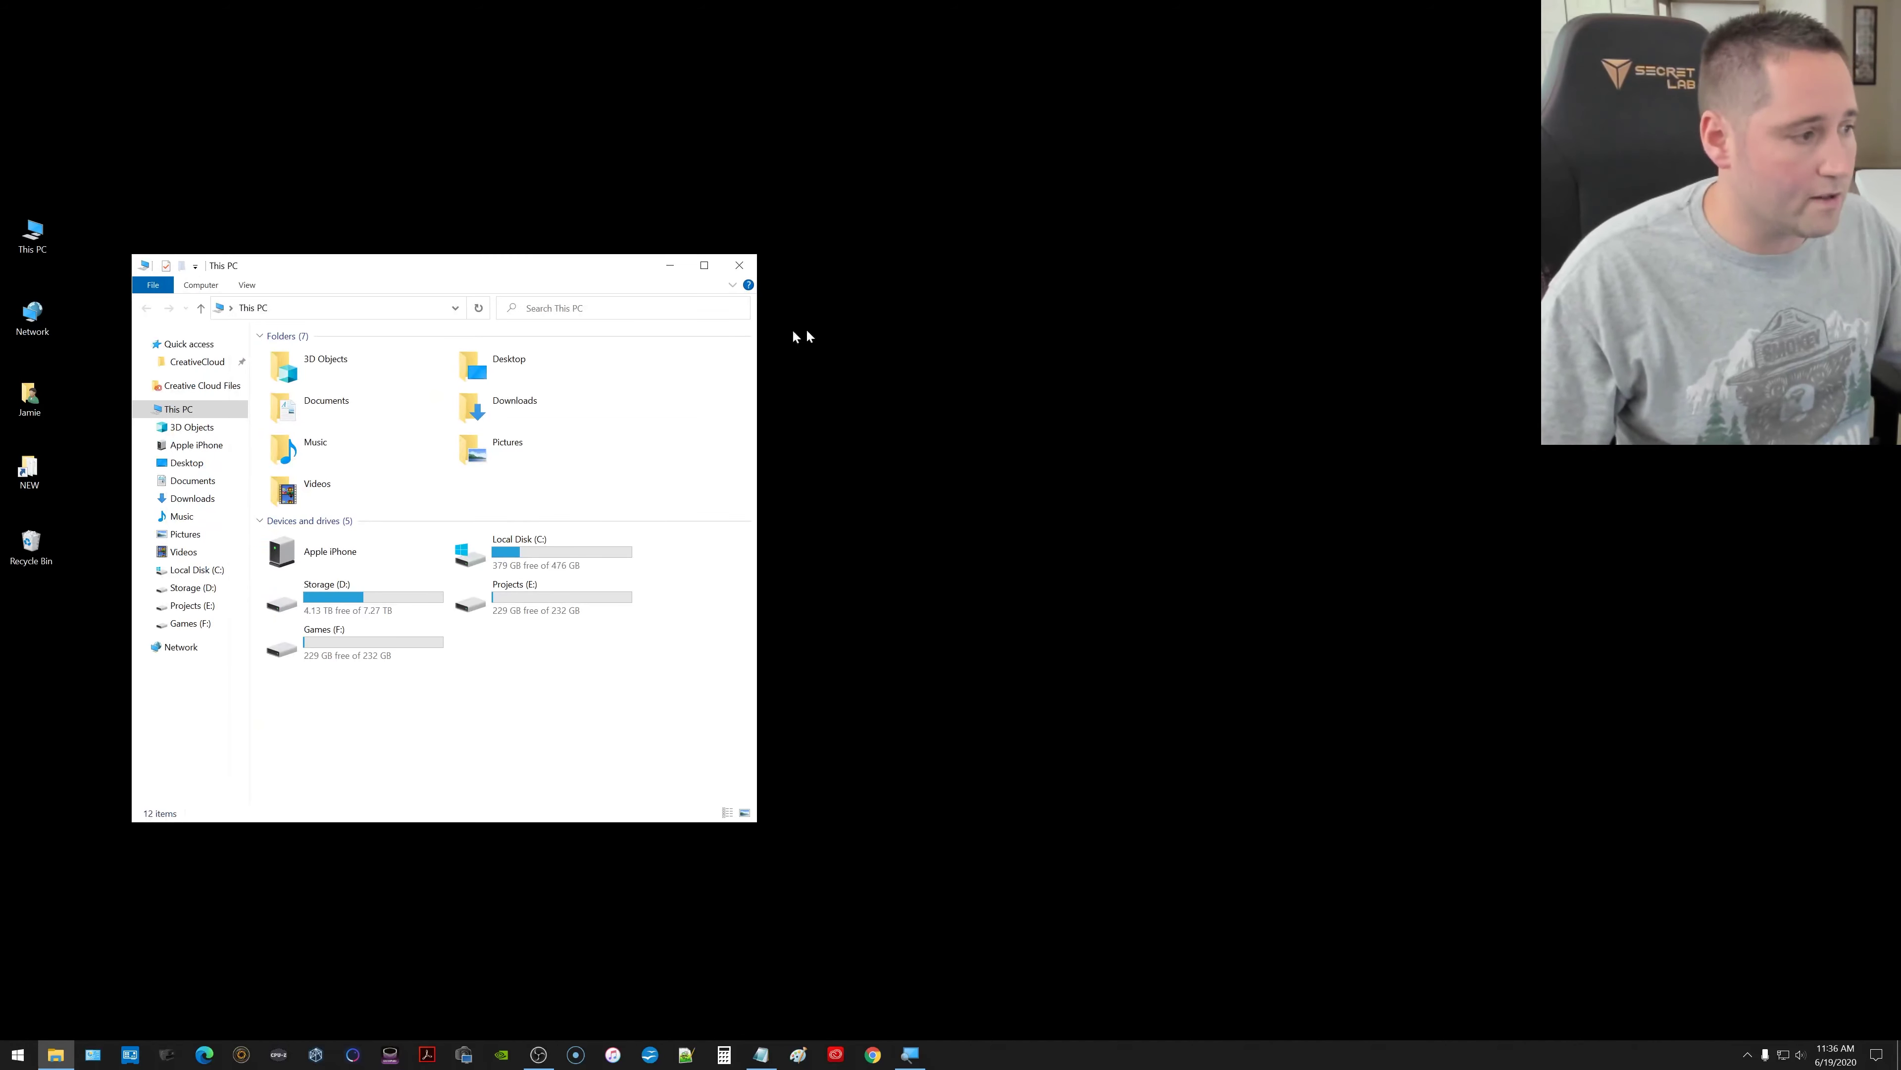
pyautogui.moveTo(627, 291); pyautogui.dragTo(618, 246)
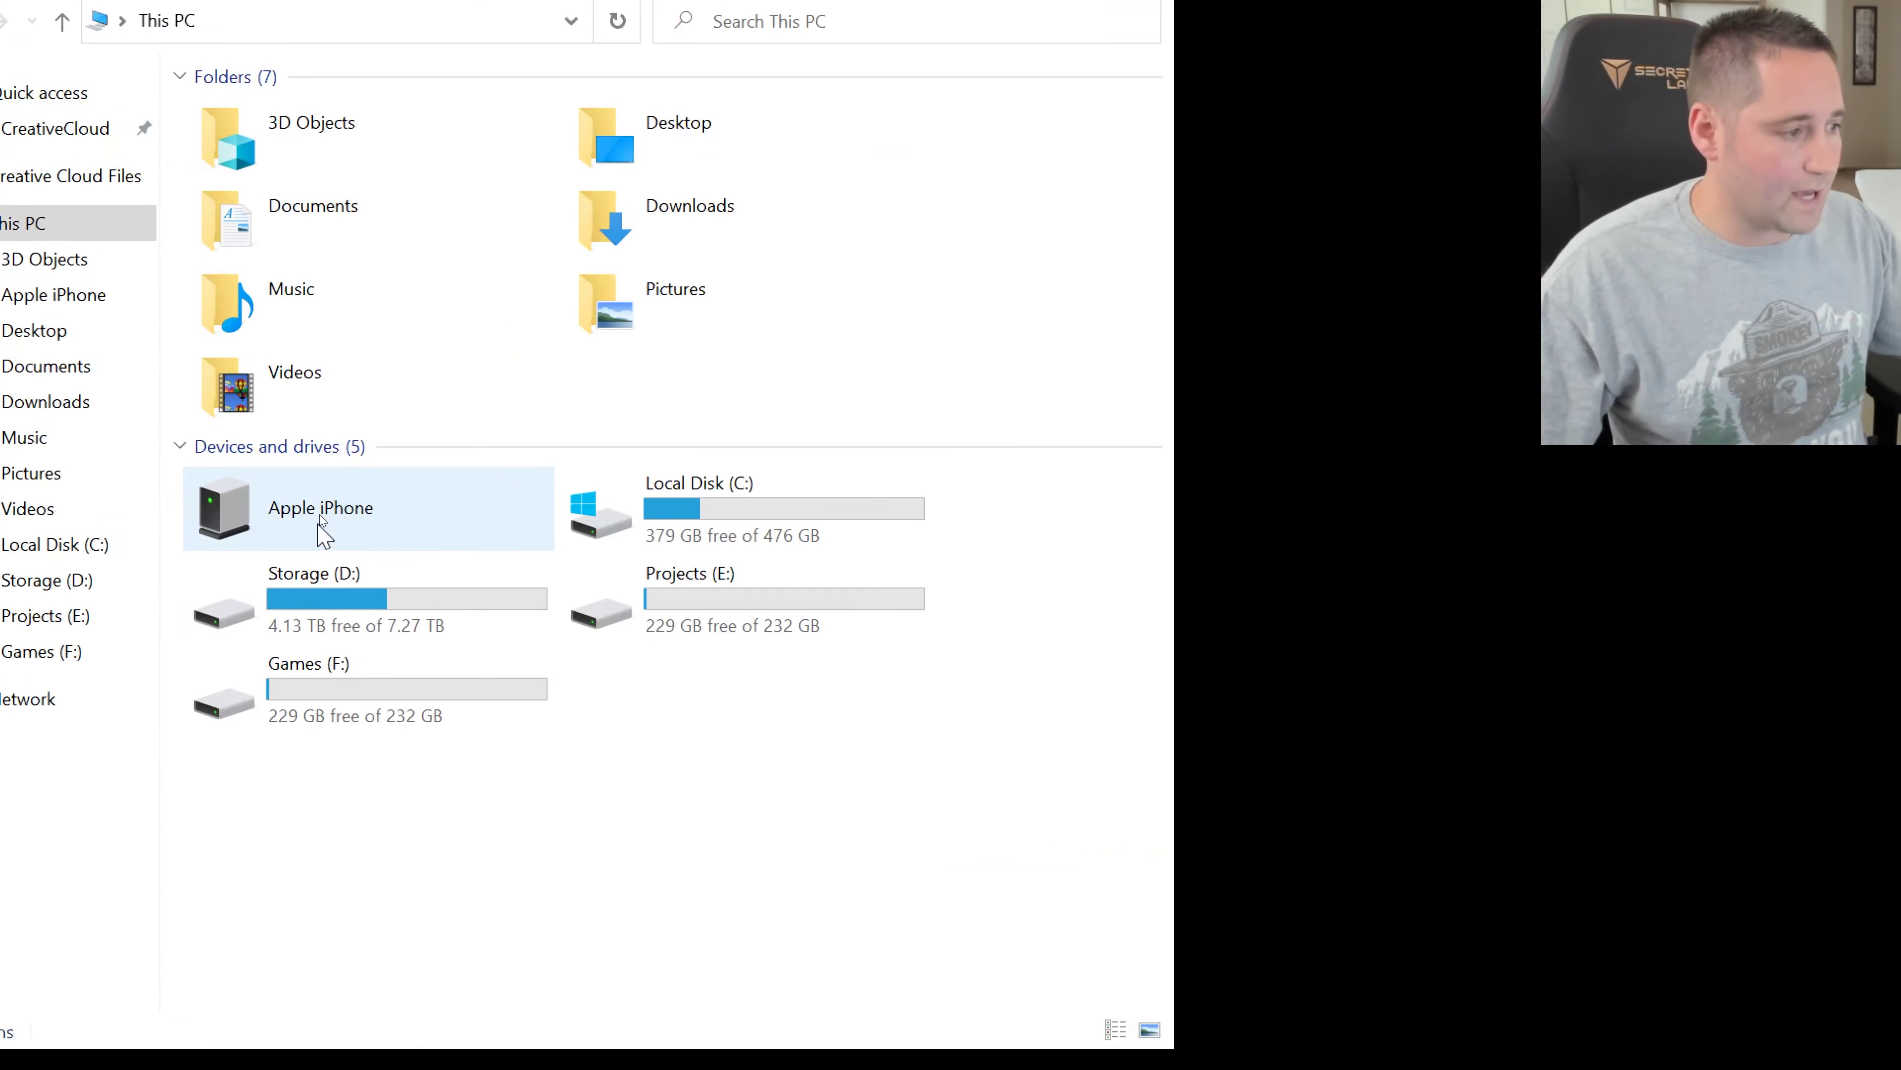
pyautogui.doubleClick(335, 515)
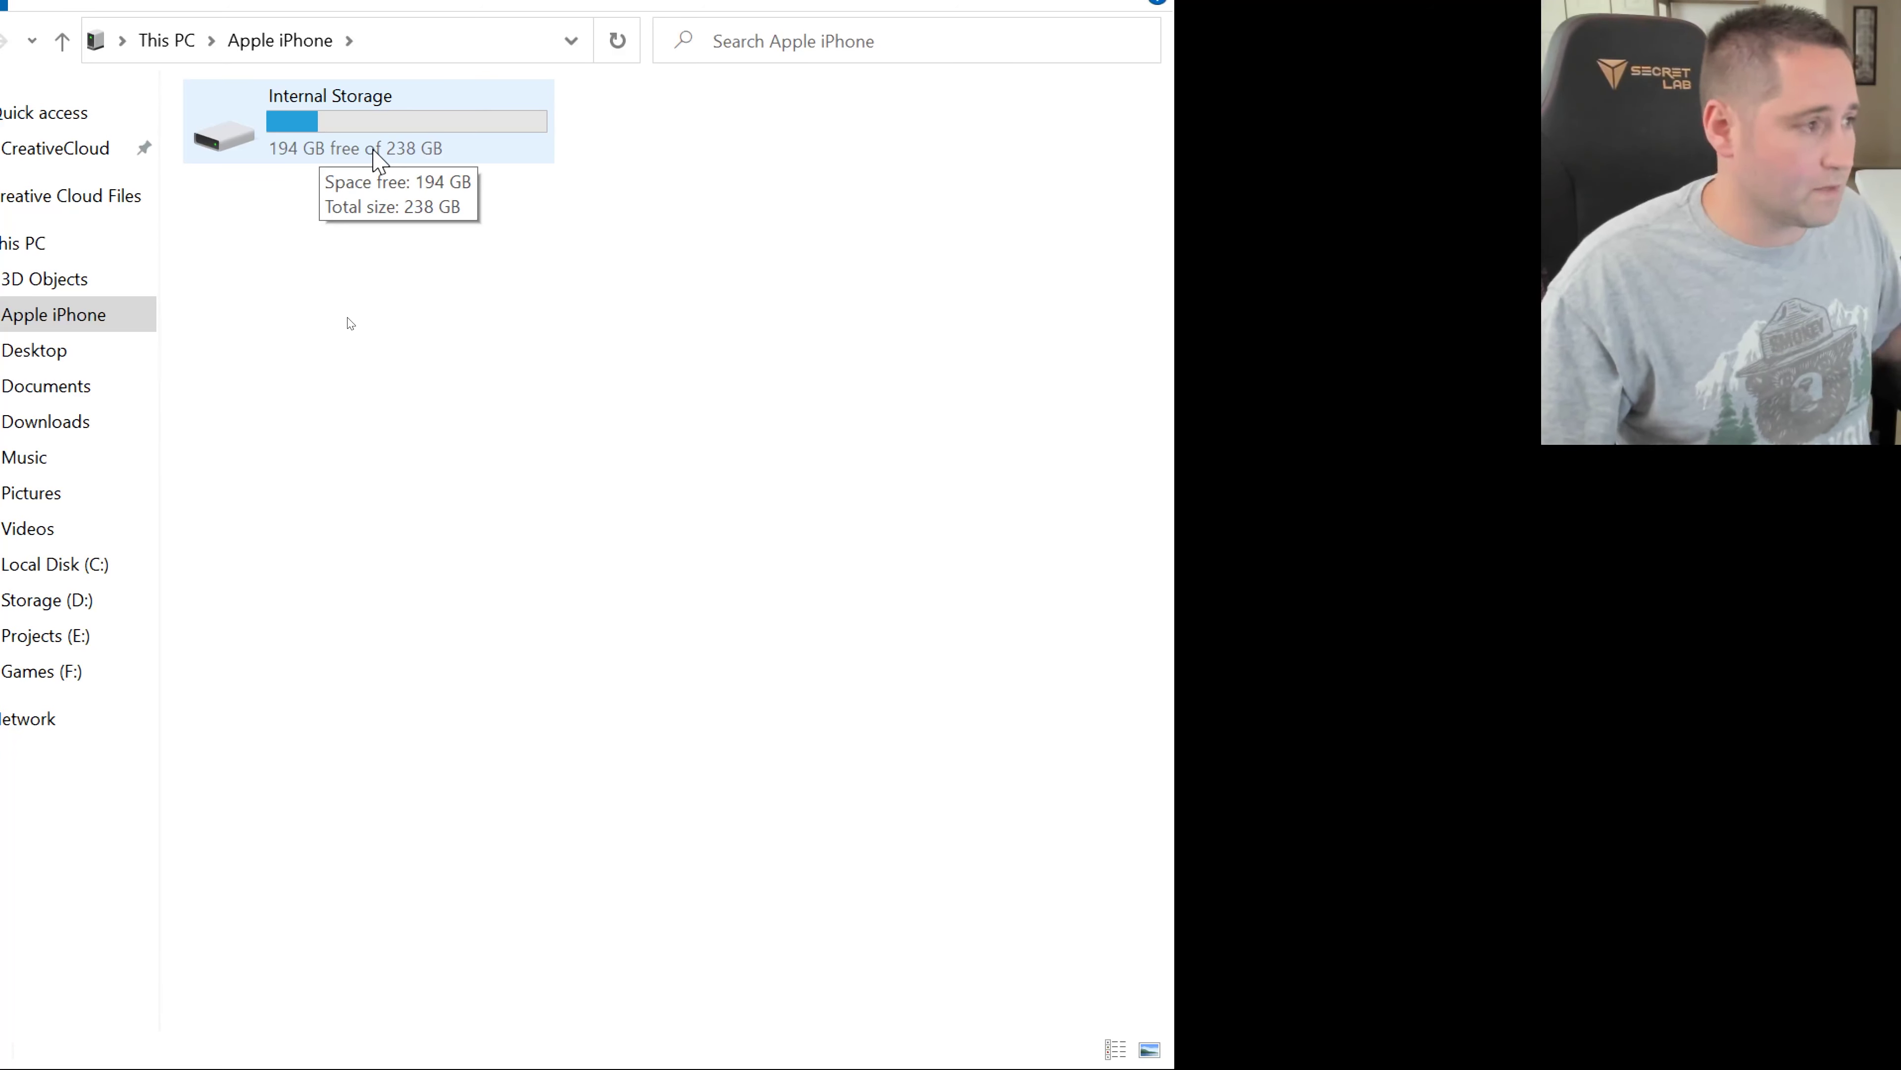
pyautogui.doubleClick(353, 126)
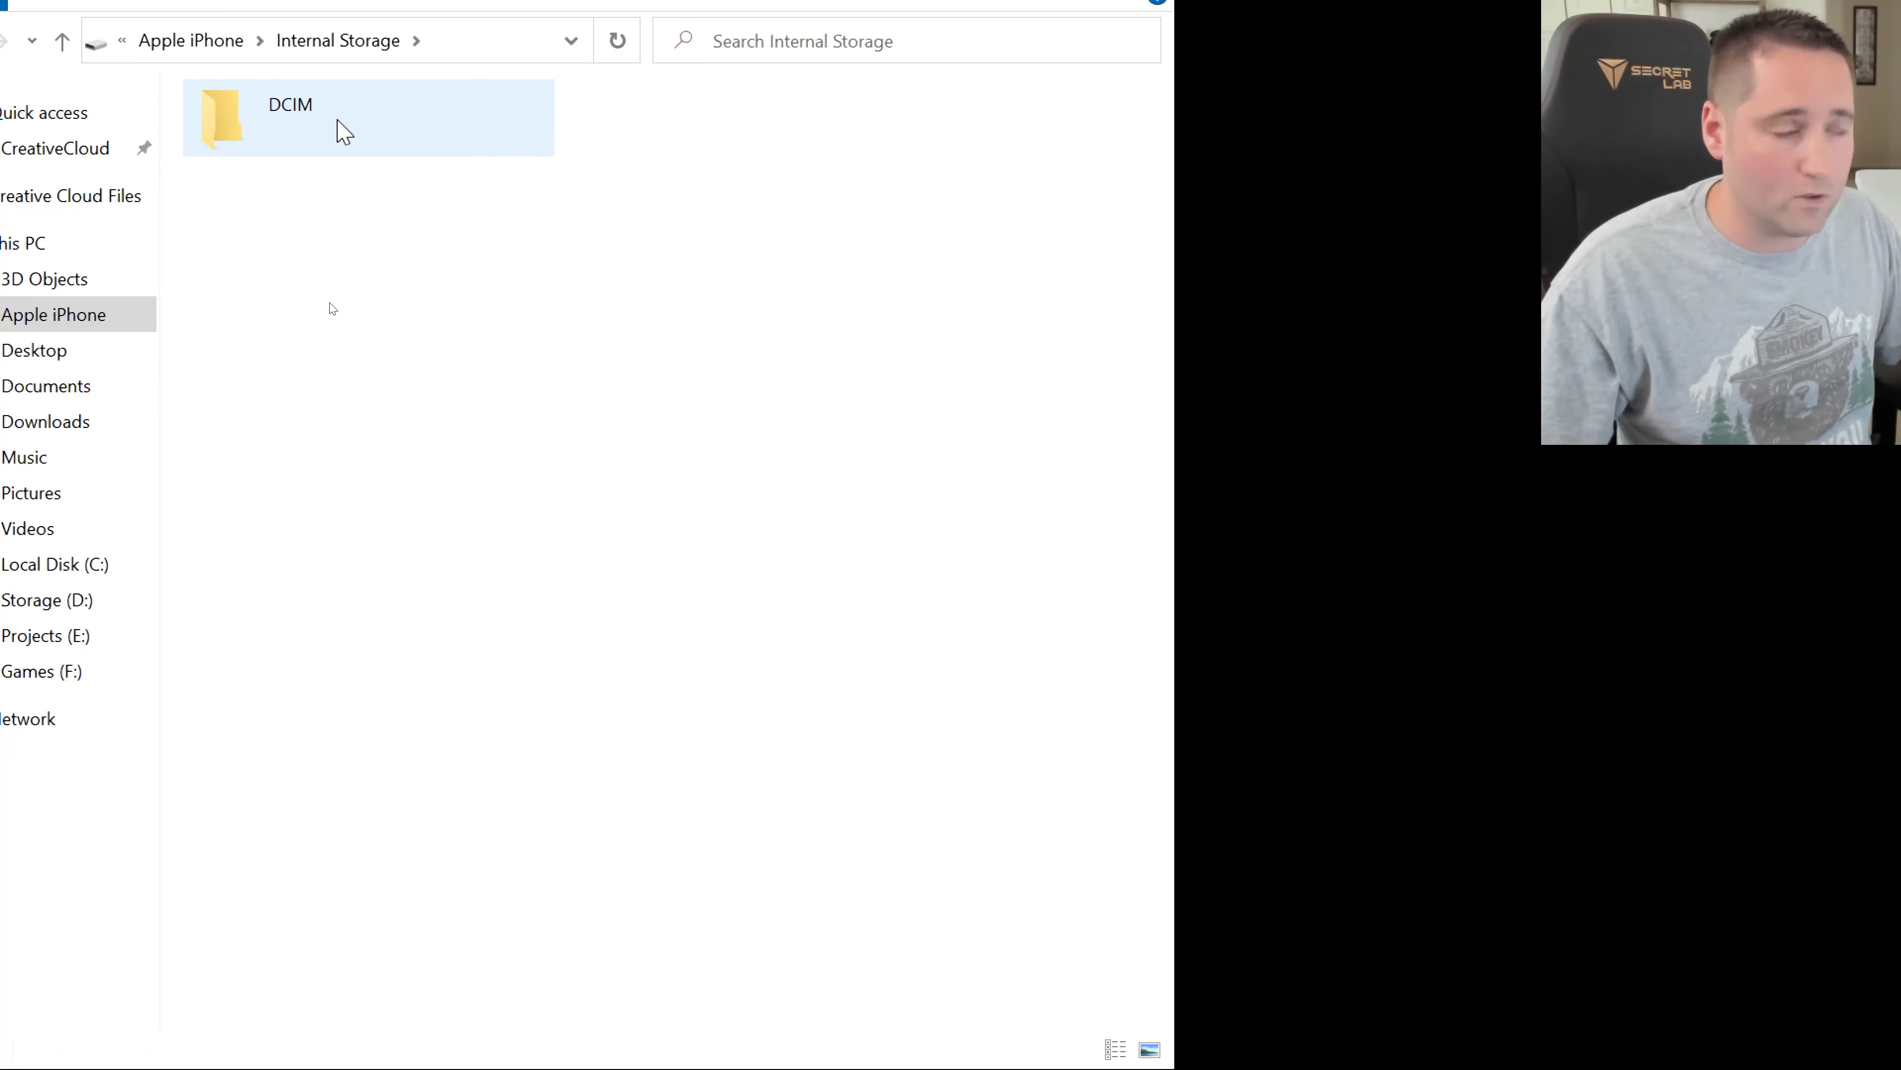
pyautogui.doubleClick(344, 133)
pyautogui.click(337, 129)
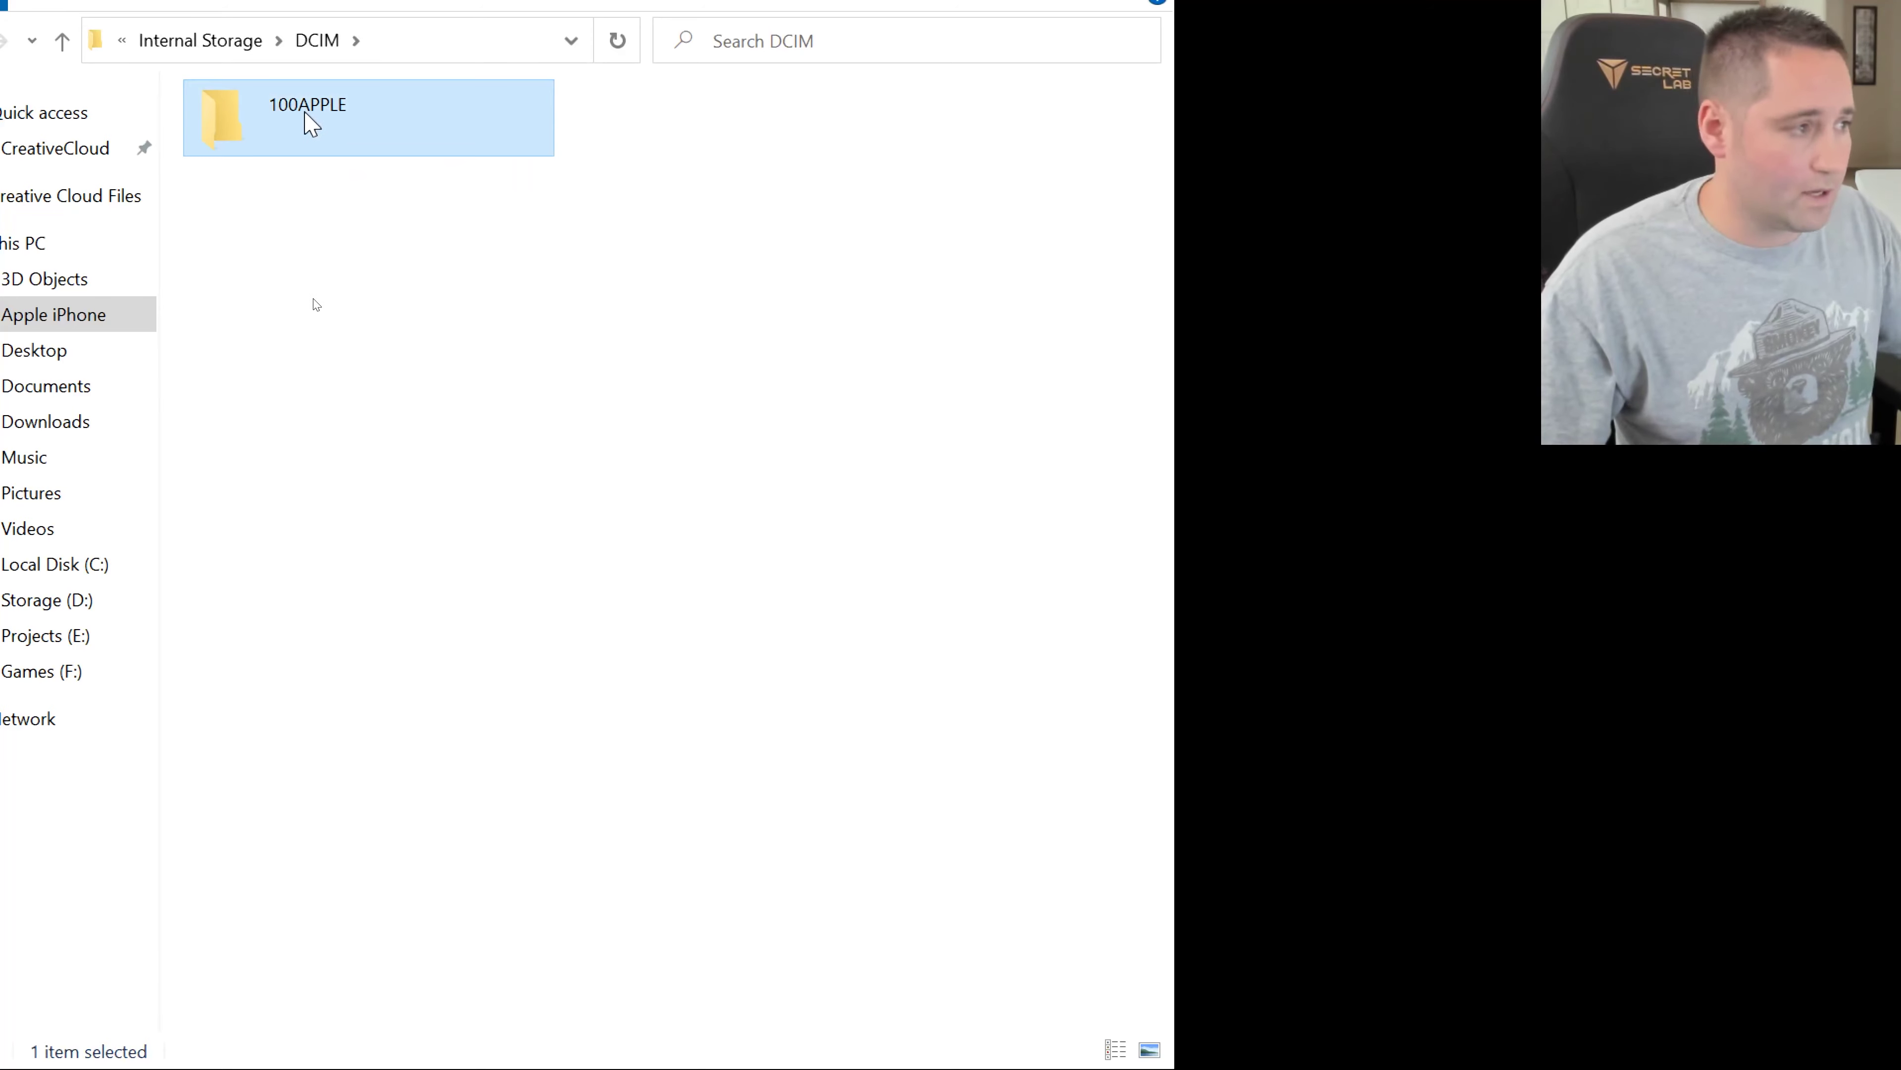
pyautogui.doubleClick(308, 128)
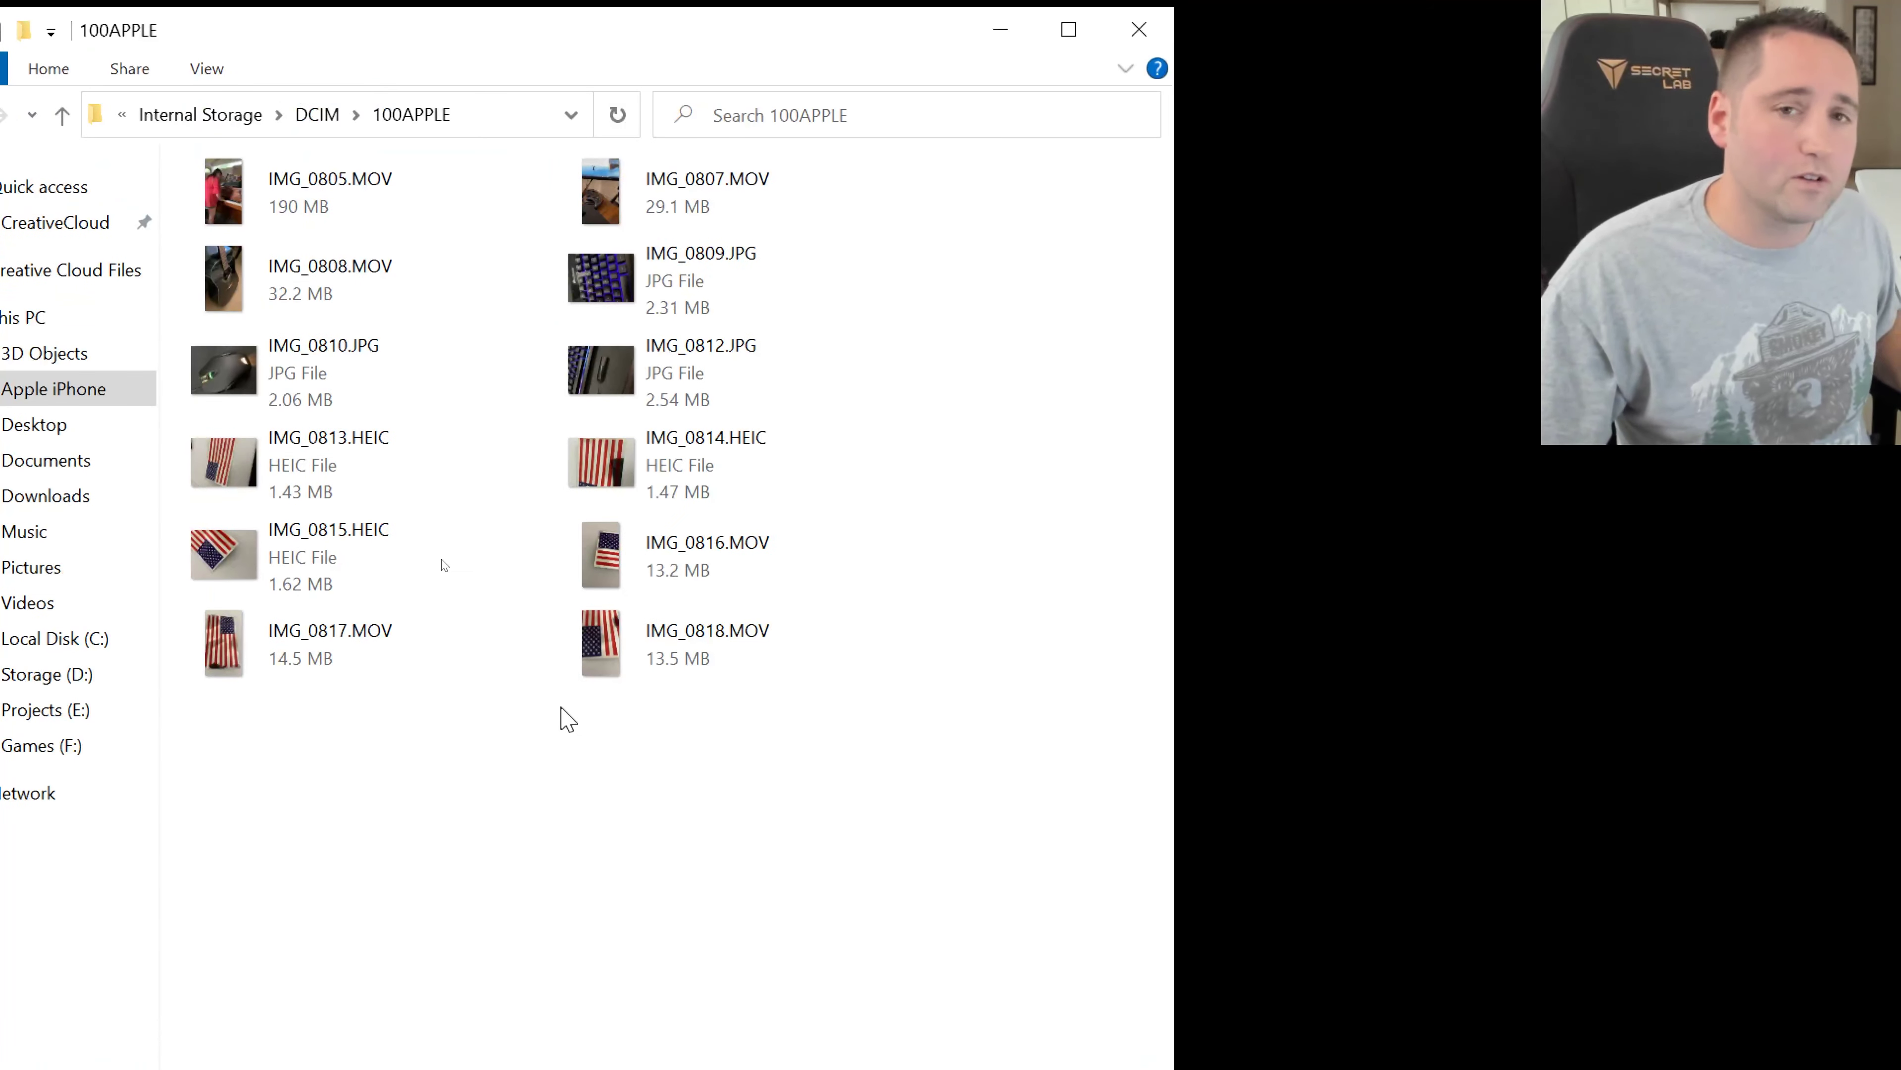
pyautogui.click(634, 678)
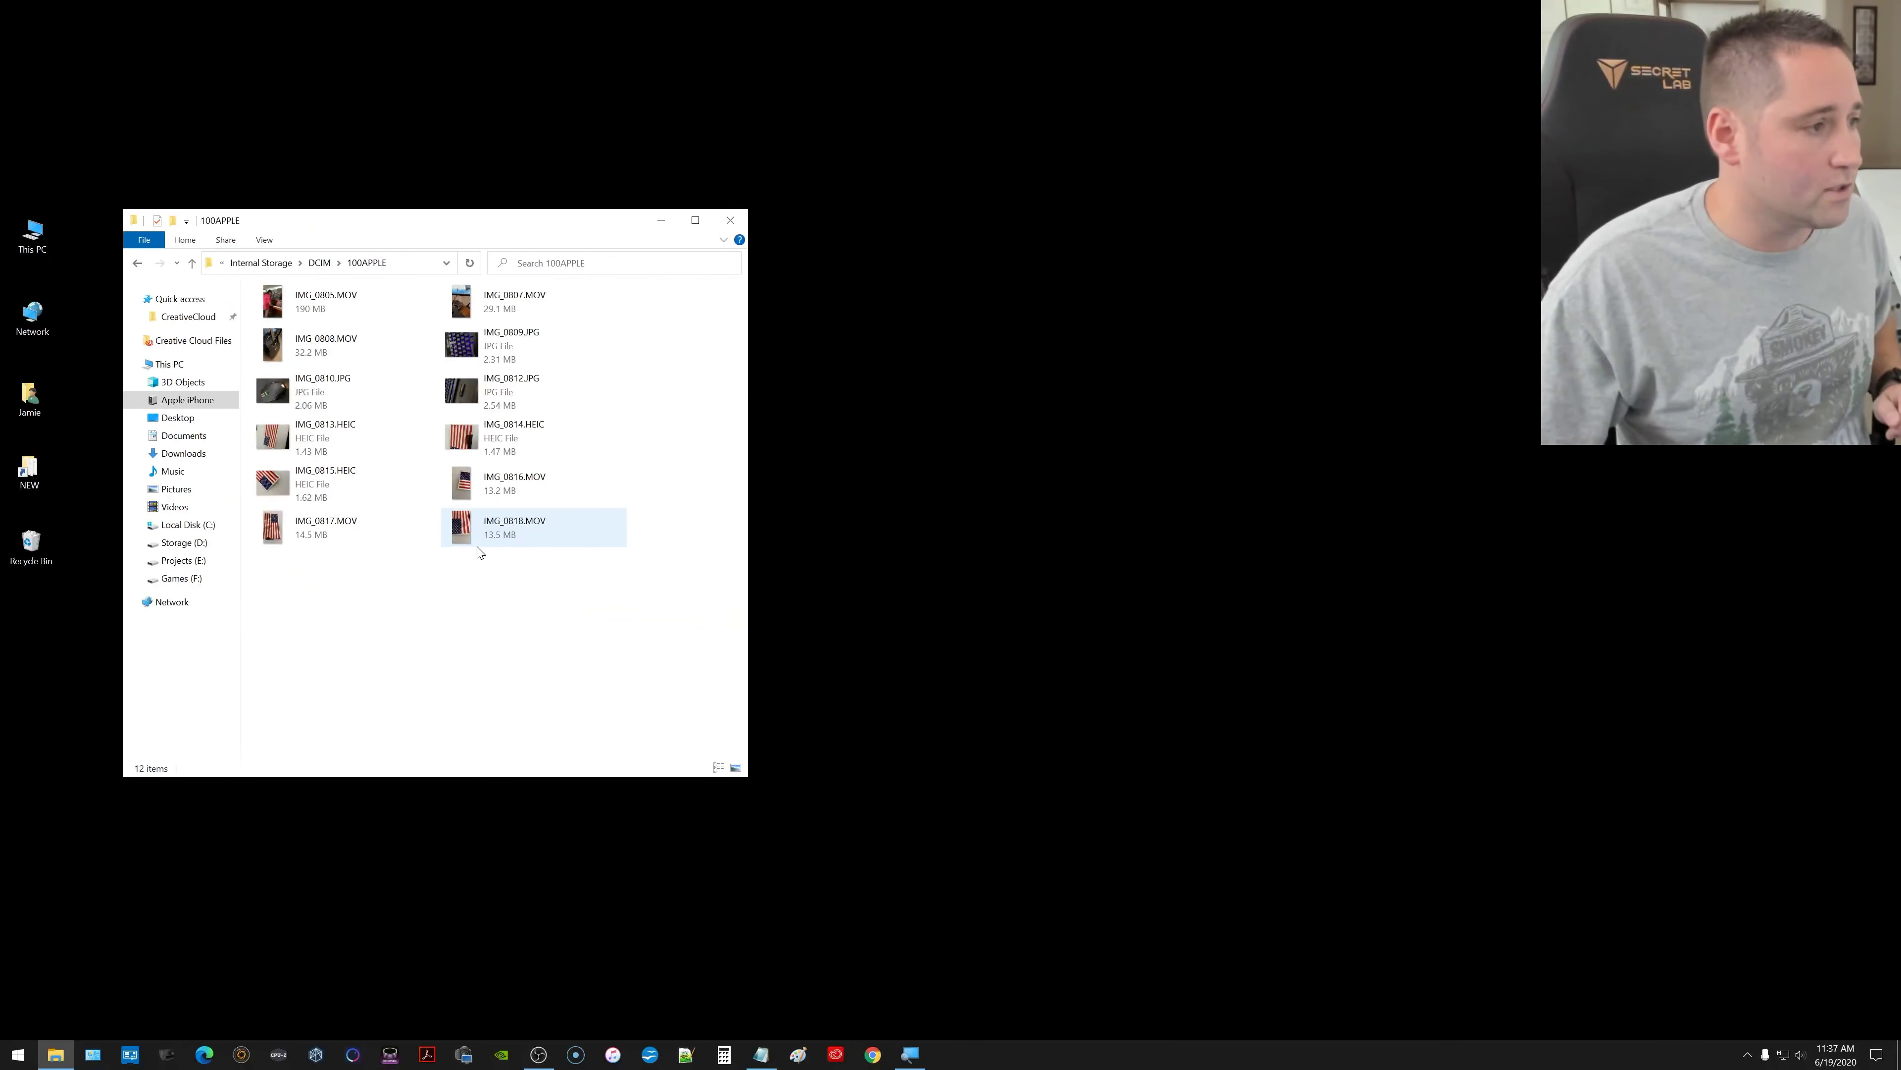
# Open a second This PC window to the right and select New Volume (G:)
pyautogui.doubleClick(38, 238)
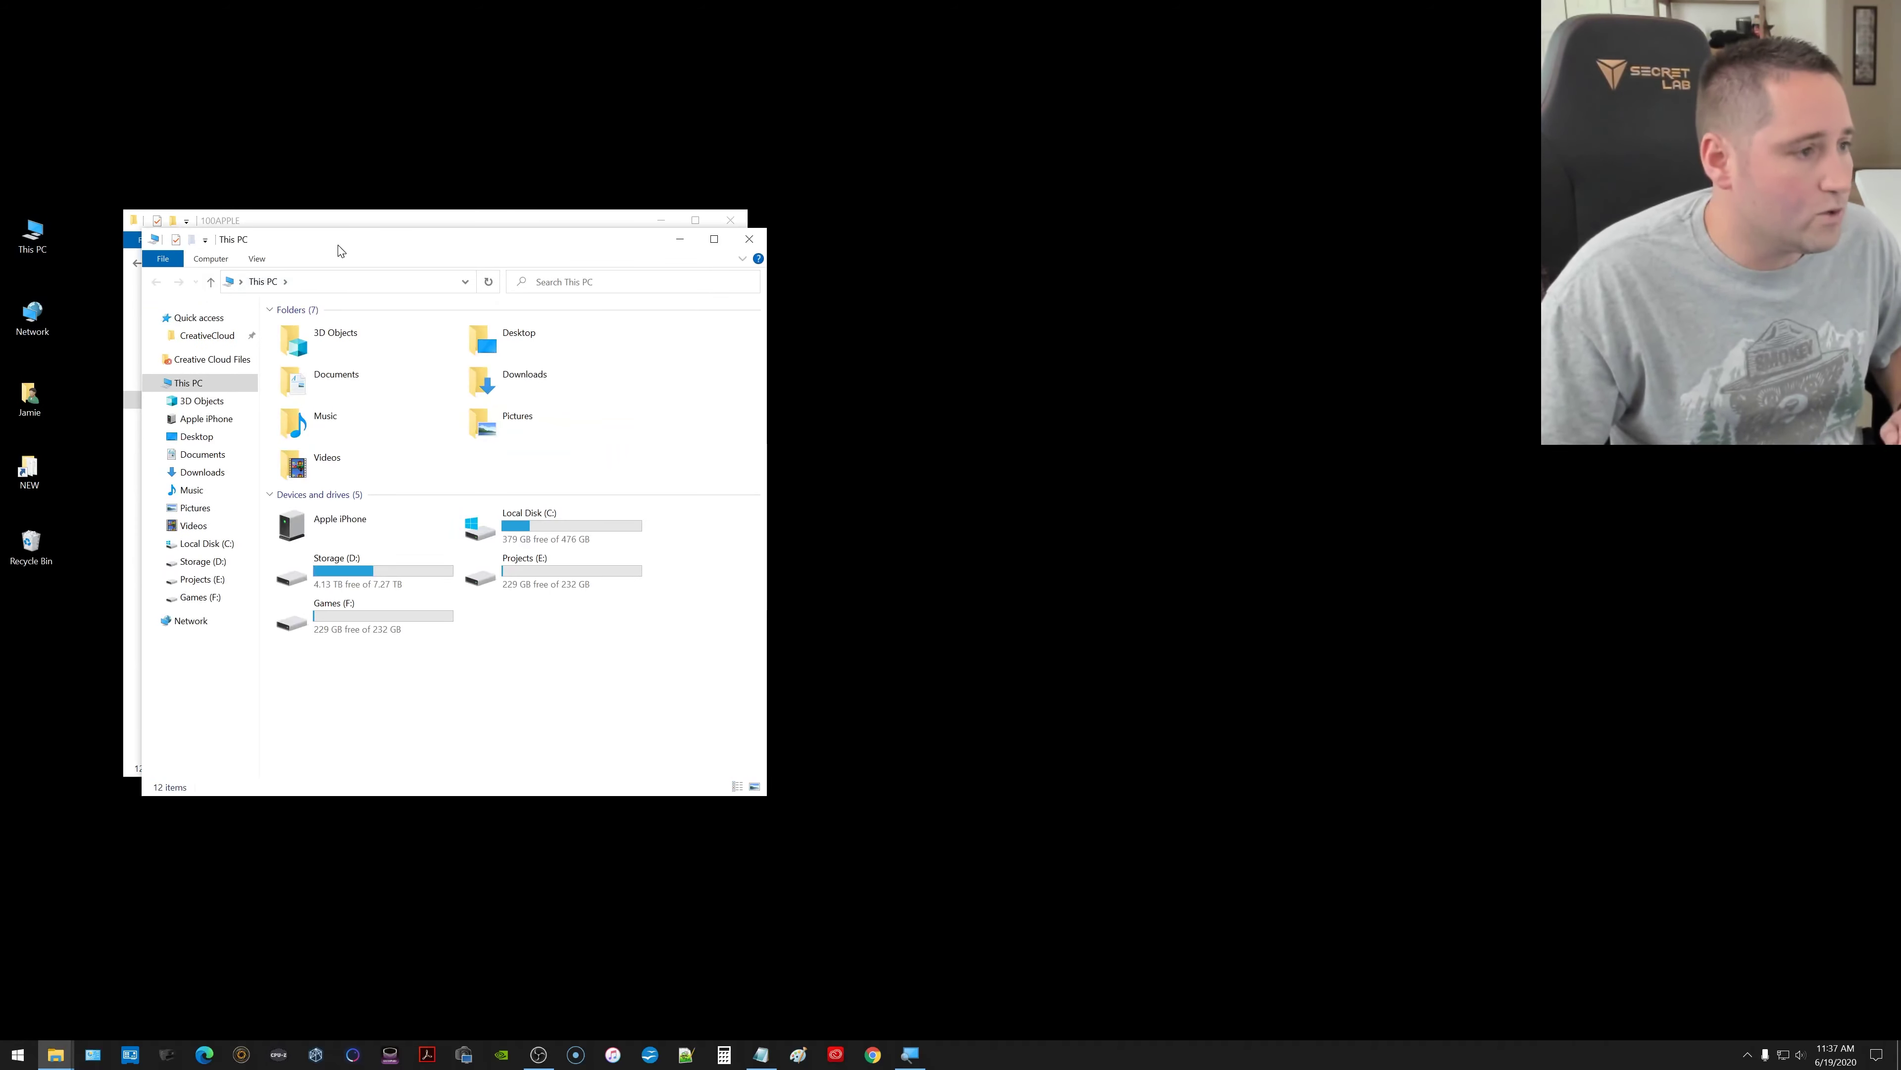
pyautogui.moveTo(338, 241); pyautogui.dragTo(955, 232)
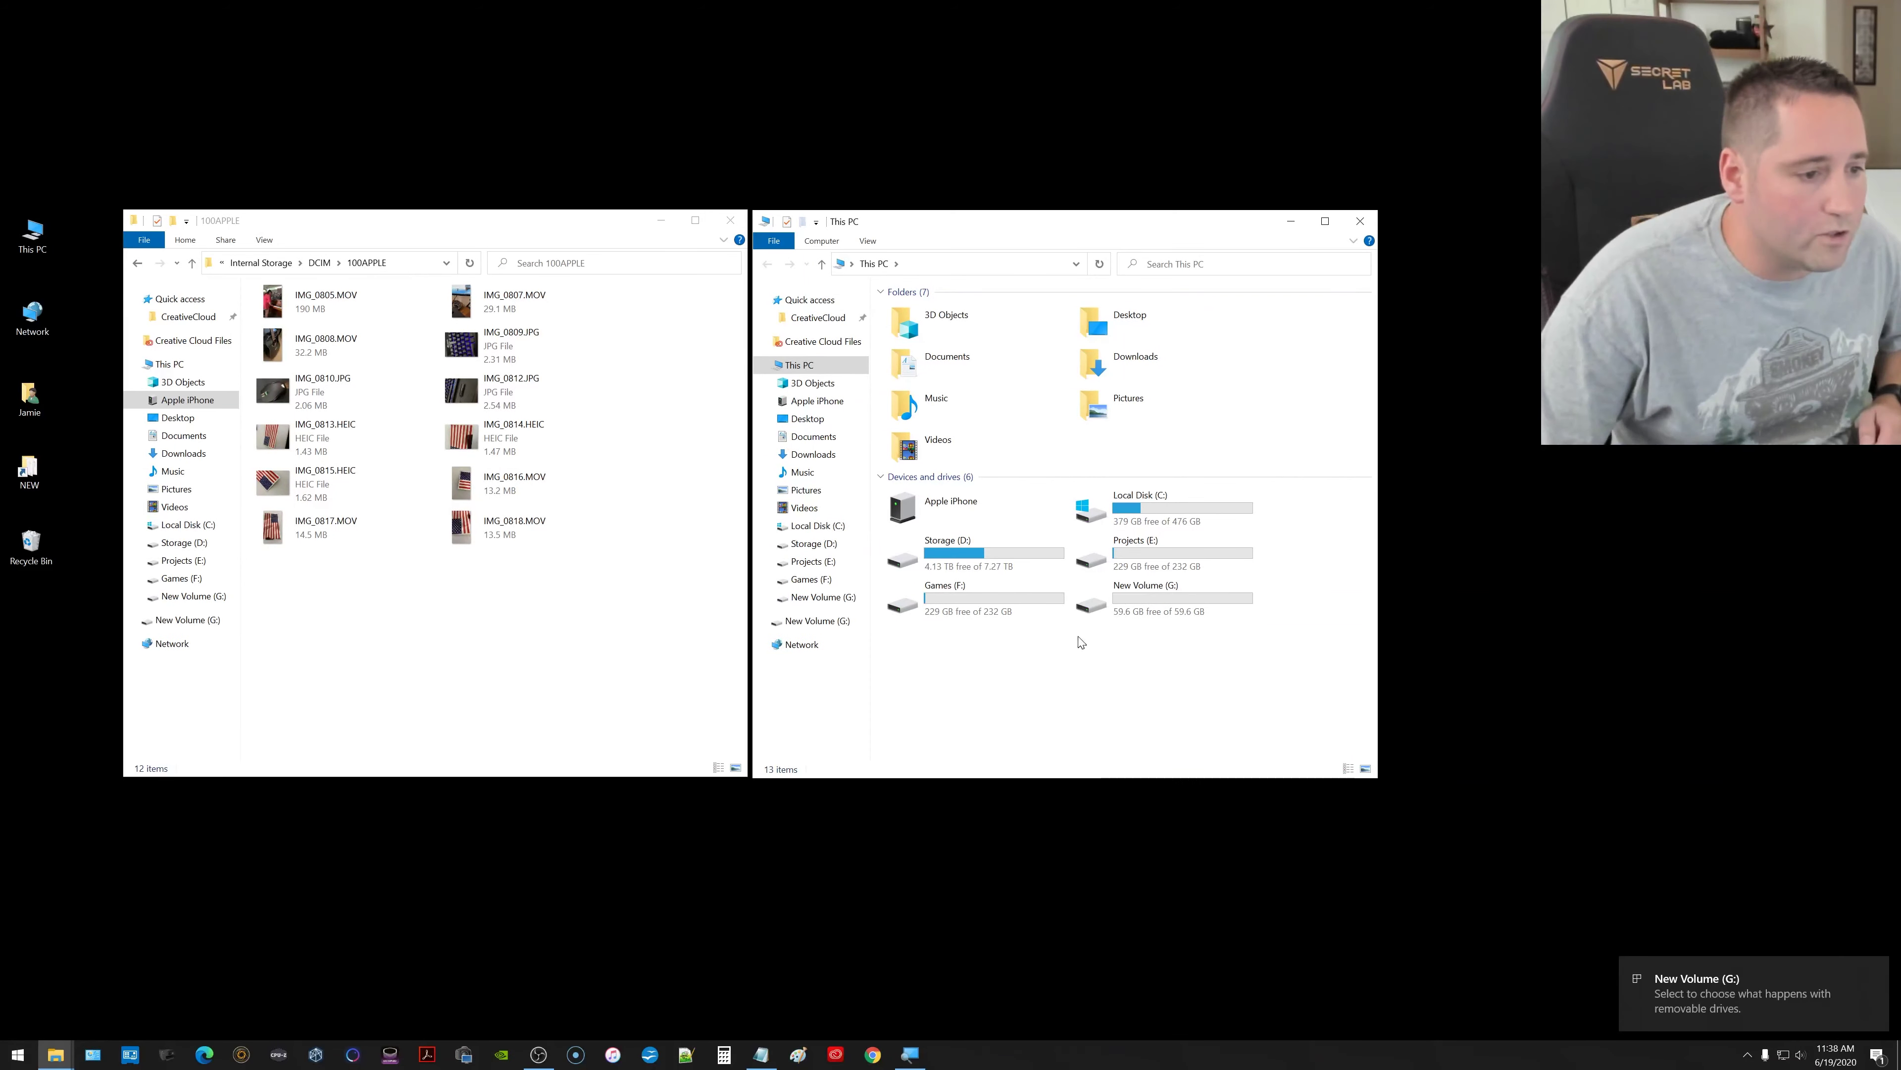
pyautogui.click(1151, 613)
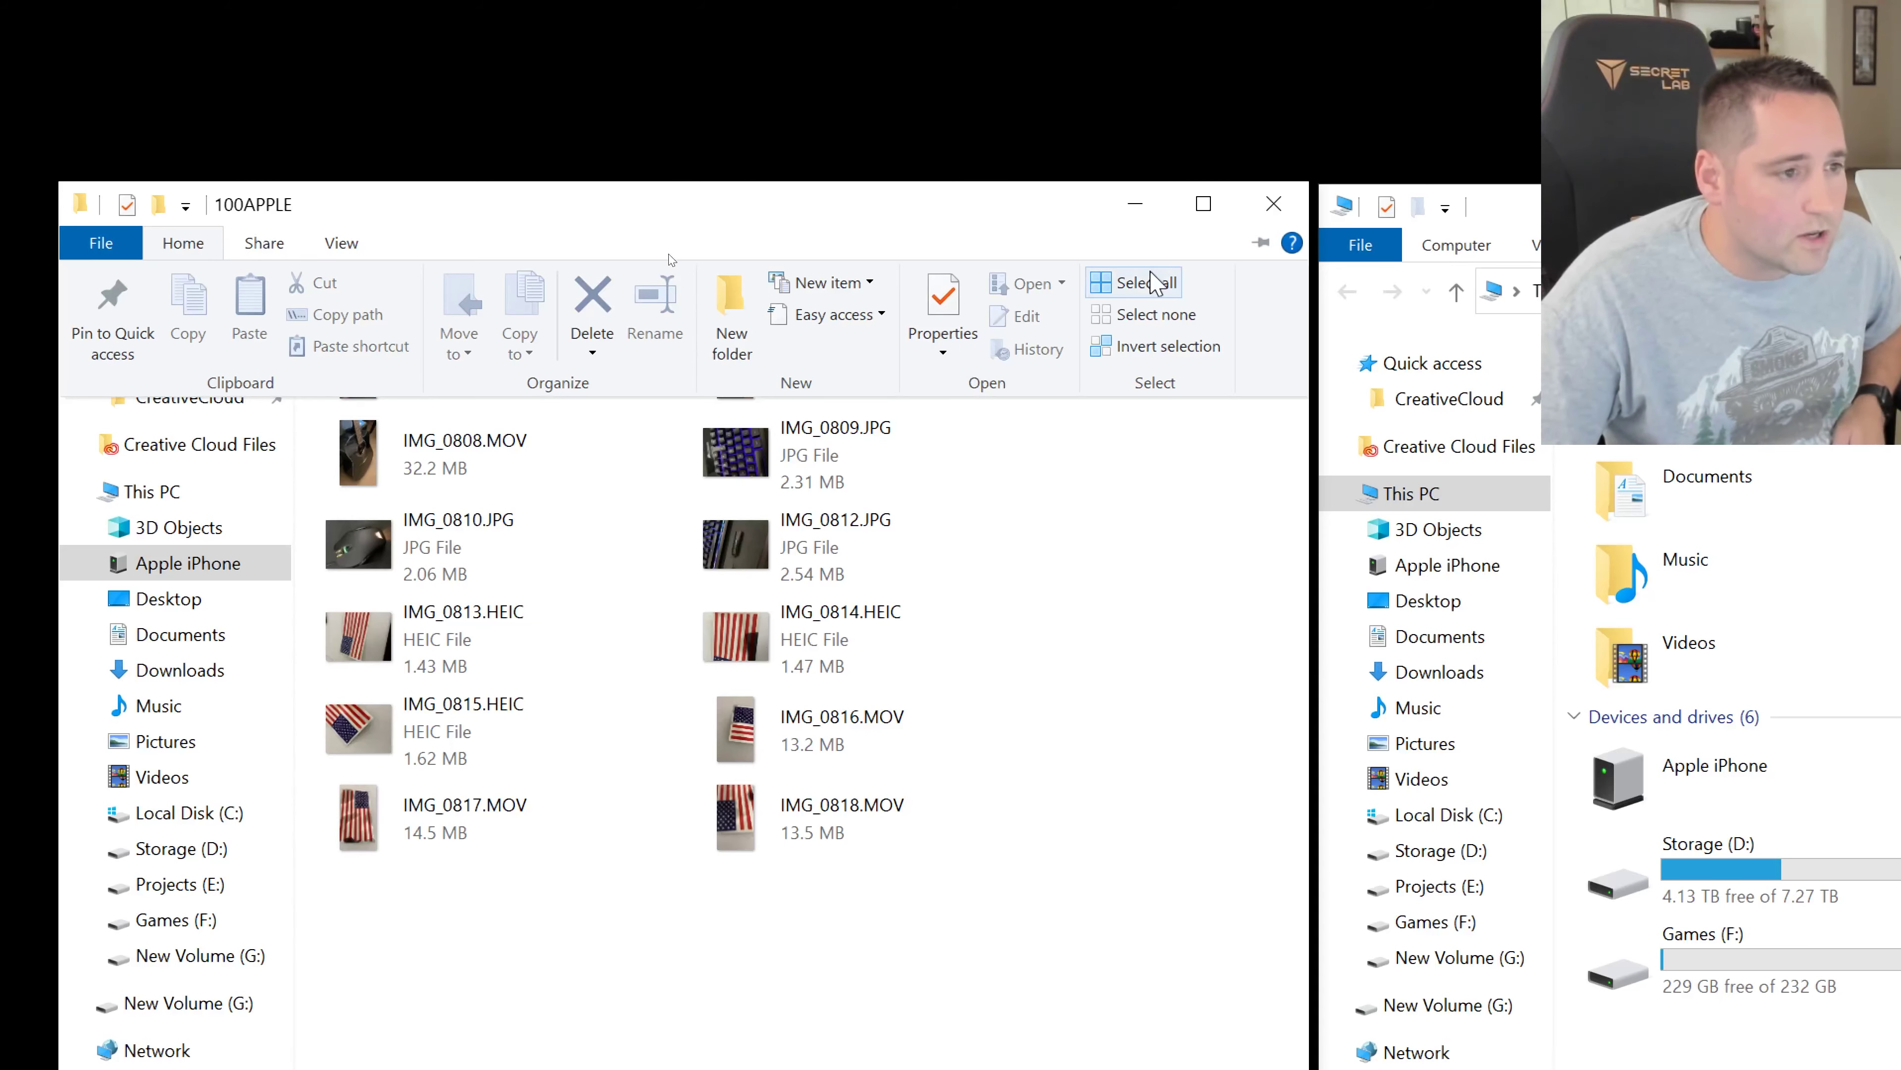
# Select all 12 photos and videos in 100APPLE and copy them
pyautogui.click(1131, 283)
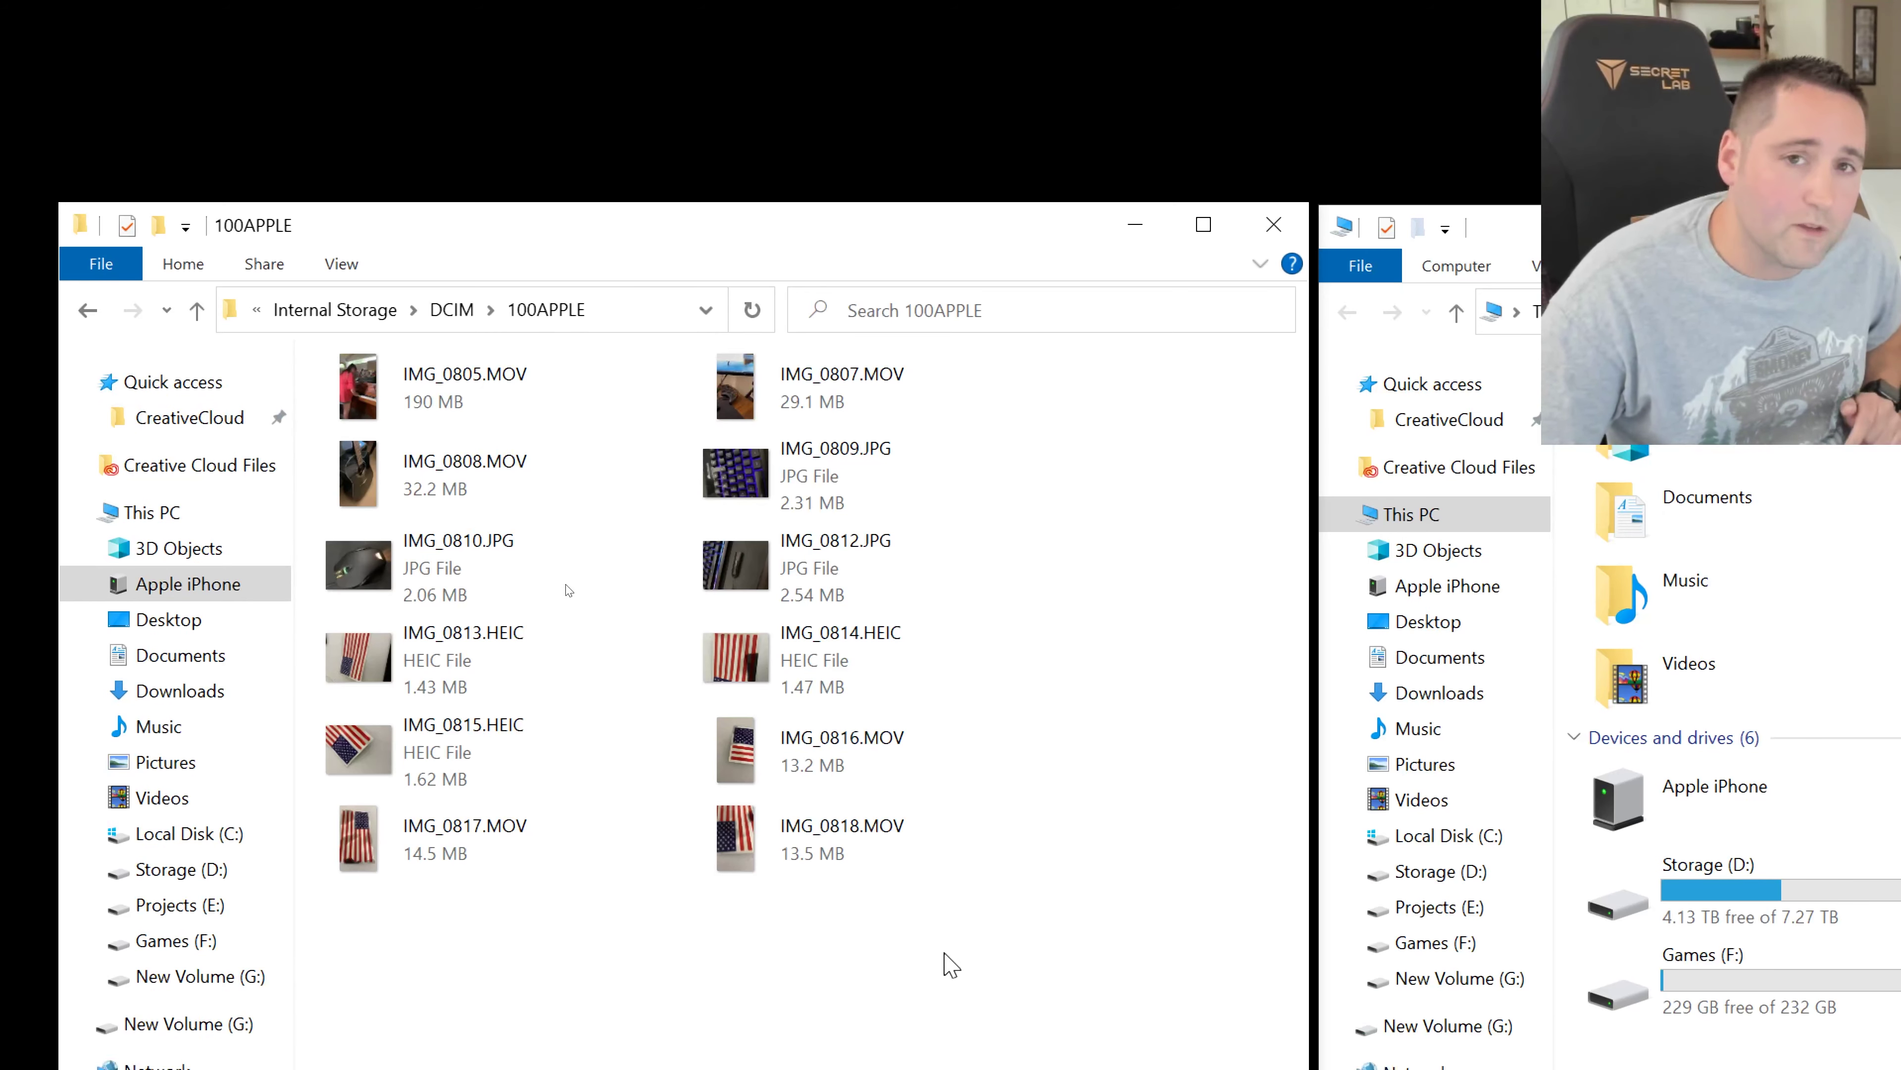
pyautogui.moveTo(944, 952); pyautogui.dragTo(372, 374)
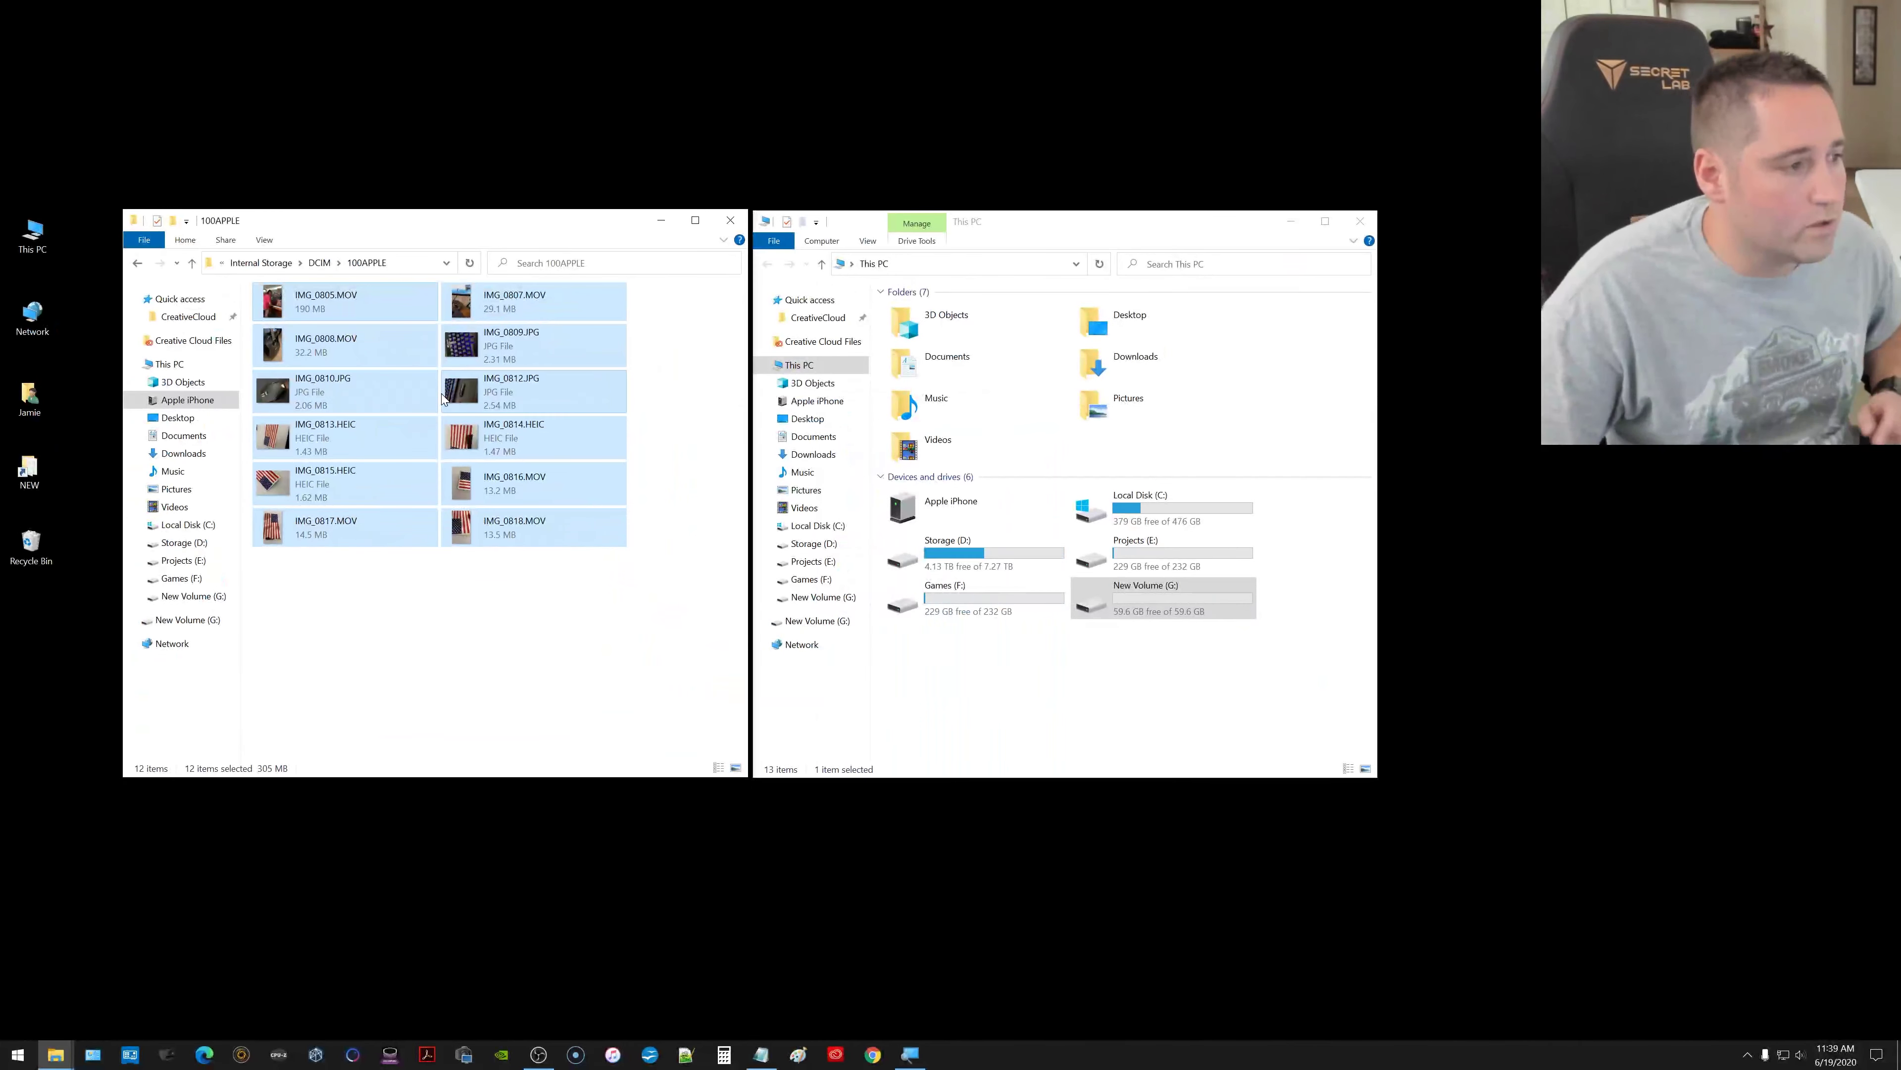
pyautogui.rightClick(451, 403)
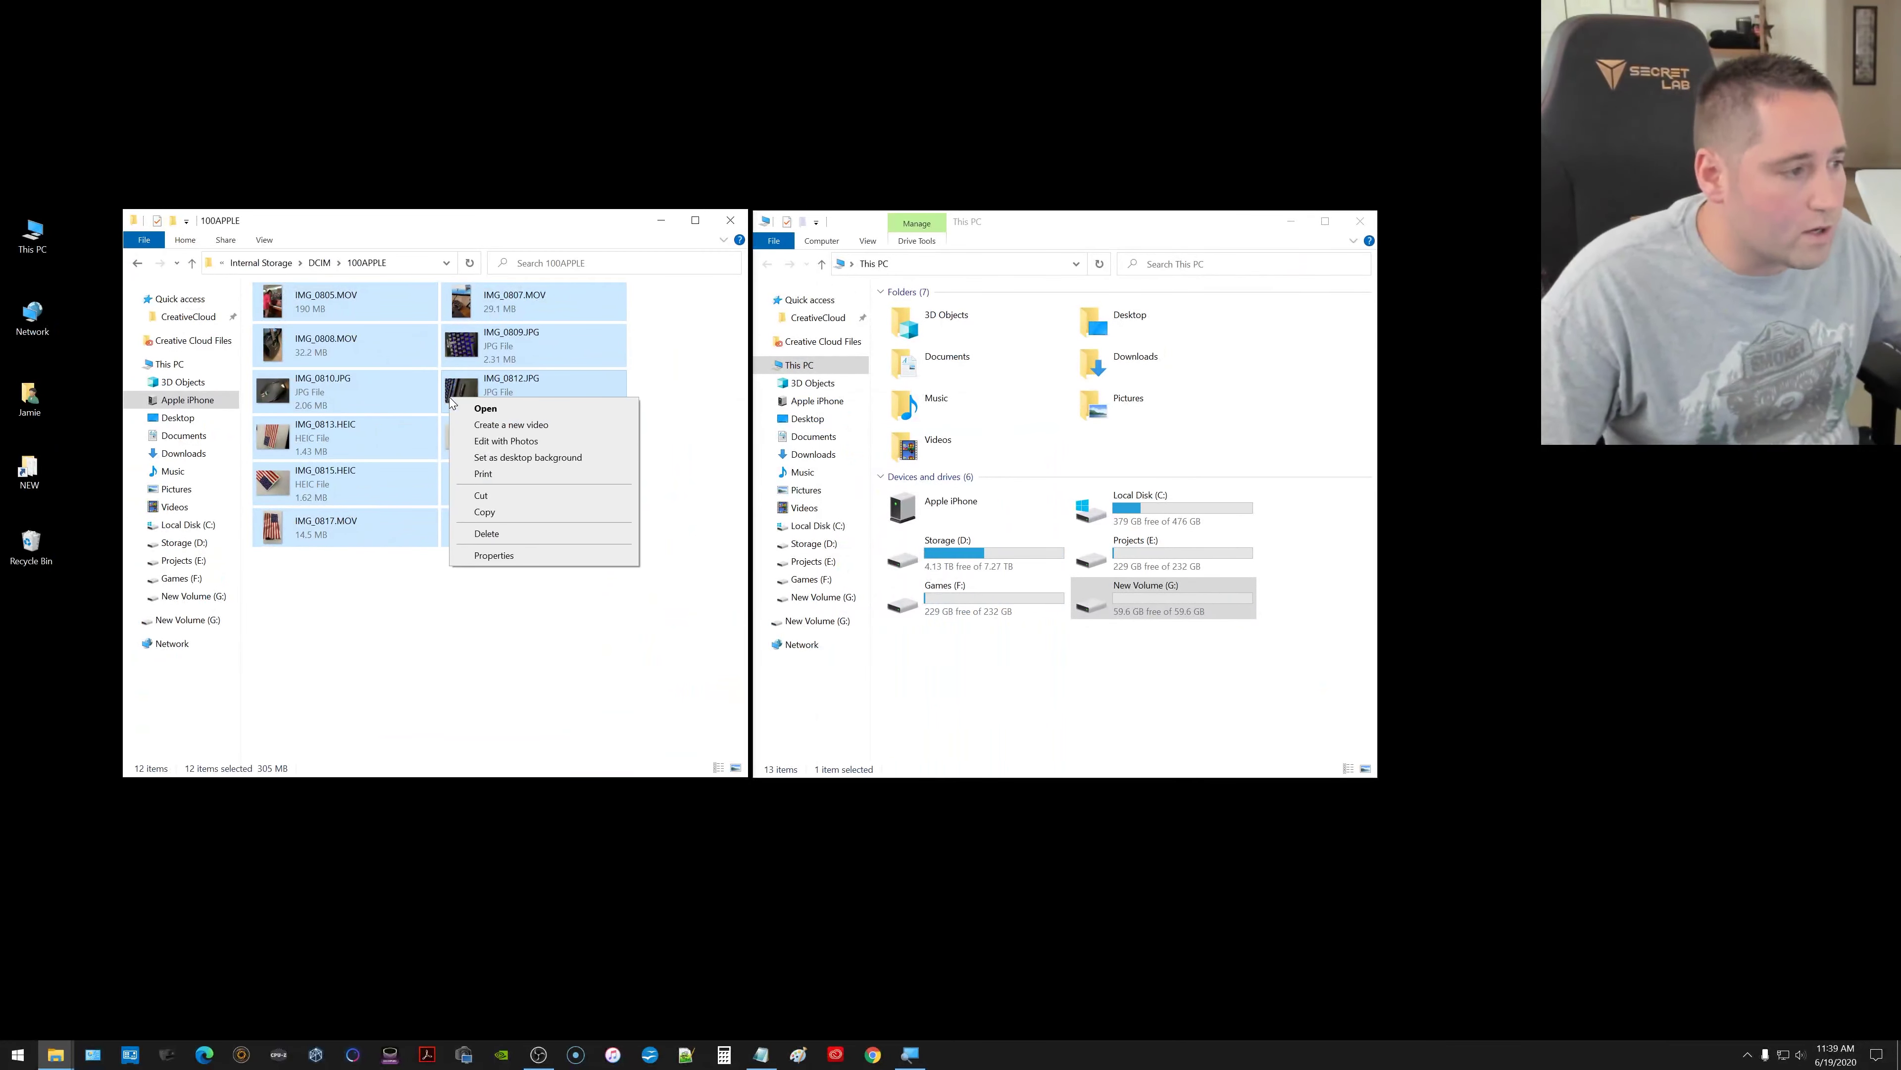
pyautogui.click(484, 512)
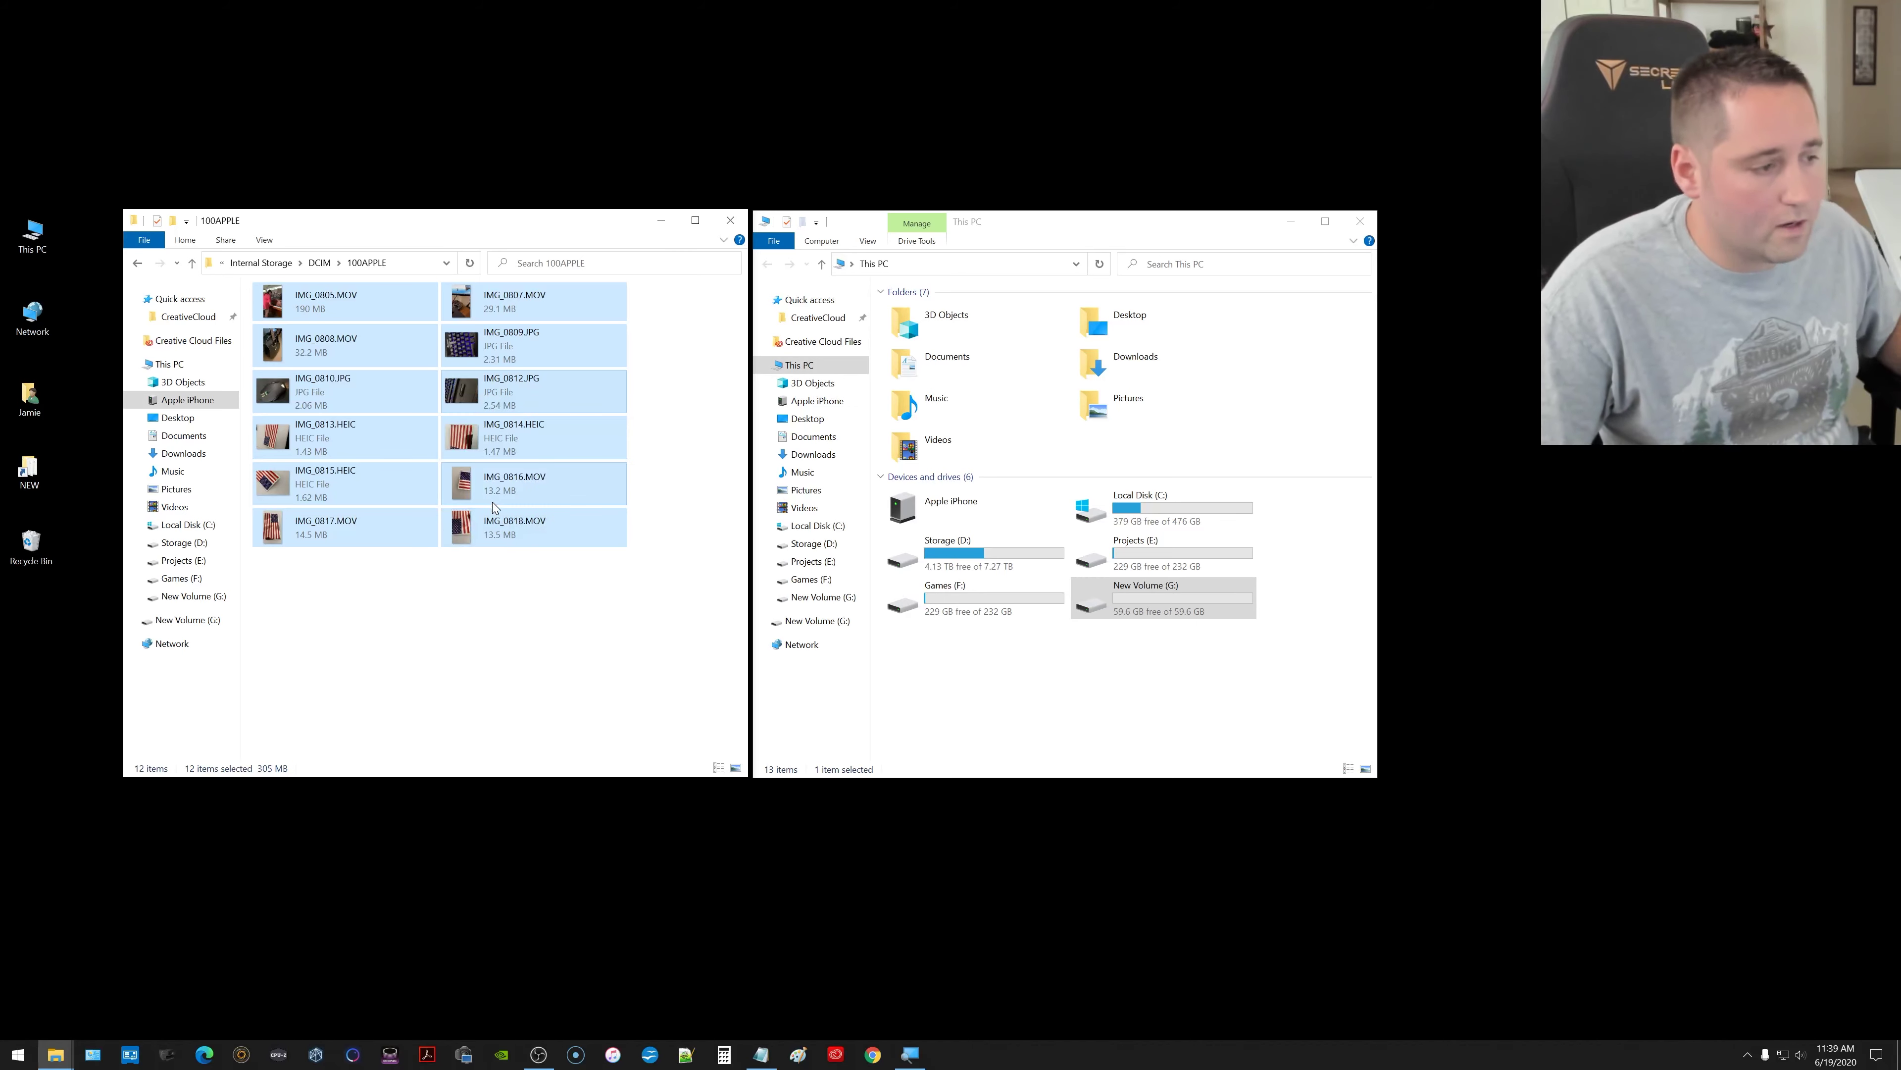
pyautogui.click(1115, 605)
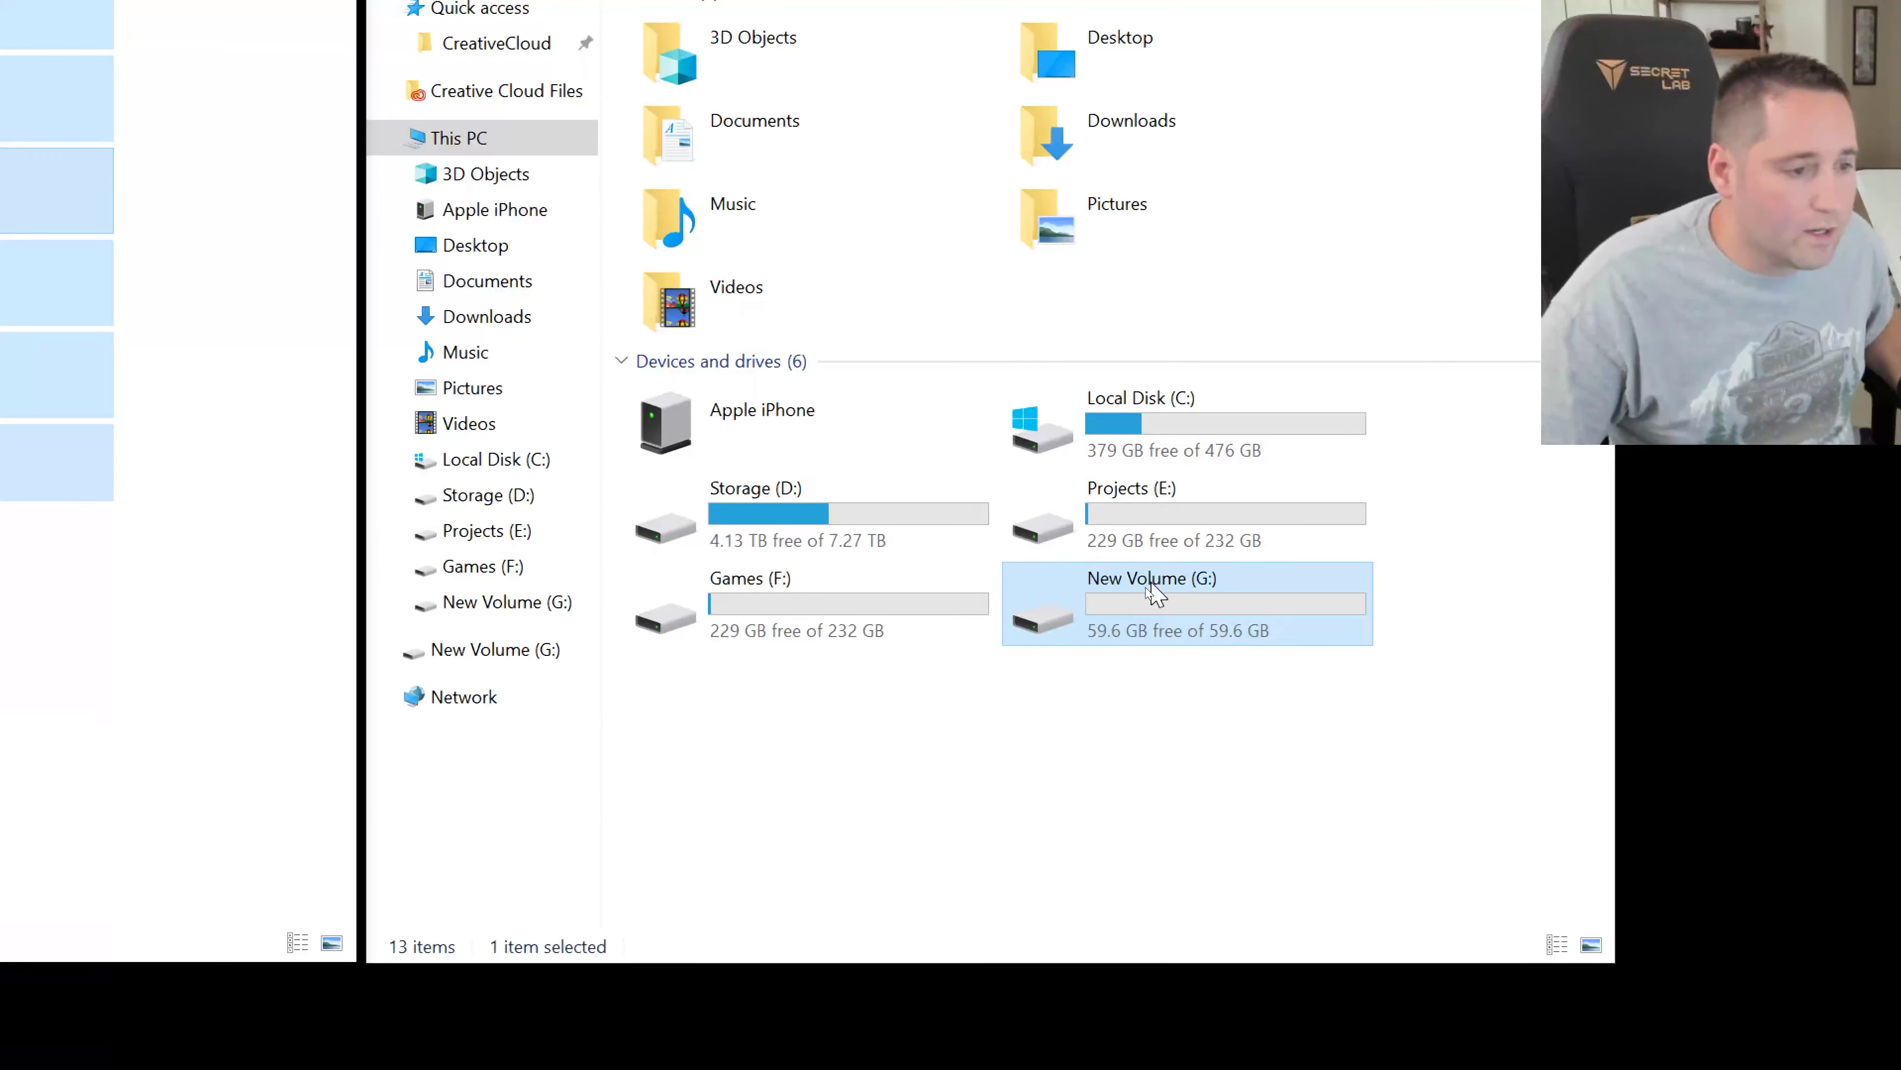
# Open New Volume (G:) and paste the 12 copied iPhone files into it
pyautogui.doubleClick(1193, 601)
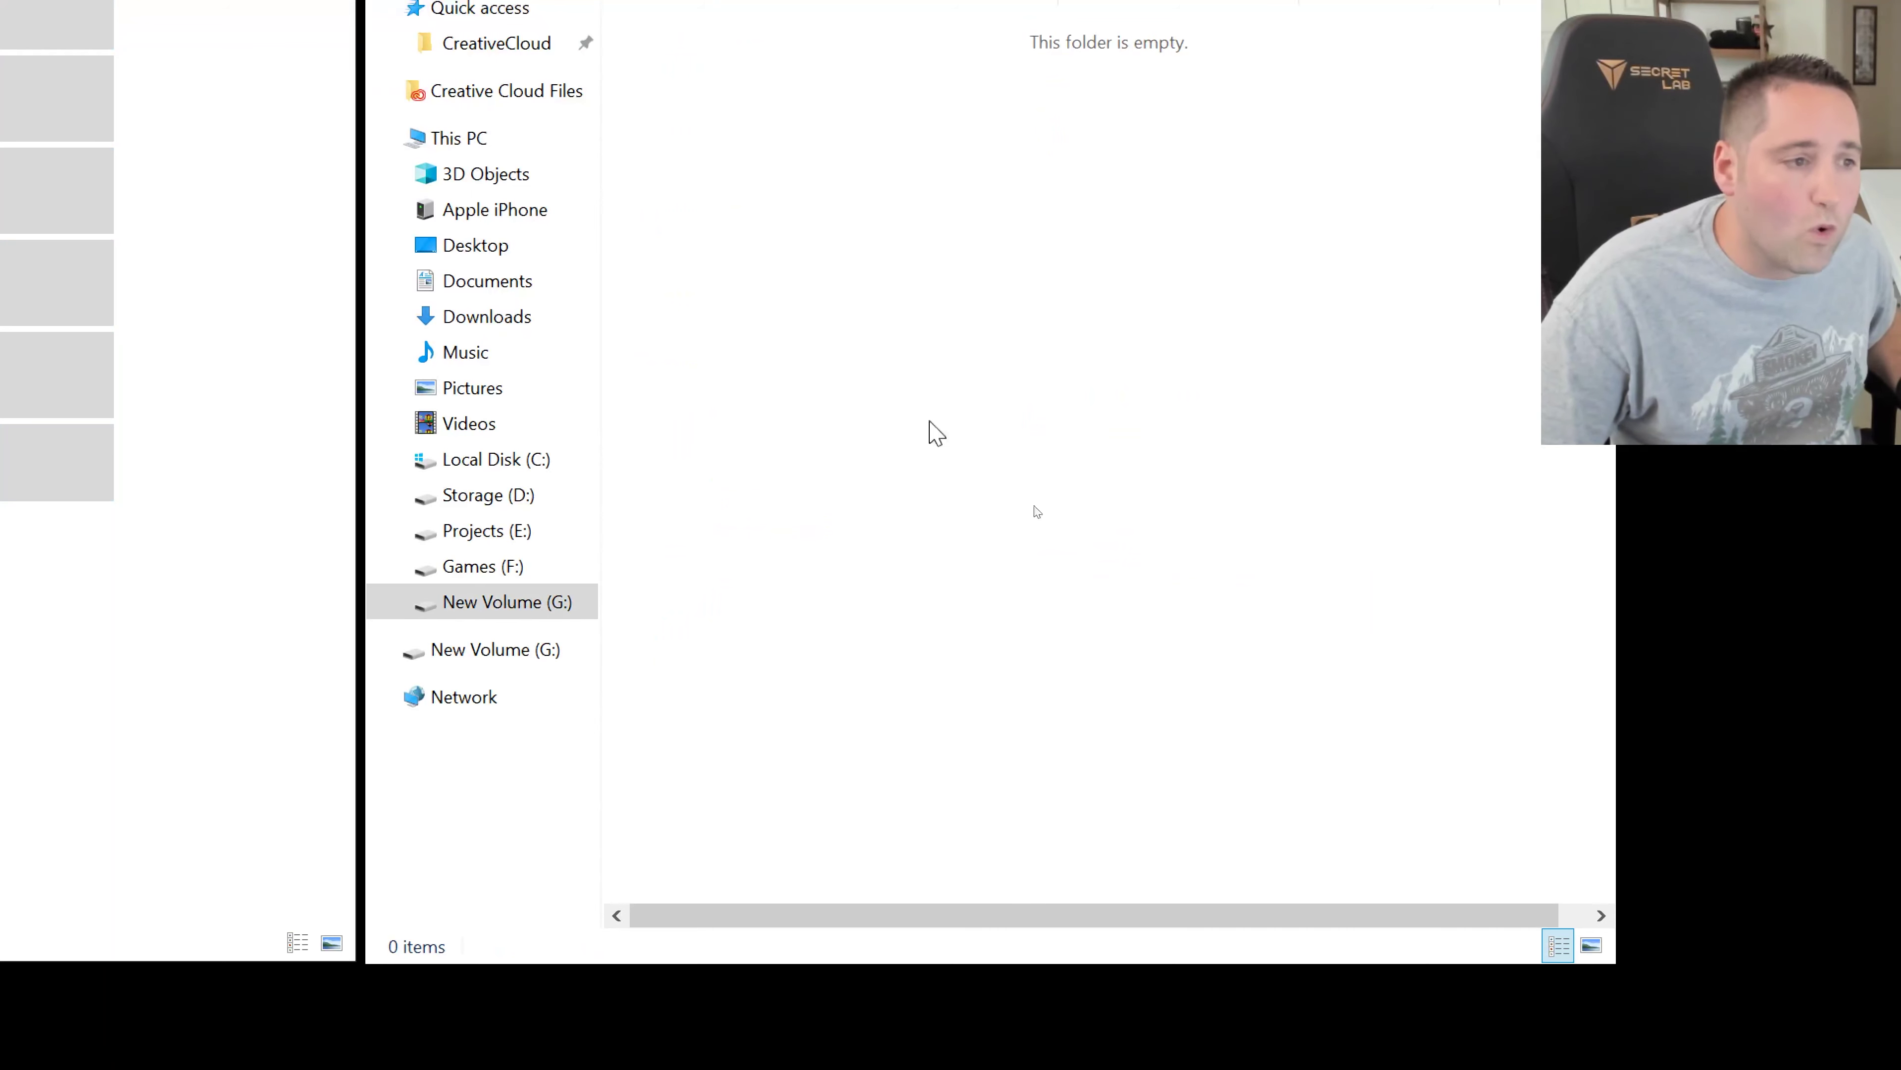
pyautogui.rightClick(877, 374)
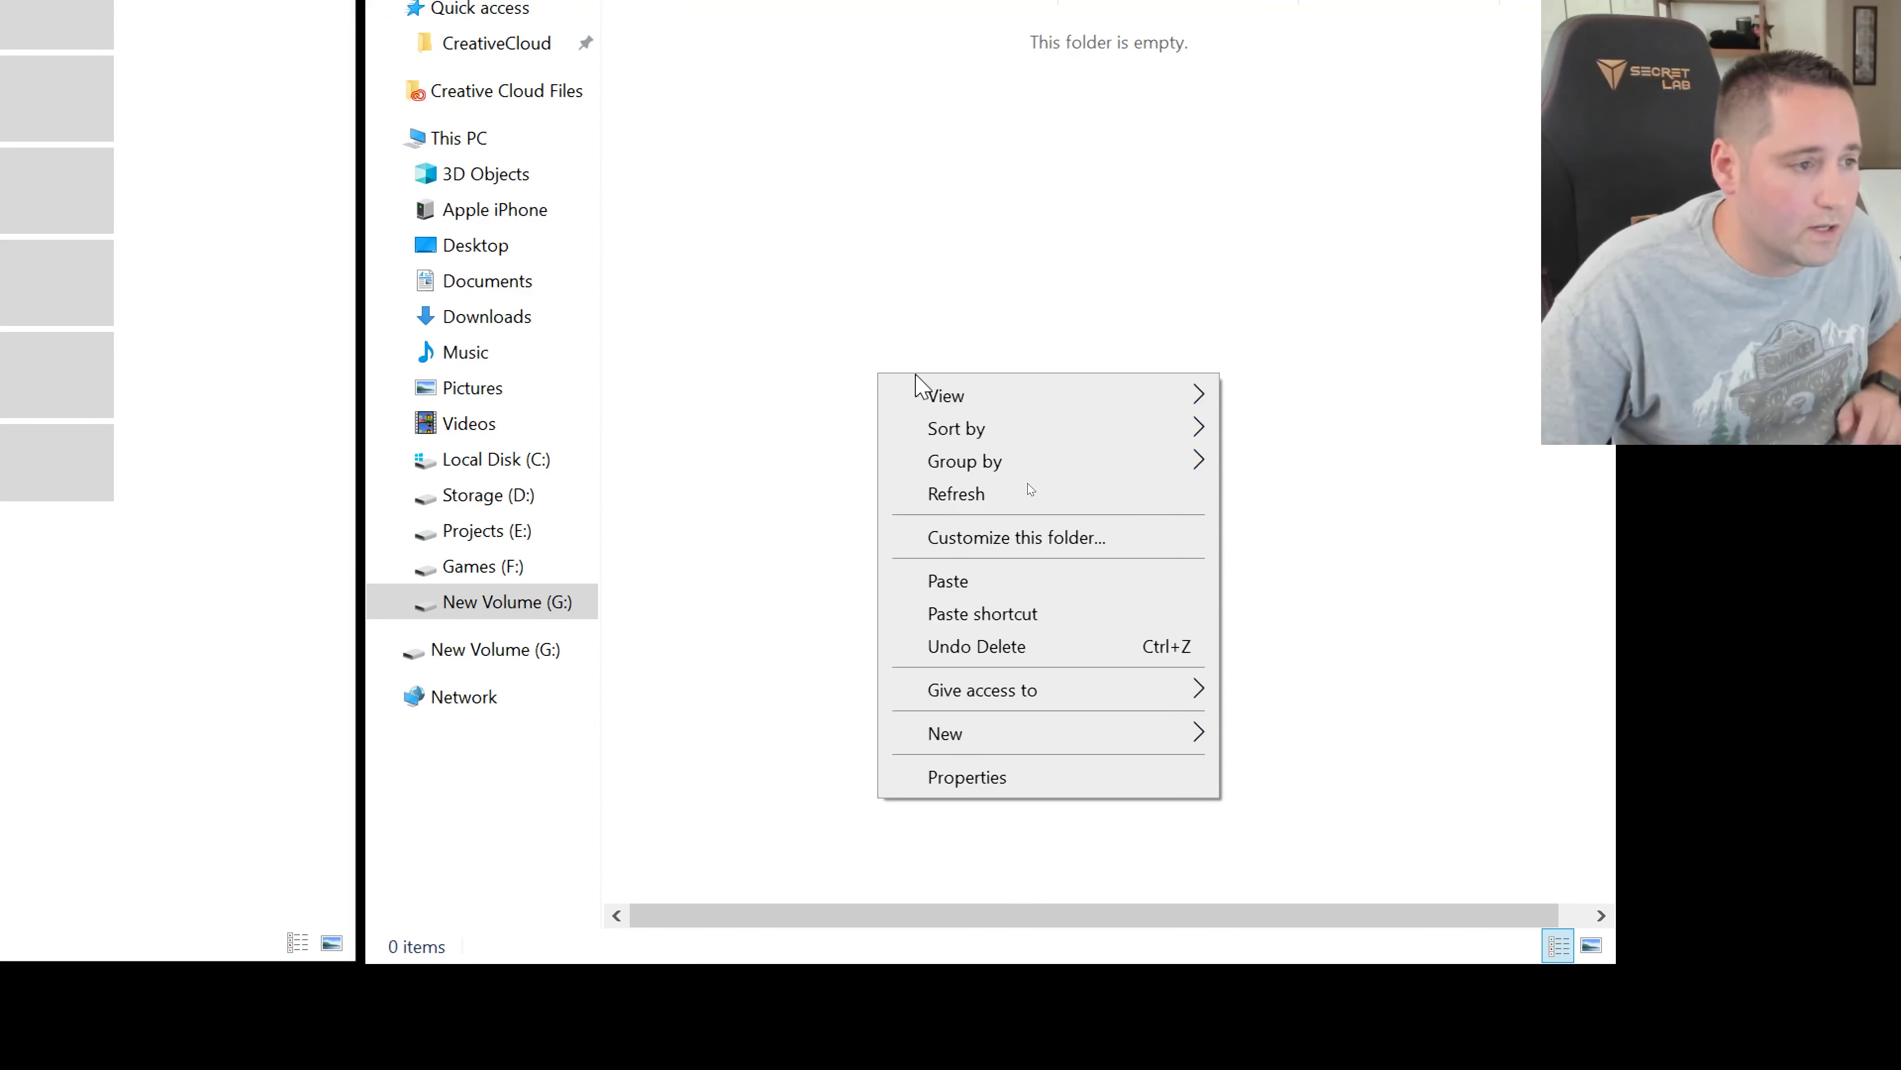
pyautogui.click(1062, 583)
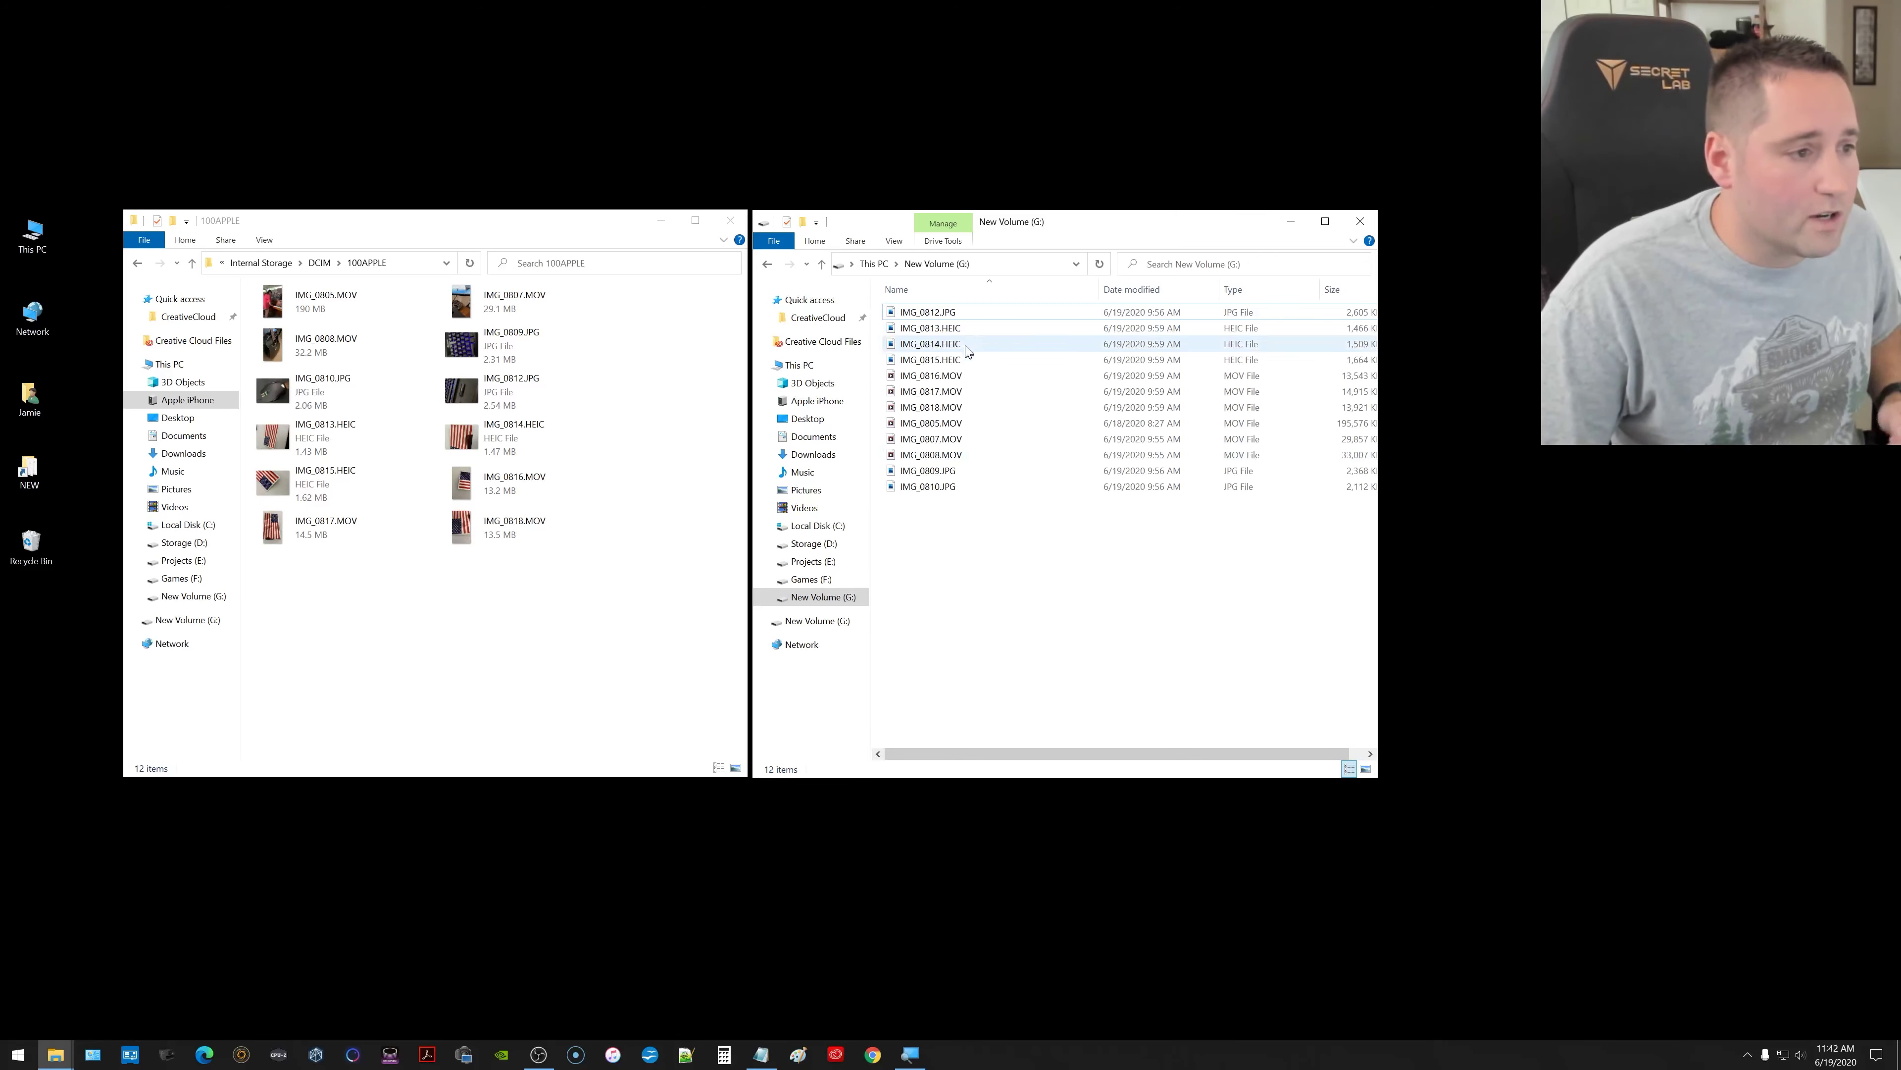
pyautogui.doubleClick(947, 312)
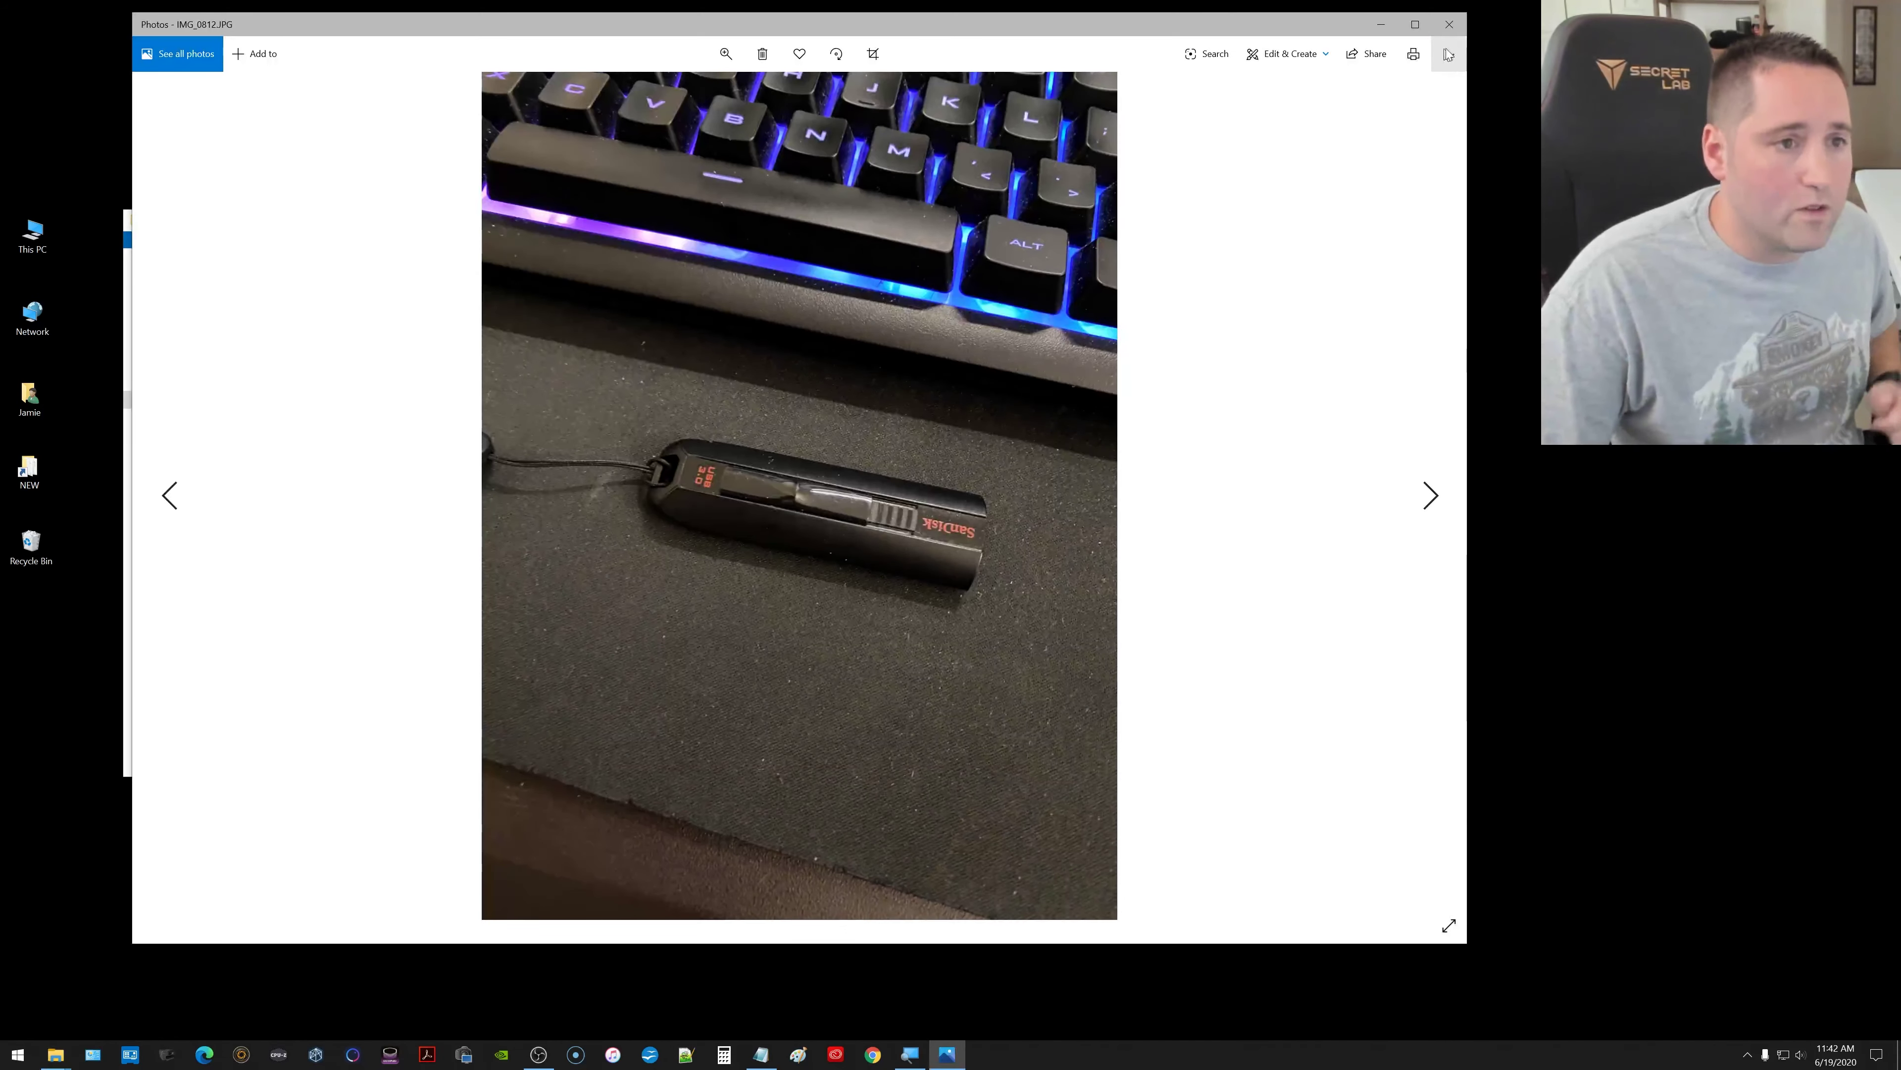
pyautogui.click(1449, 23)
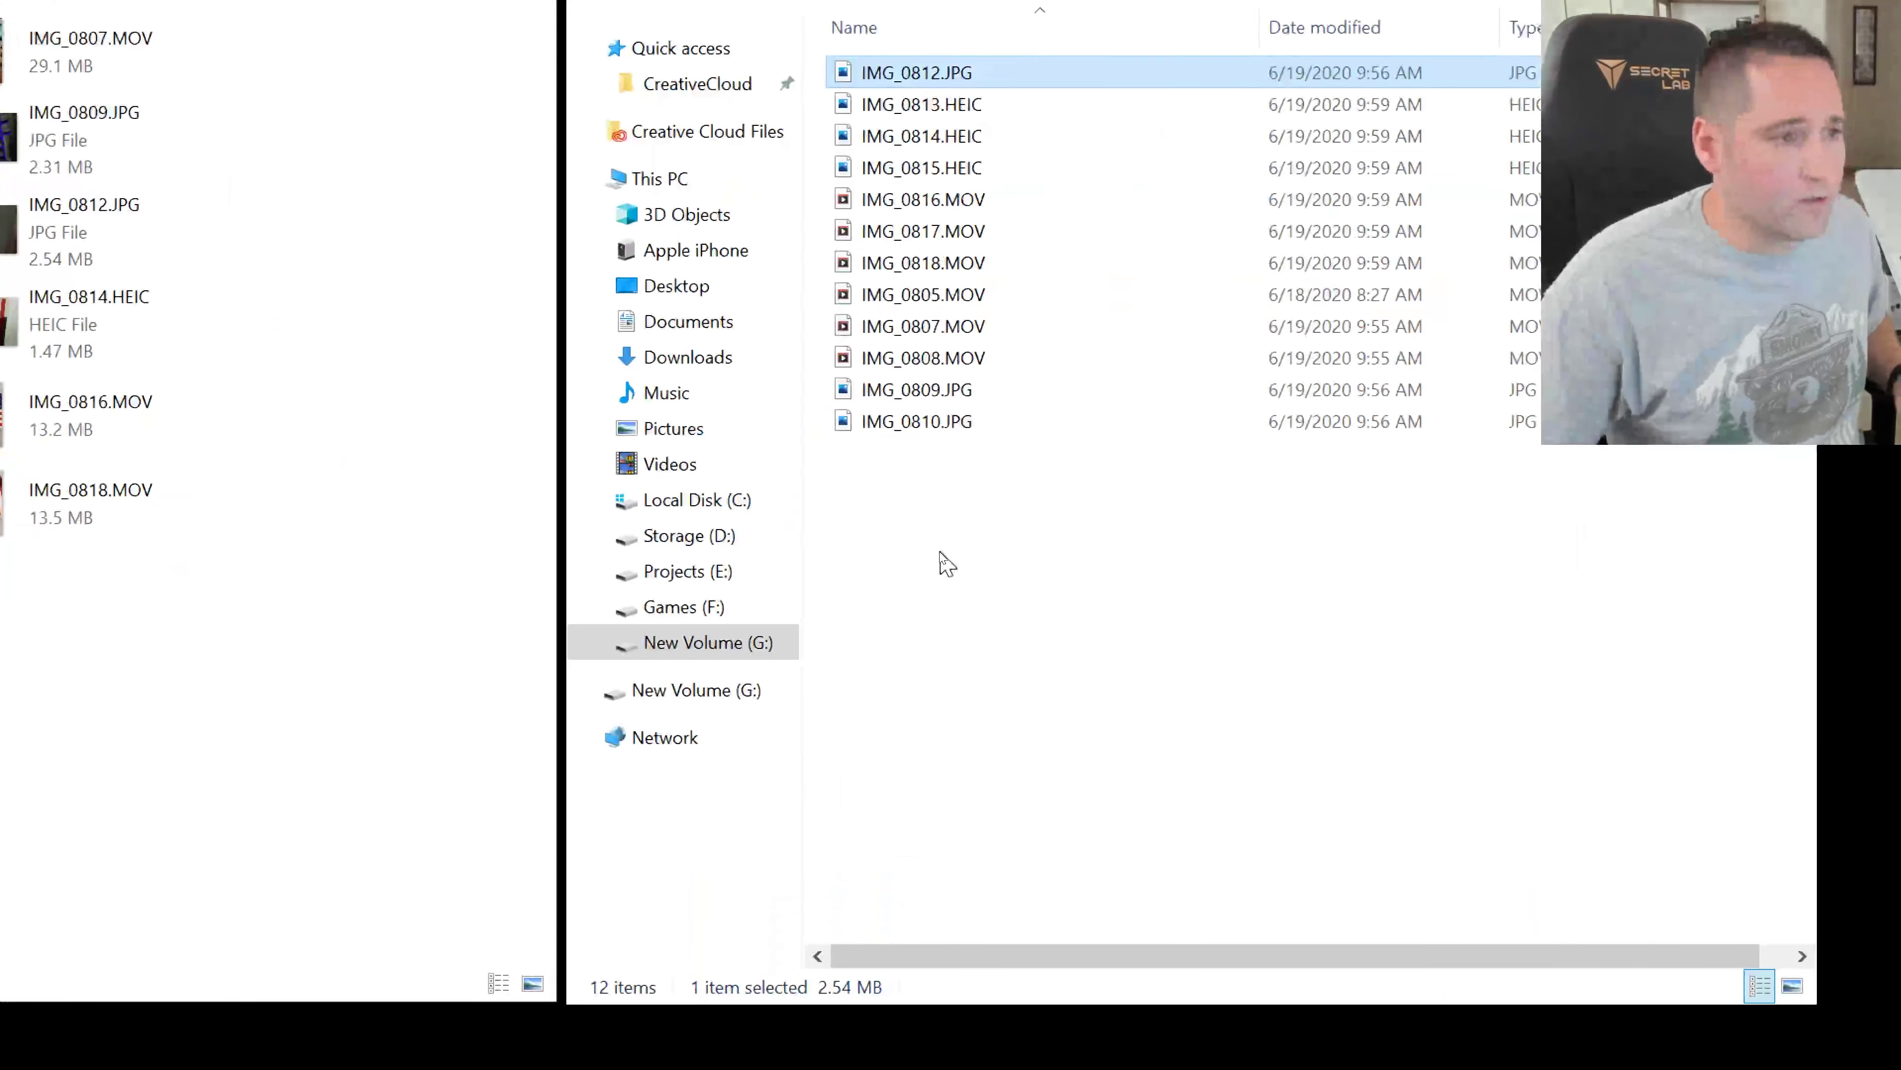
pyautogui.click(1142, 546)
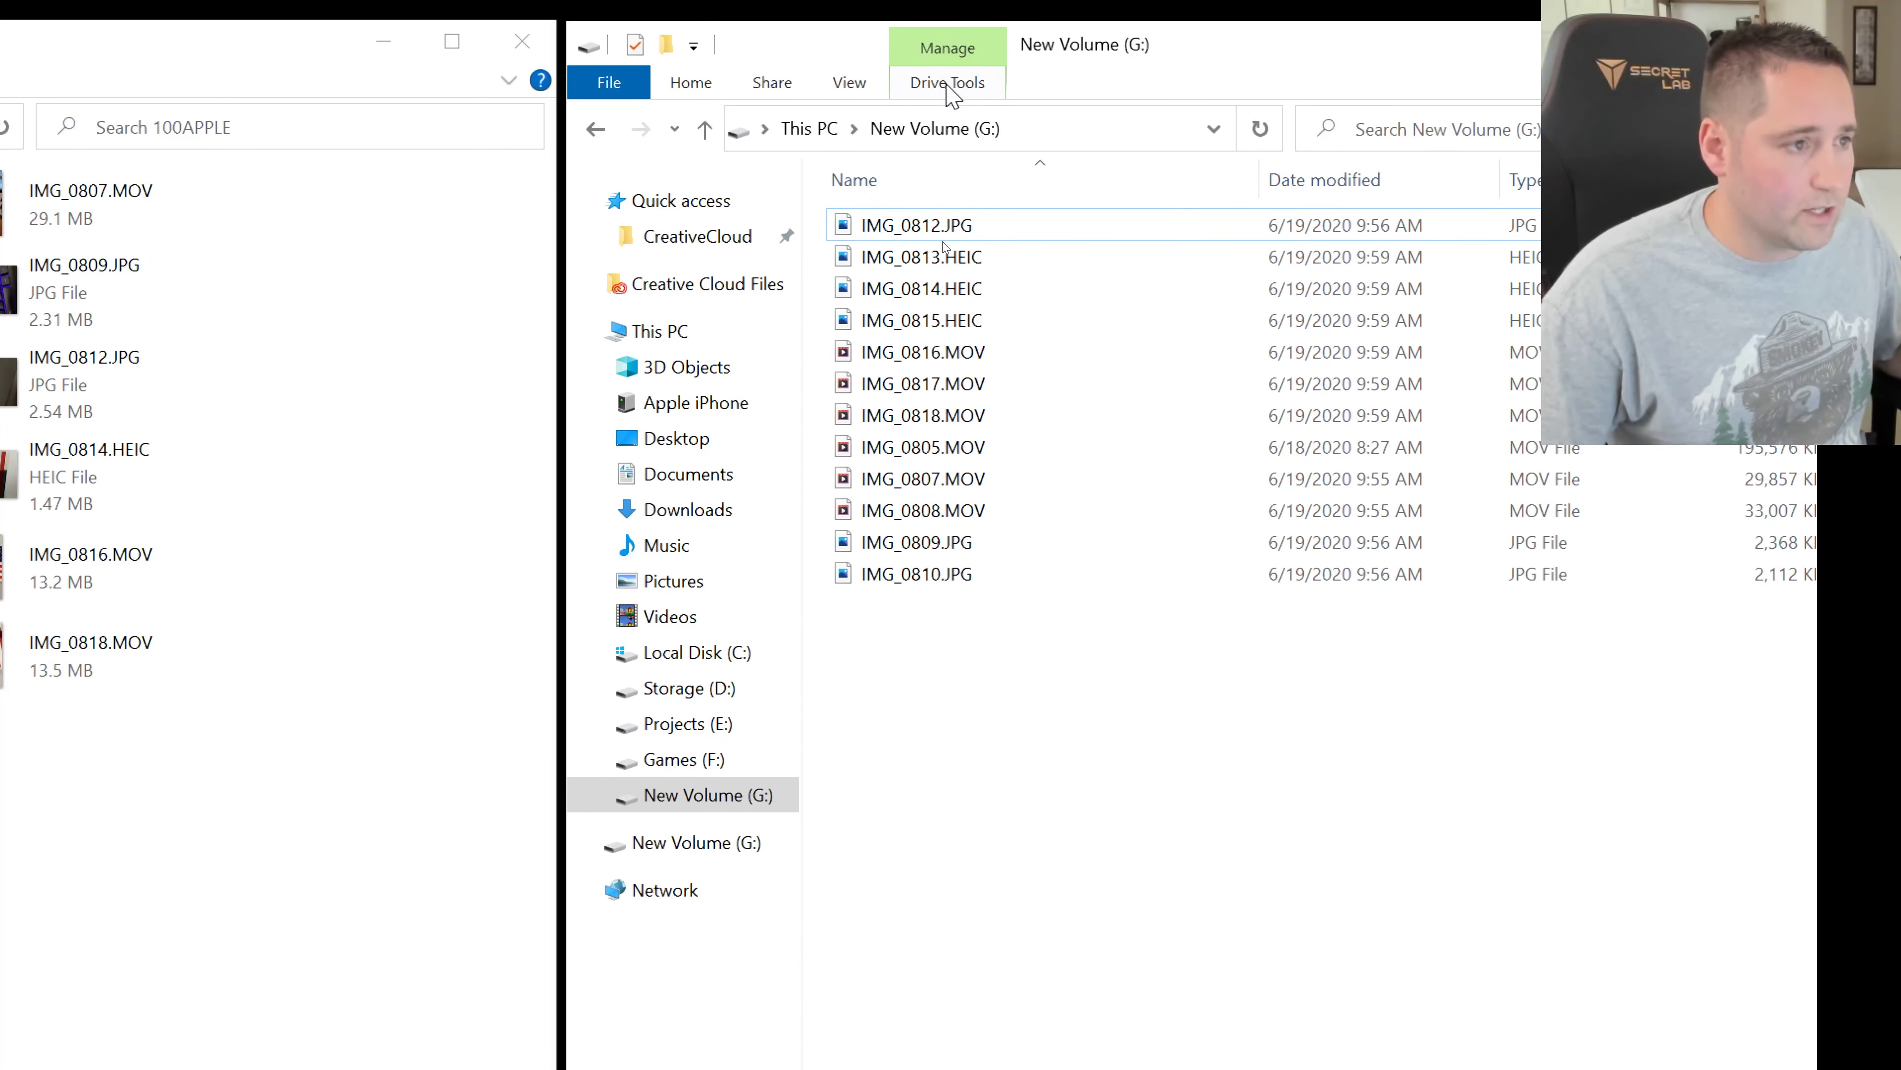
# Open Folder Options on its View tab and move the dialog aside to reveal the files
pyautogui.click(947, 84)
pyautogui.click(851, 82)
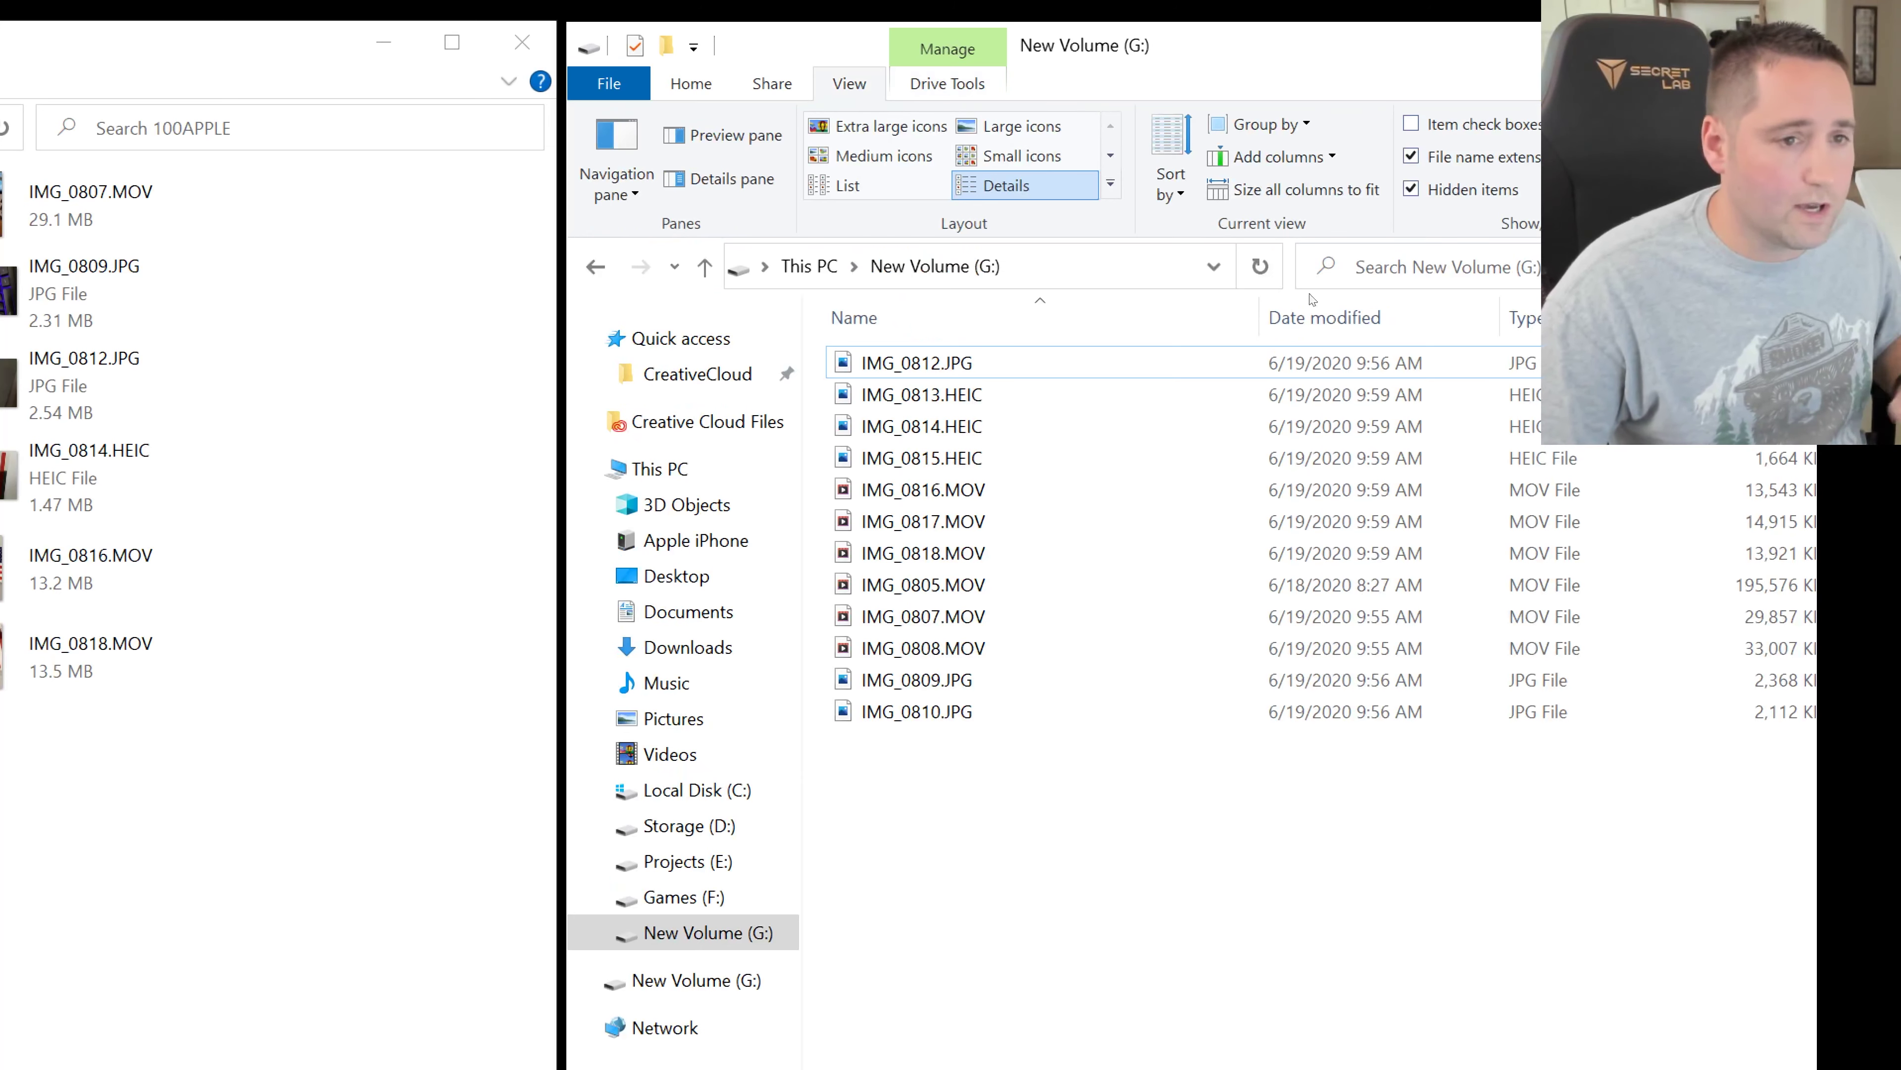
pyautogui.hotkey('alt', 'v')
pyautogui.press('y')
pyautogui.press('o')
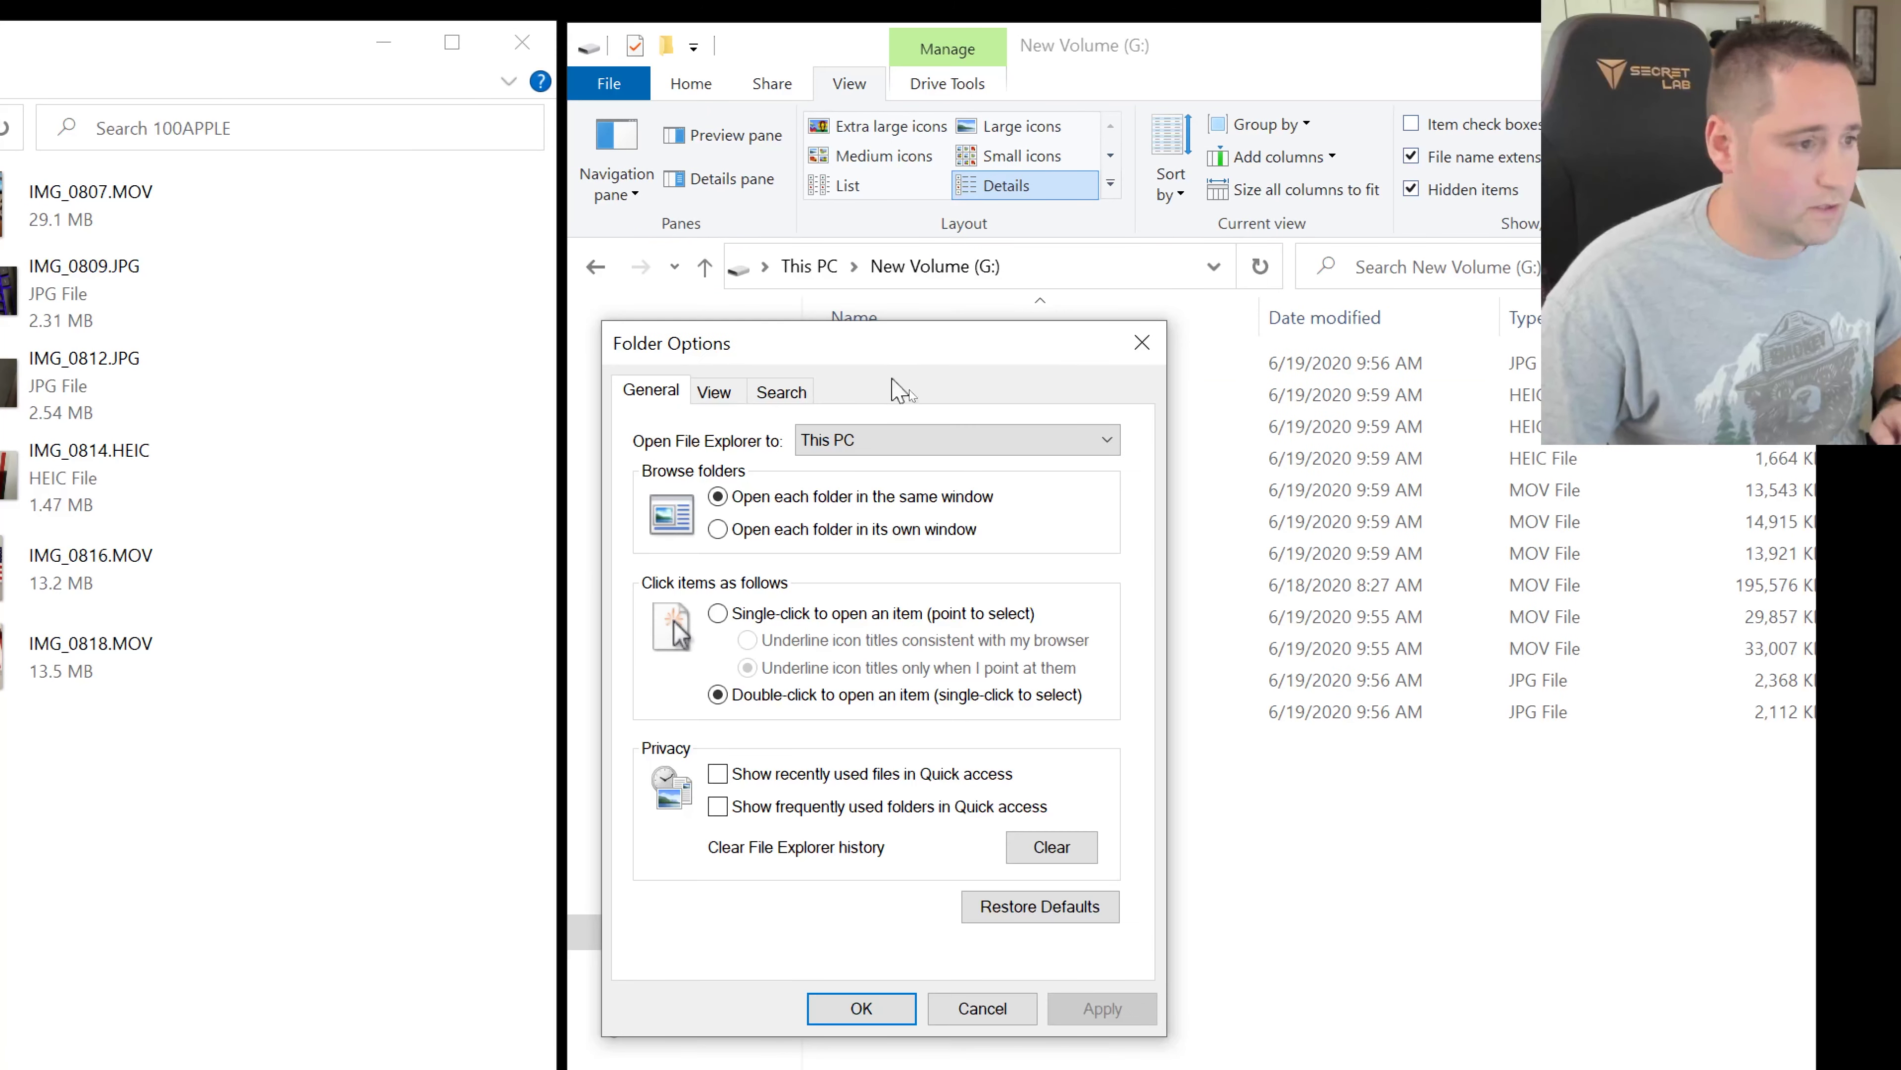
pyautogui.click(714, 392)
pyautogui.moveTo(860, 343); pyautogui.dragTo(755, 192)
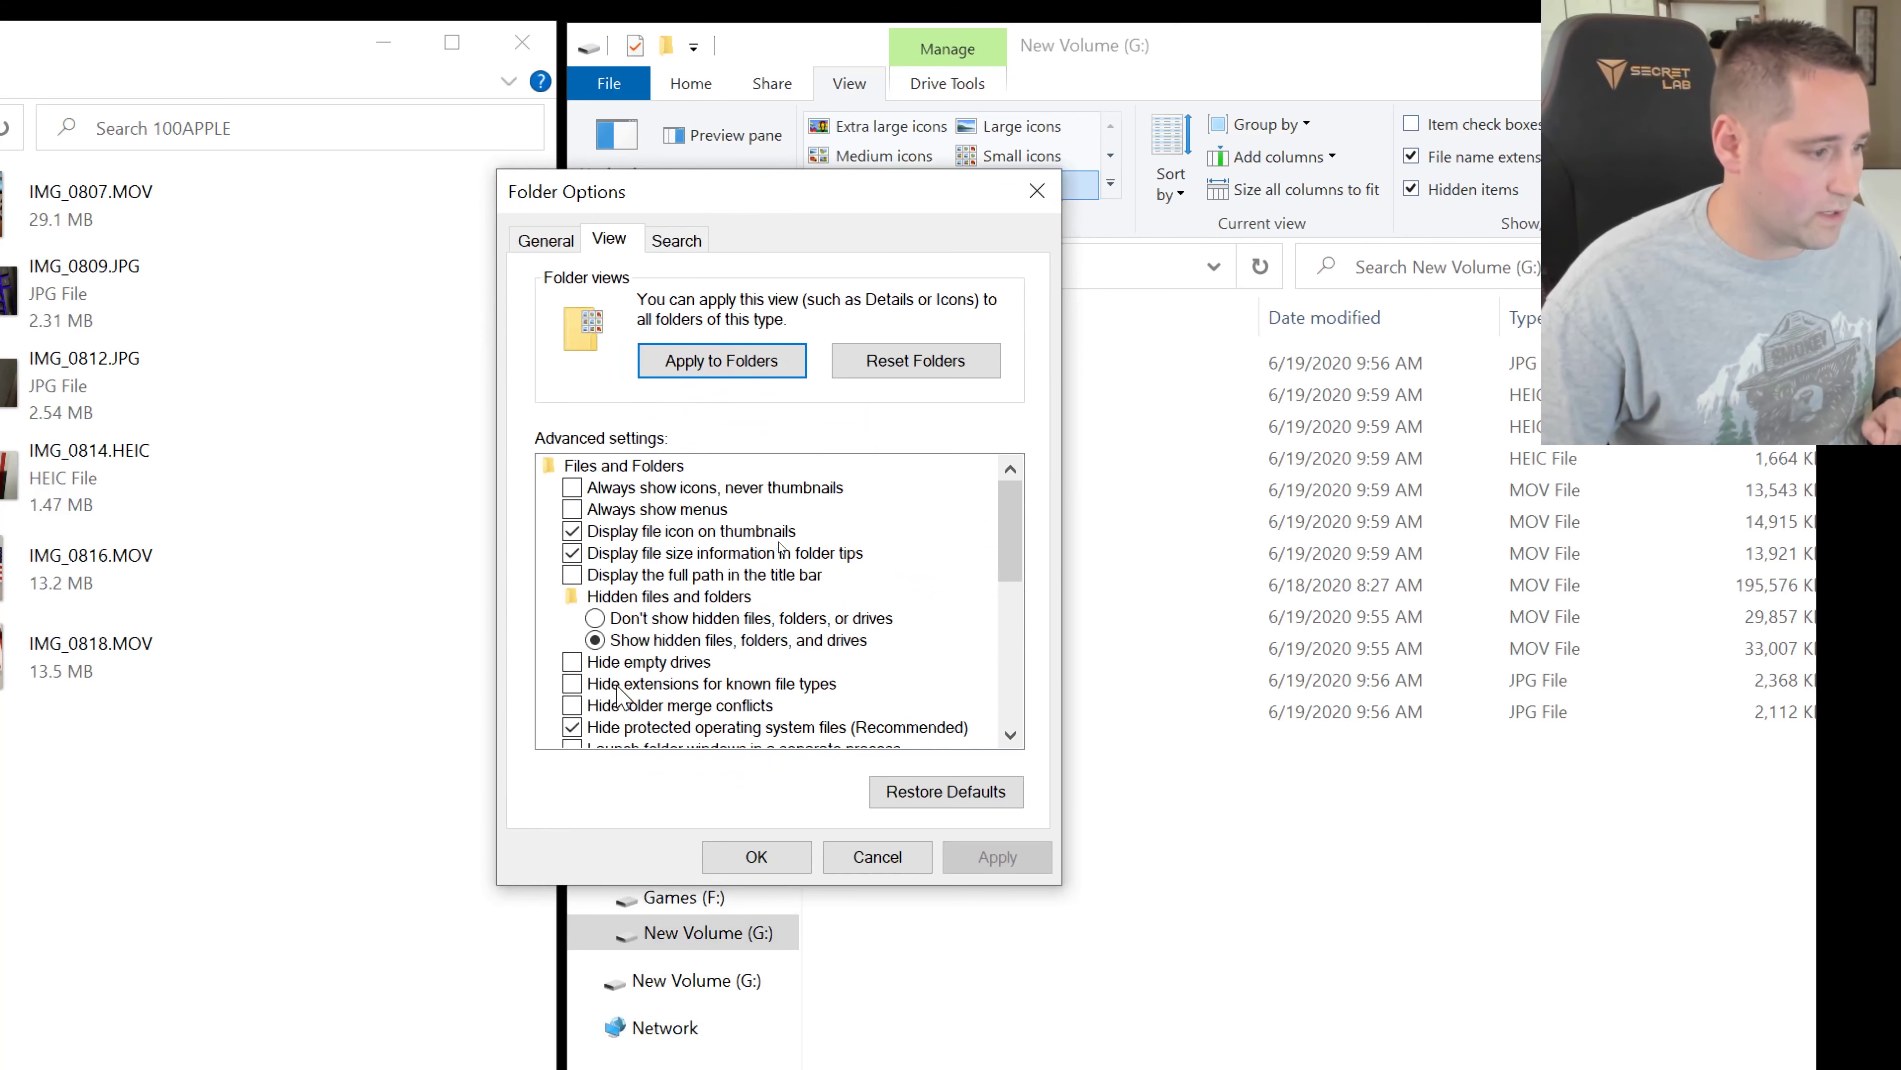
pyautogui.moveTo(829, 187); pyautogui.dragTo(488, 141)
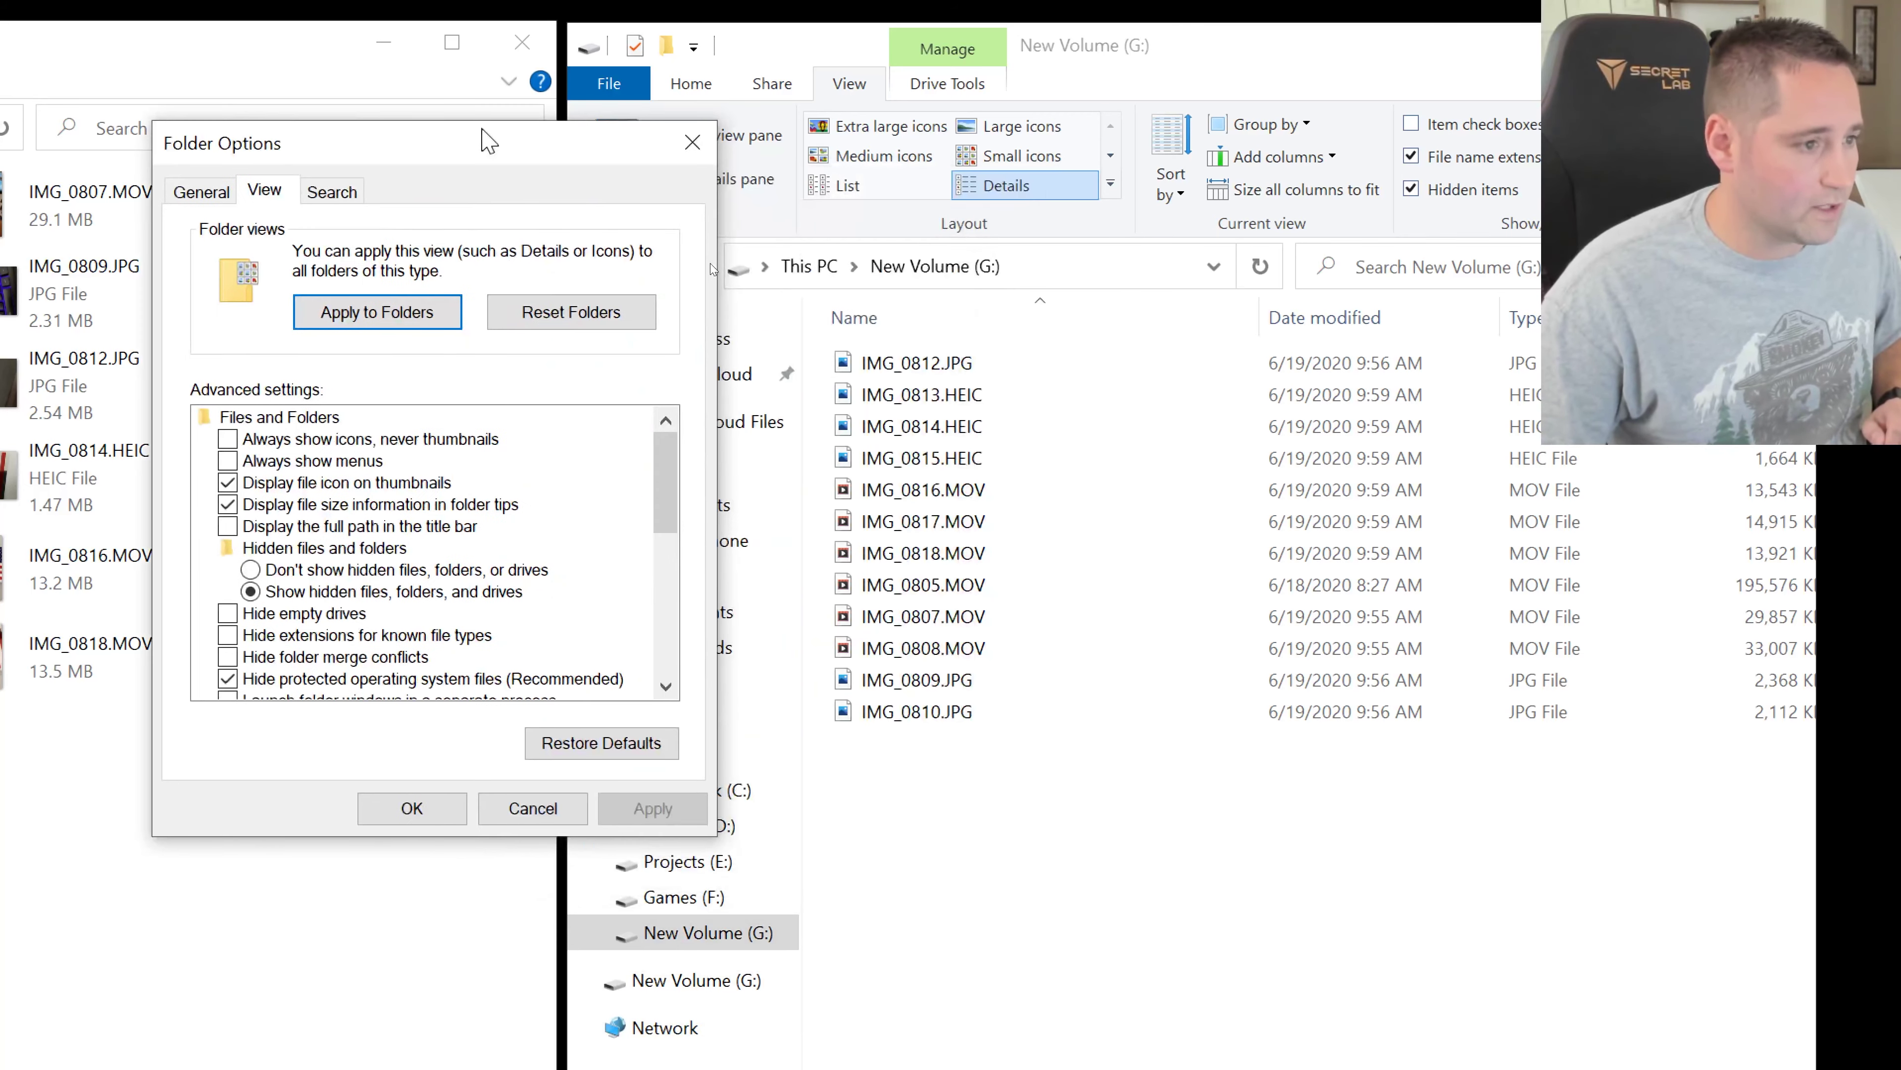
# Check then uncheck 'Hide extensions for known file types', applying each, so extensions like .MOV show
pyautogui.click(237, 638)
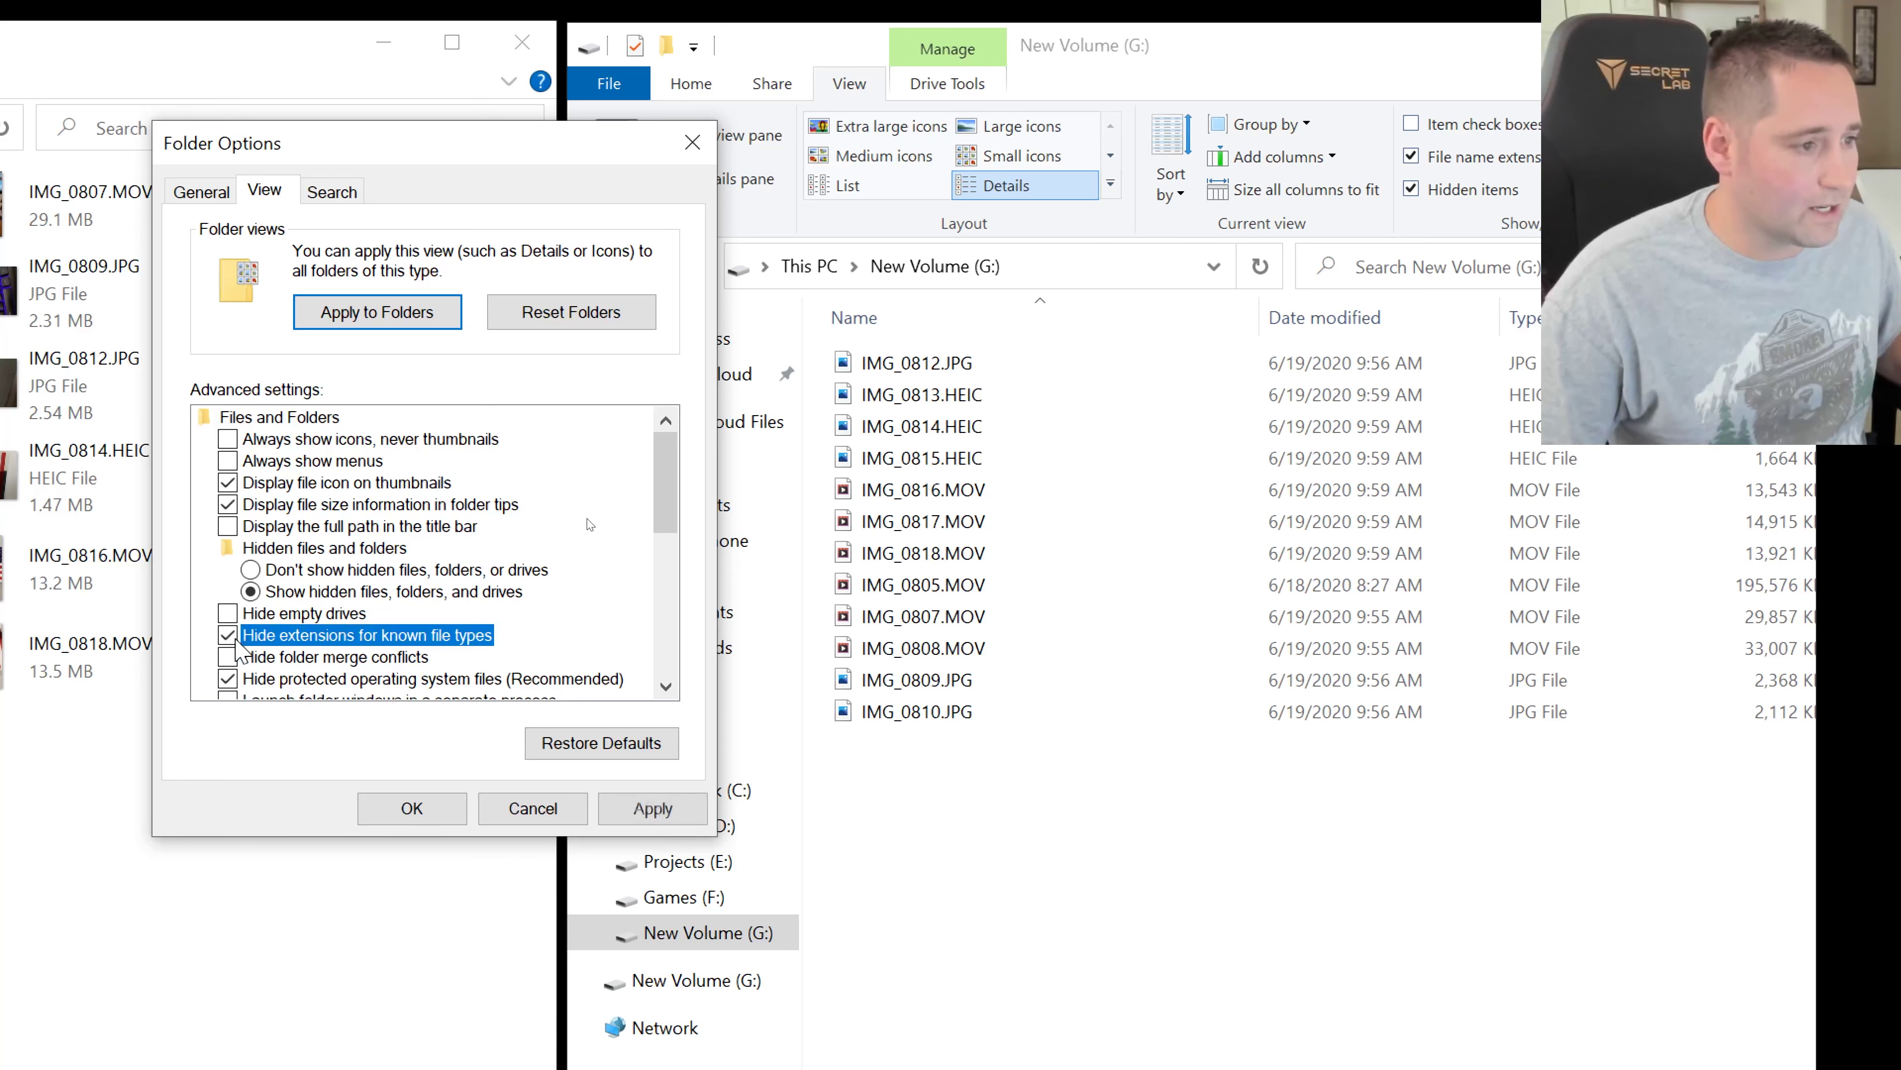
pyautogui.click(649, 809)
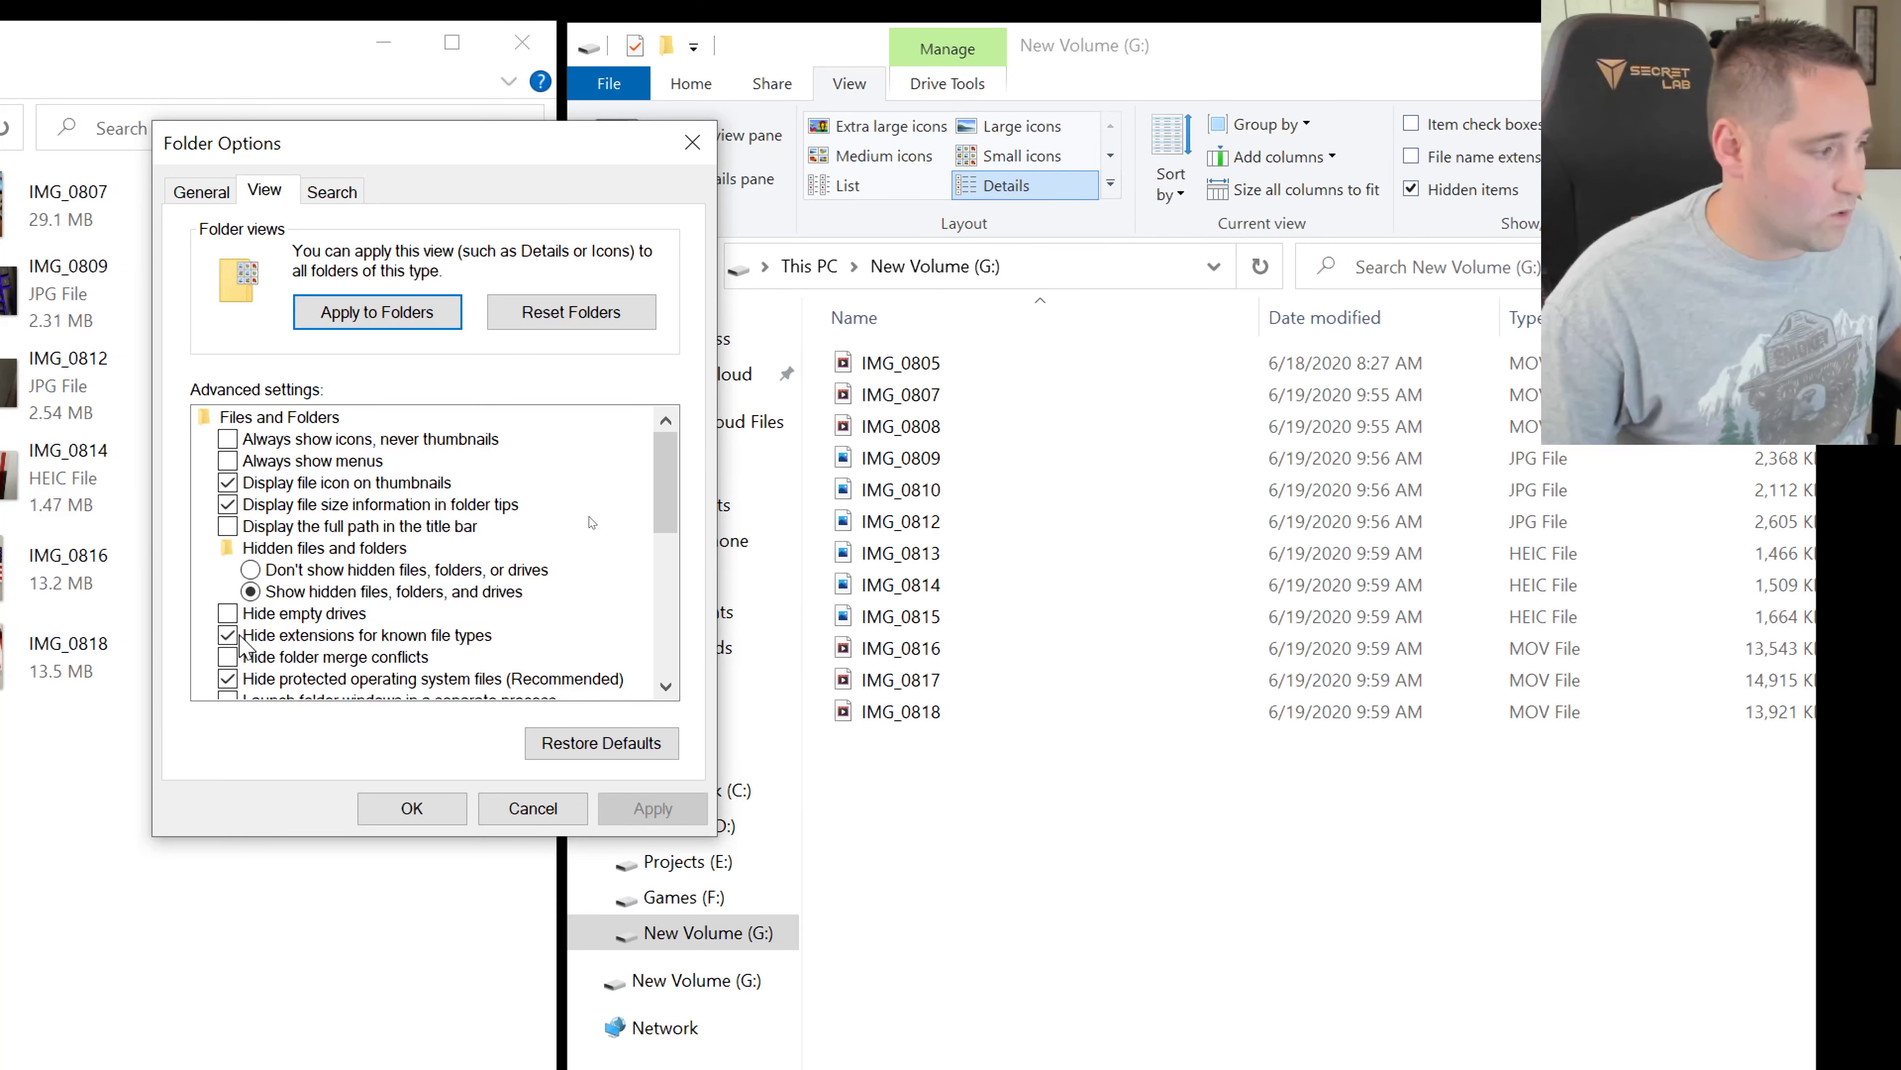
pyautogui.click(241, 636)
pyautogui.click(648, 809)
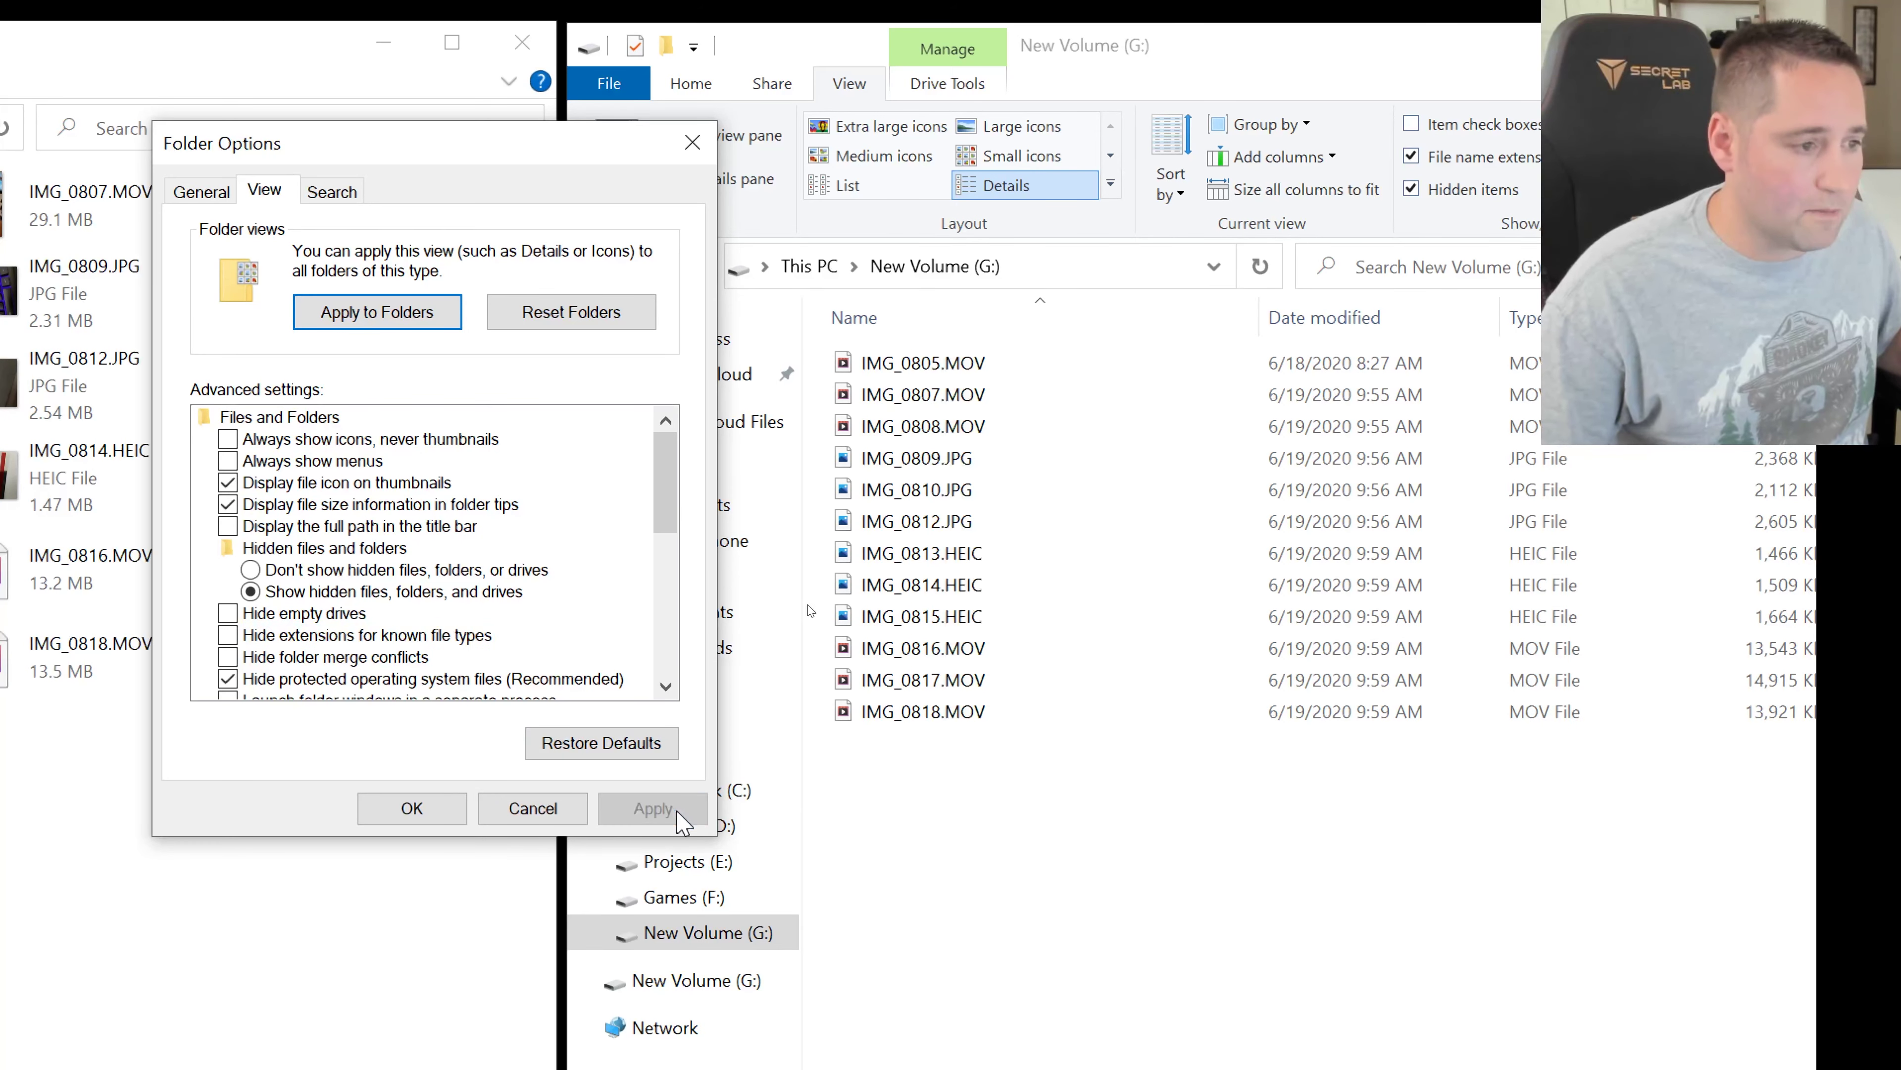
pyautogui.click(524, 818)
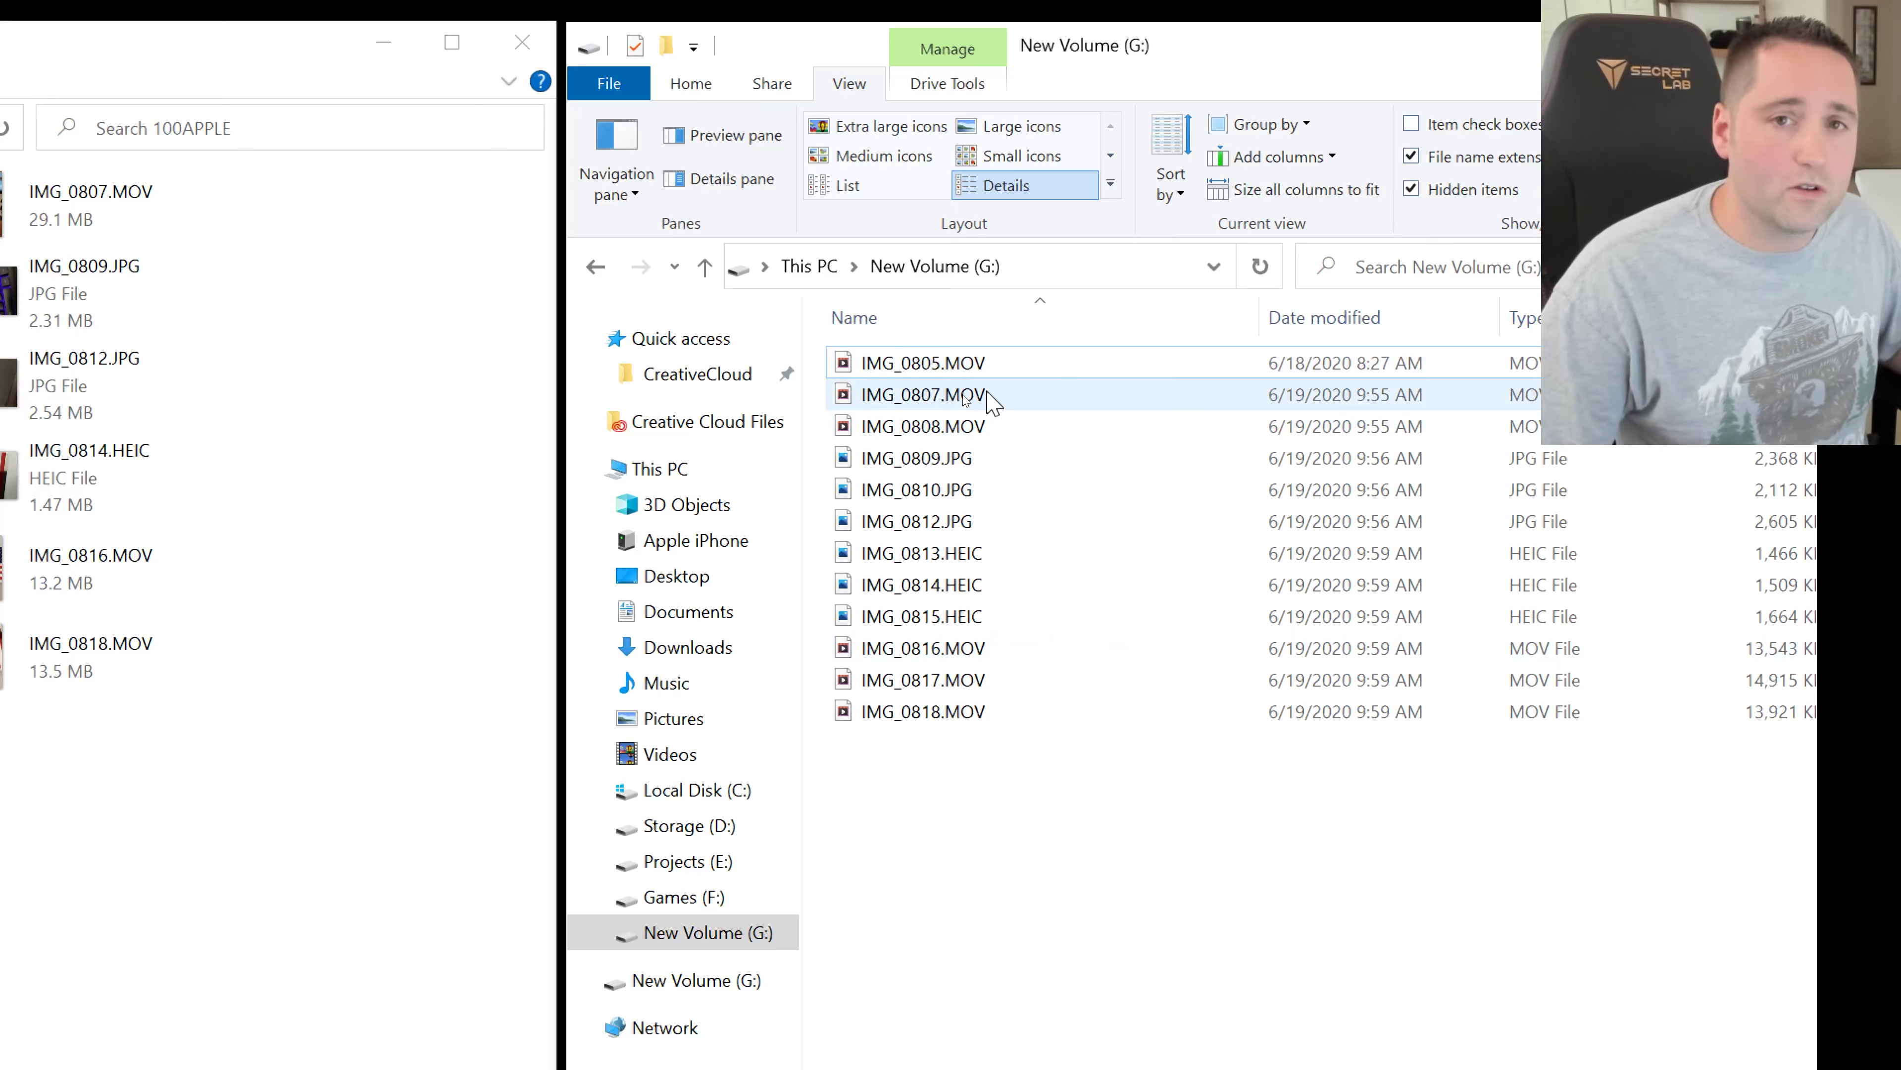
pyautogui.moveTo(994, 402)
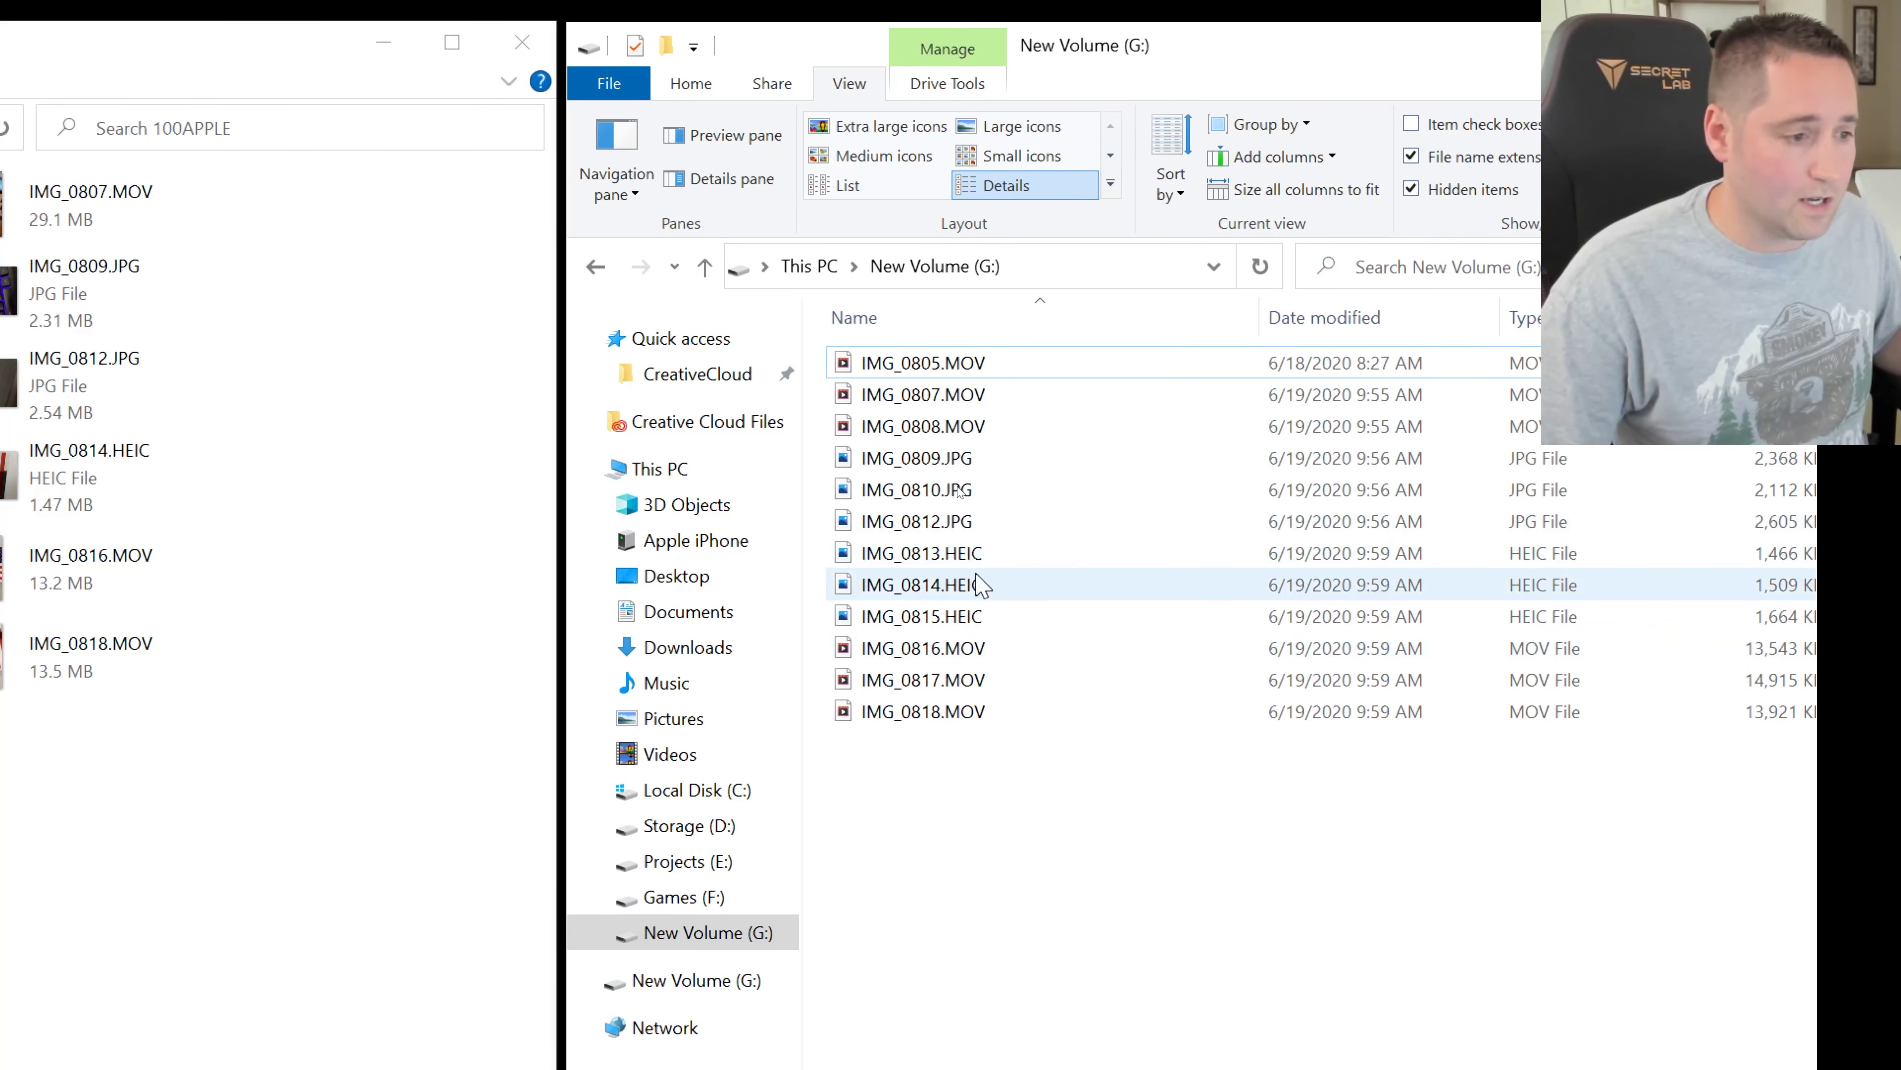
pyautogui.doubleClick(941, 553)
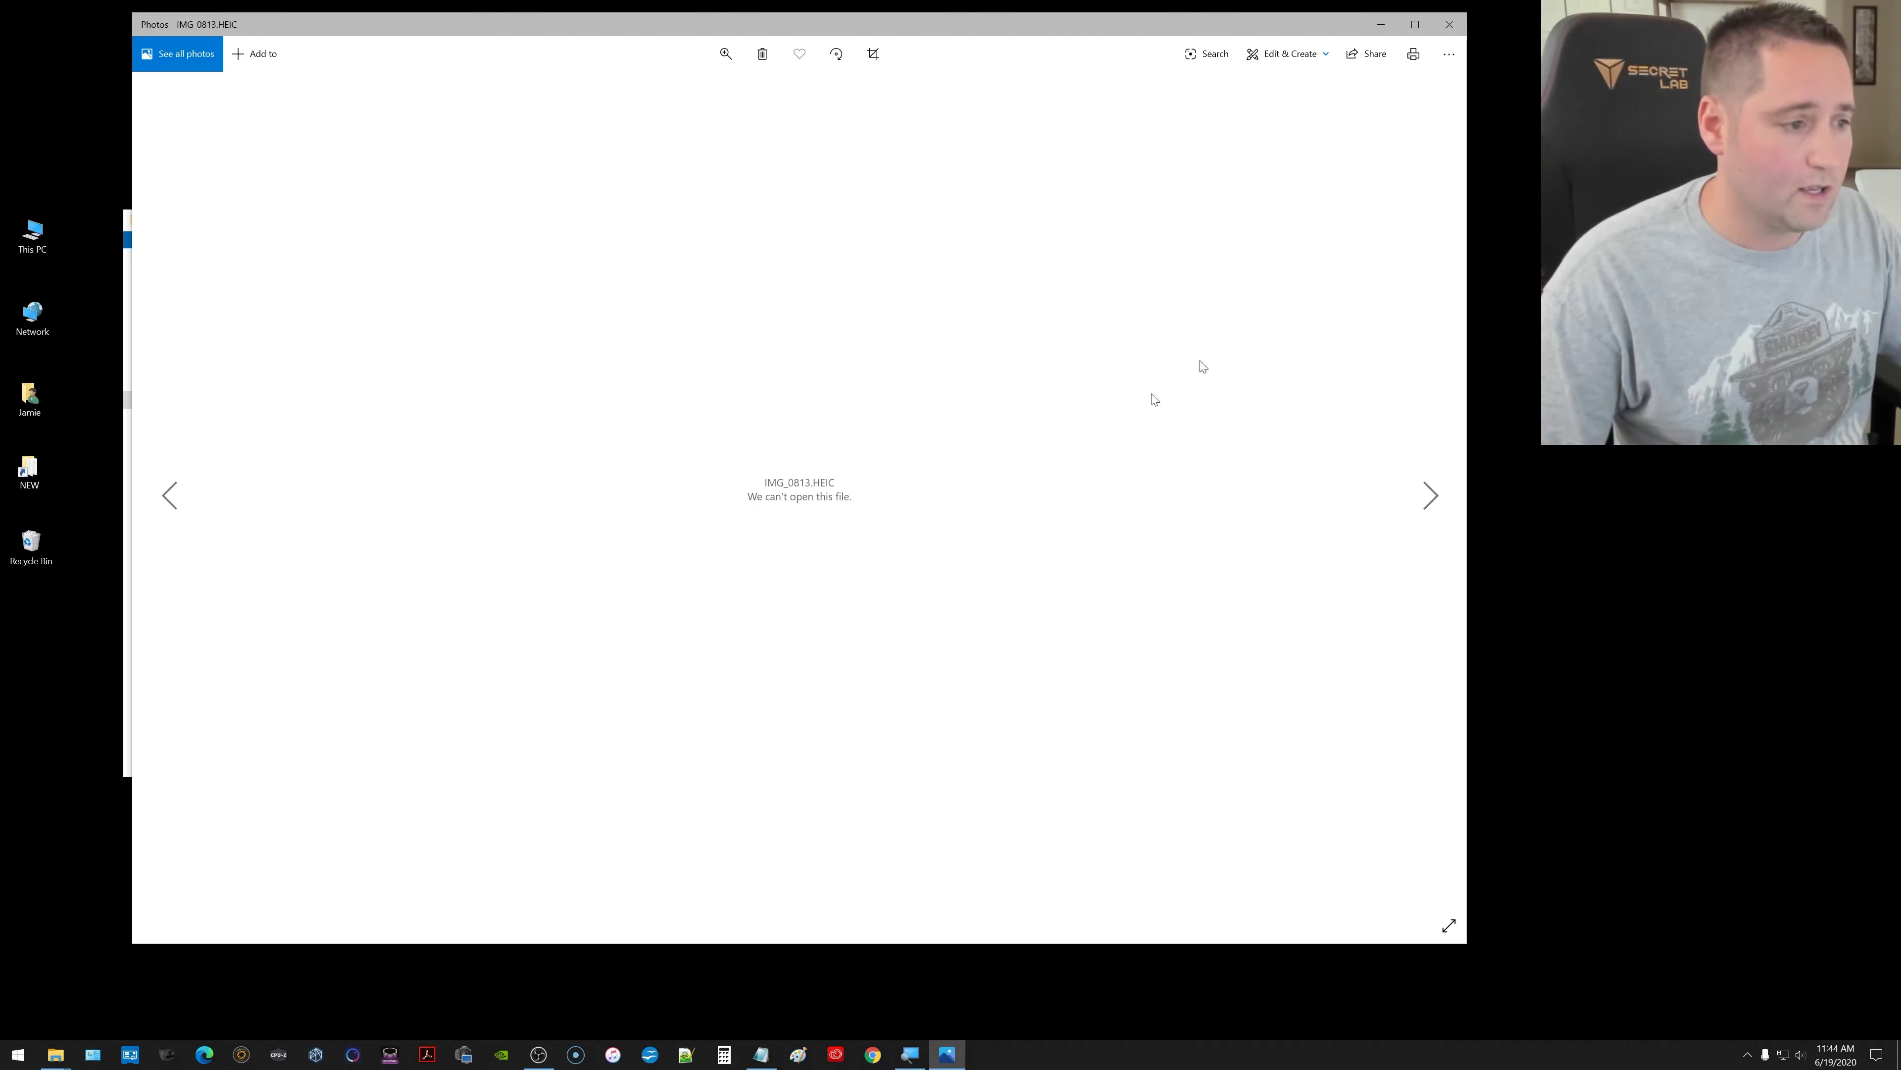
pyautogui.click(1449, 24)
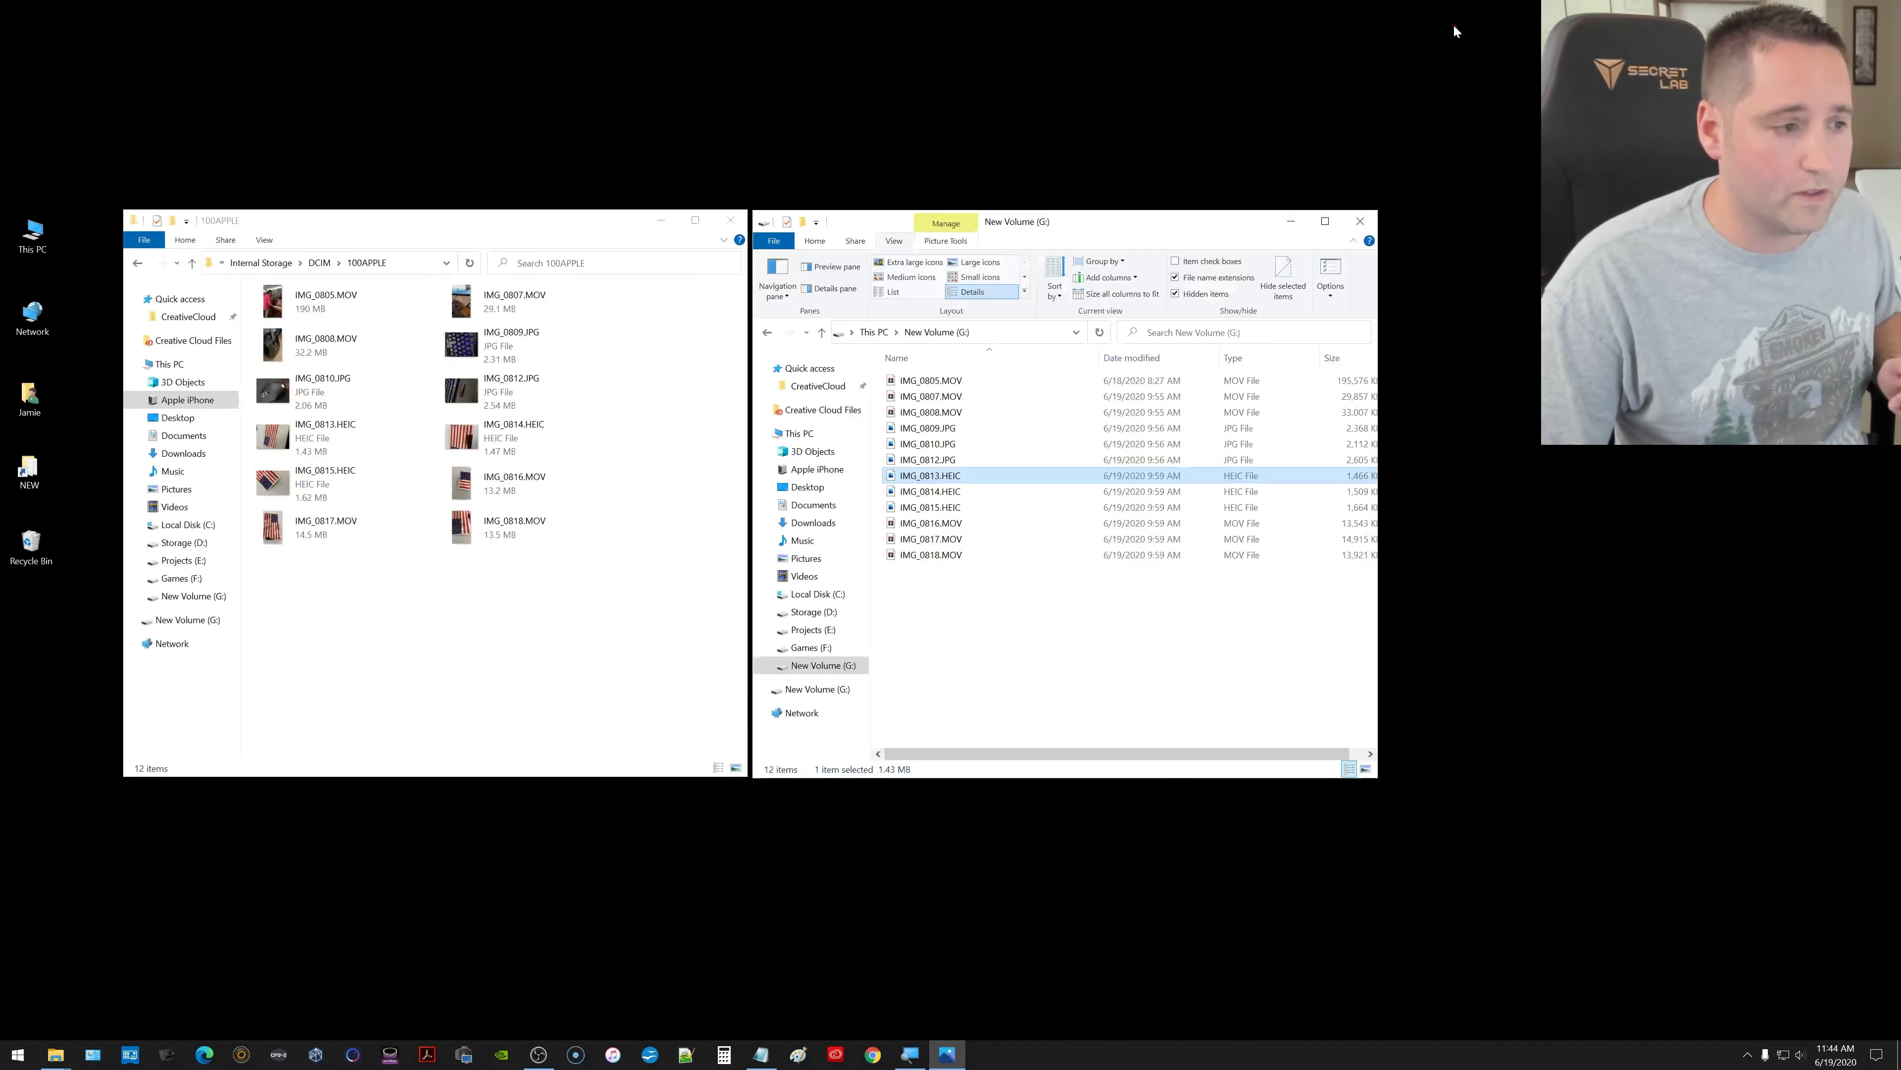
pyautogui.doubleClick(947, 525)
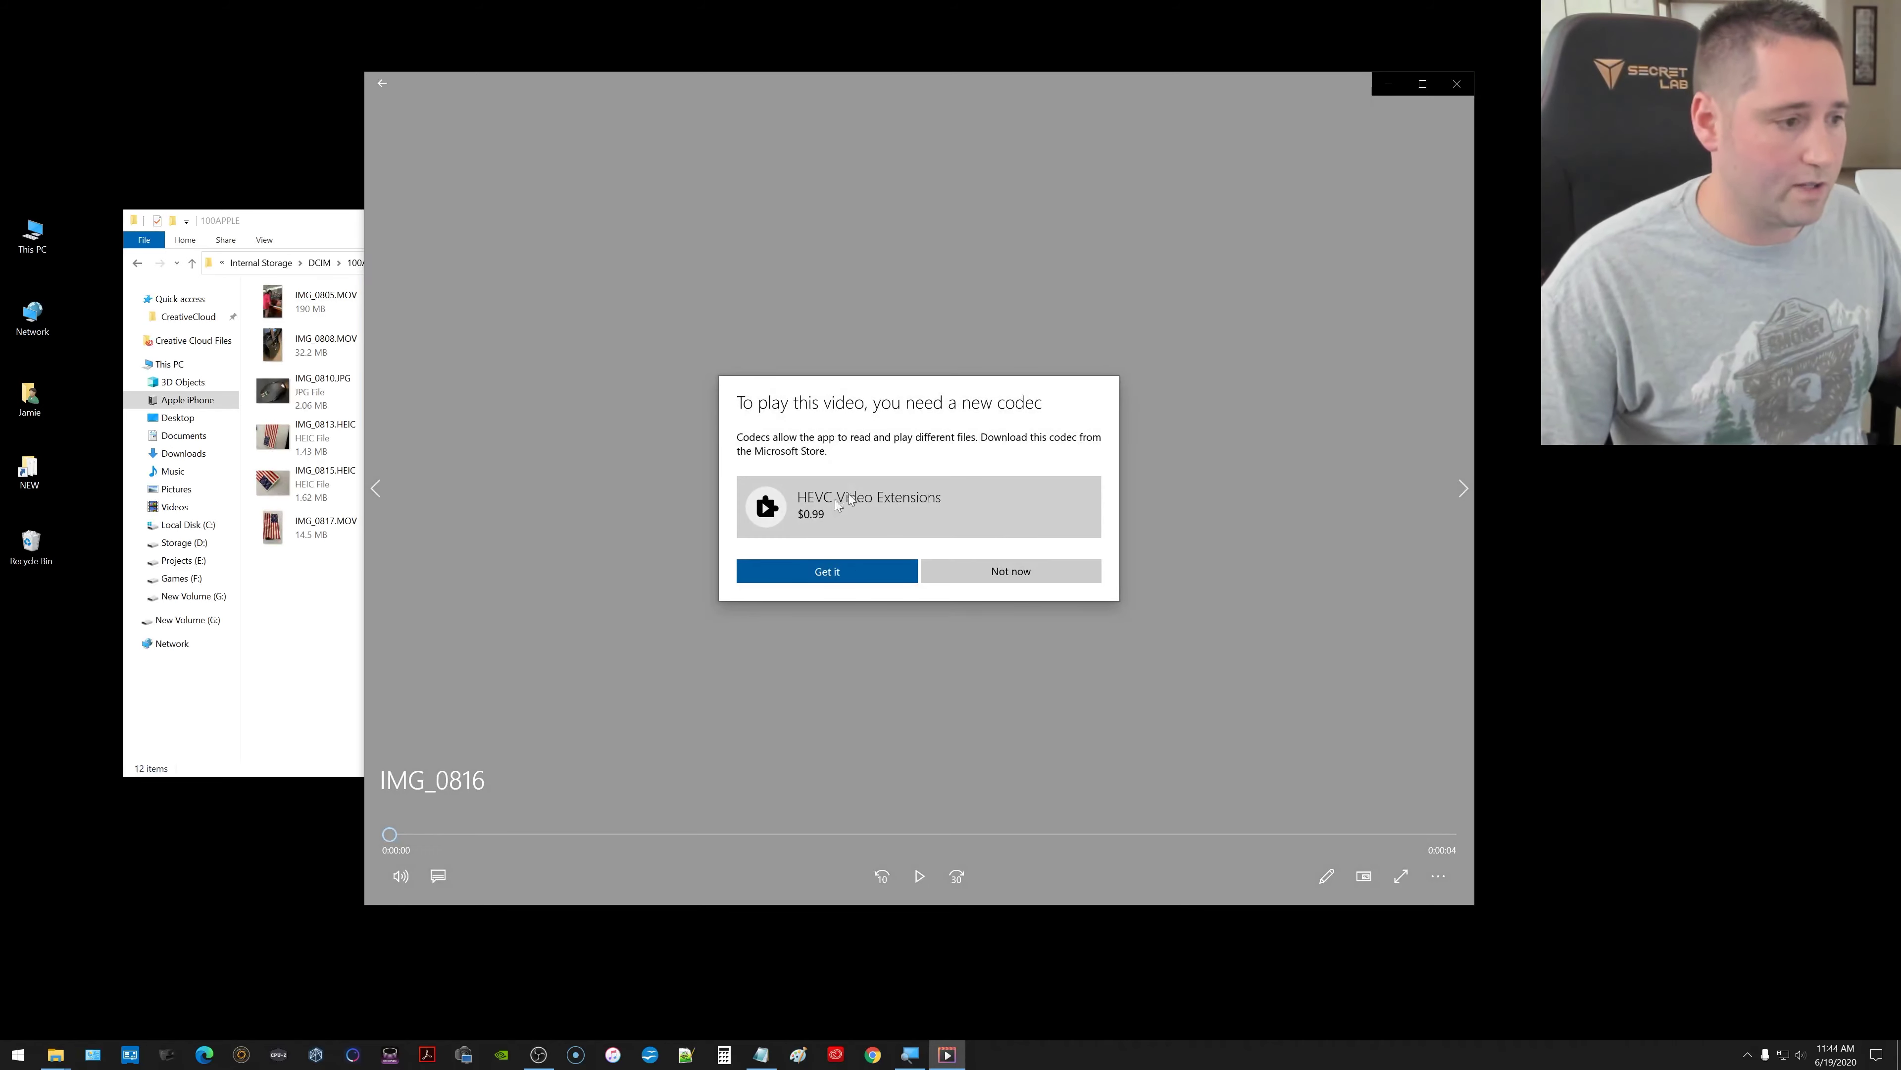
pyautogui.click(1457, 88)
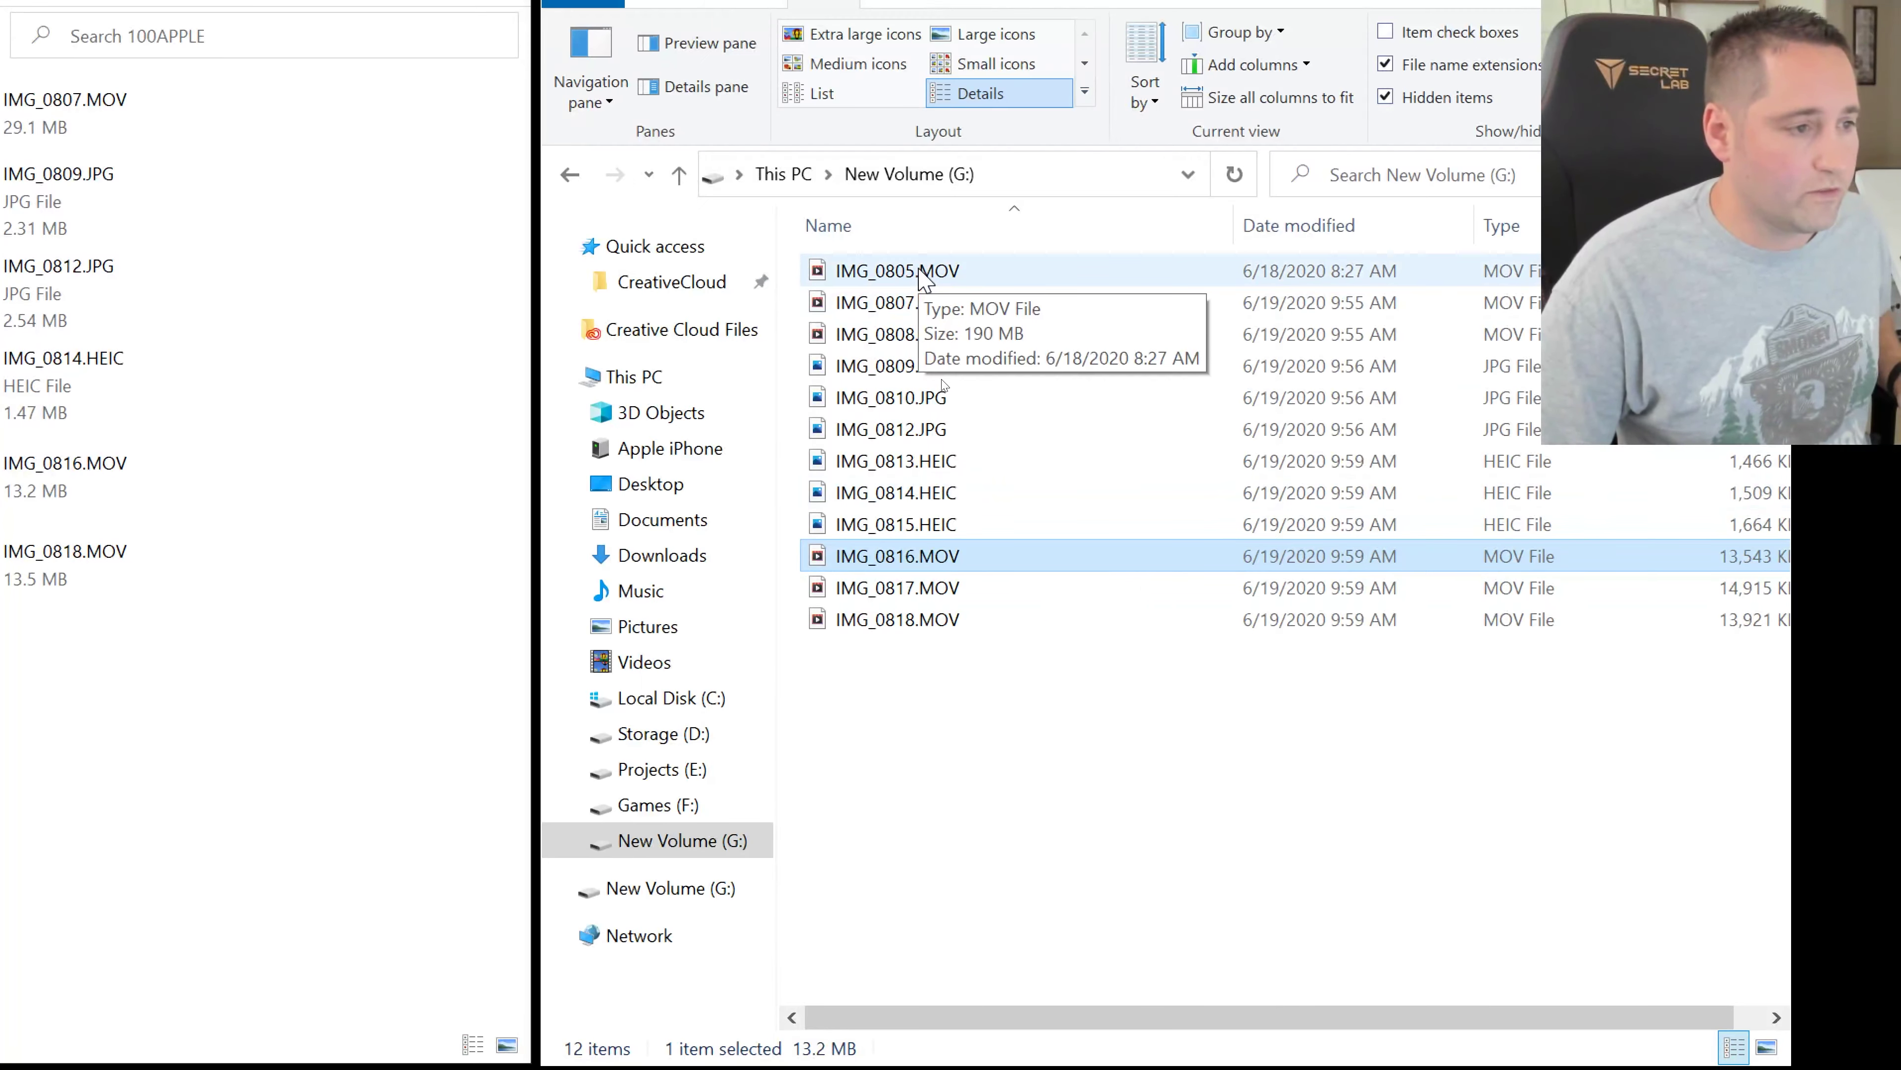
pyautogui.click(922, 278)
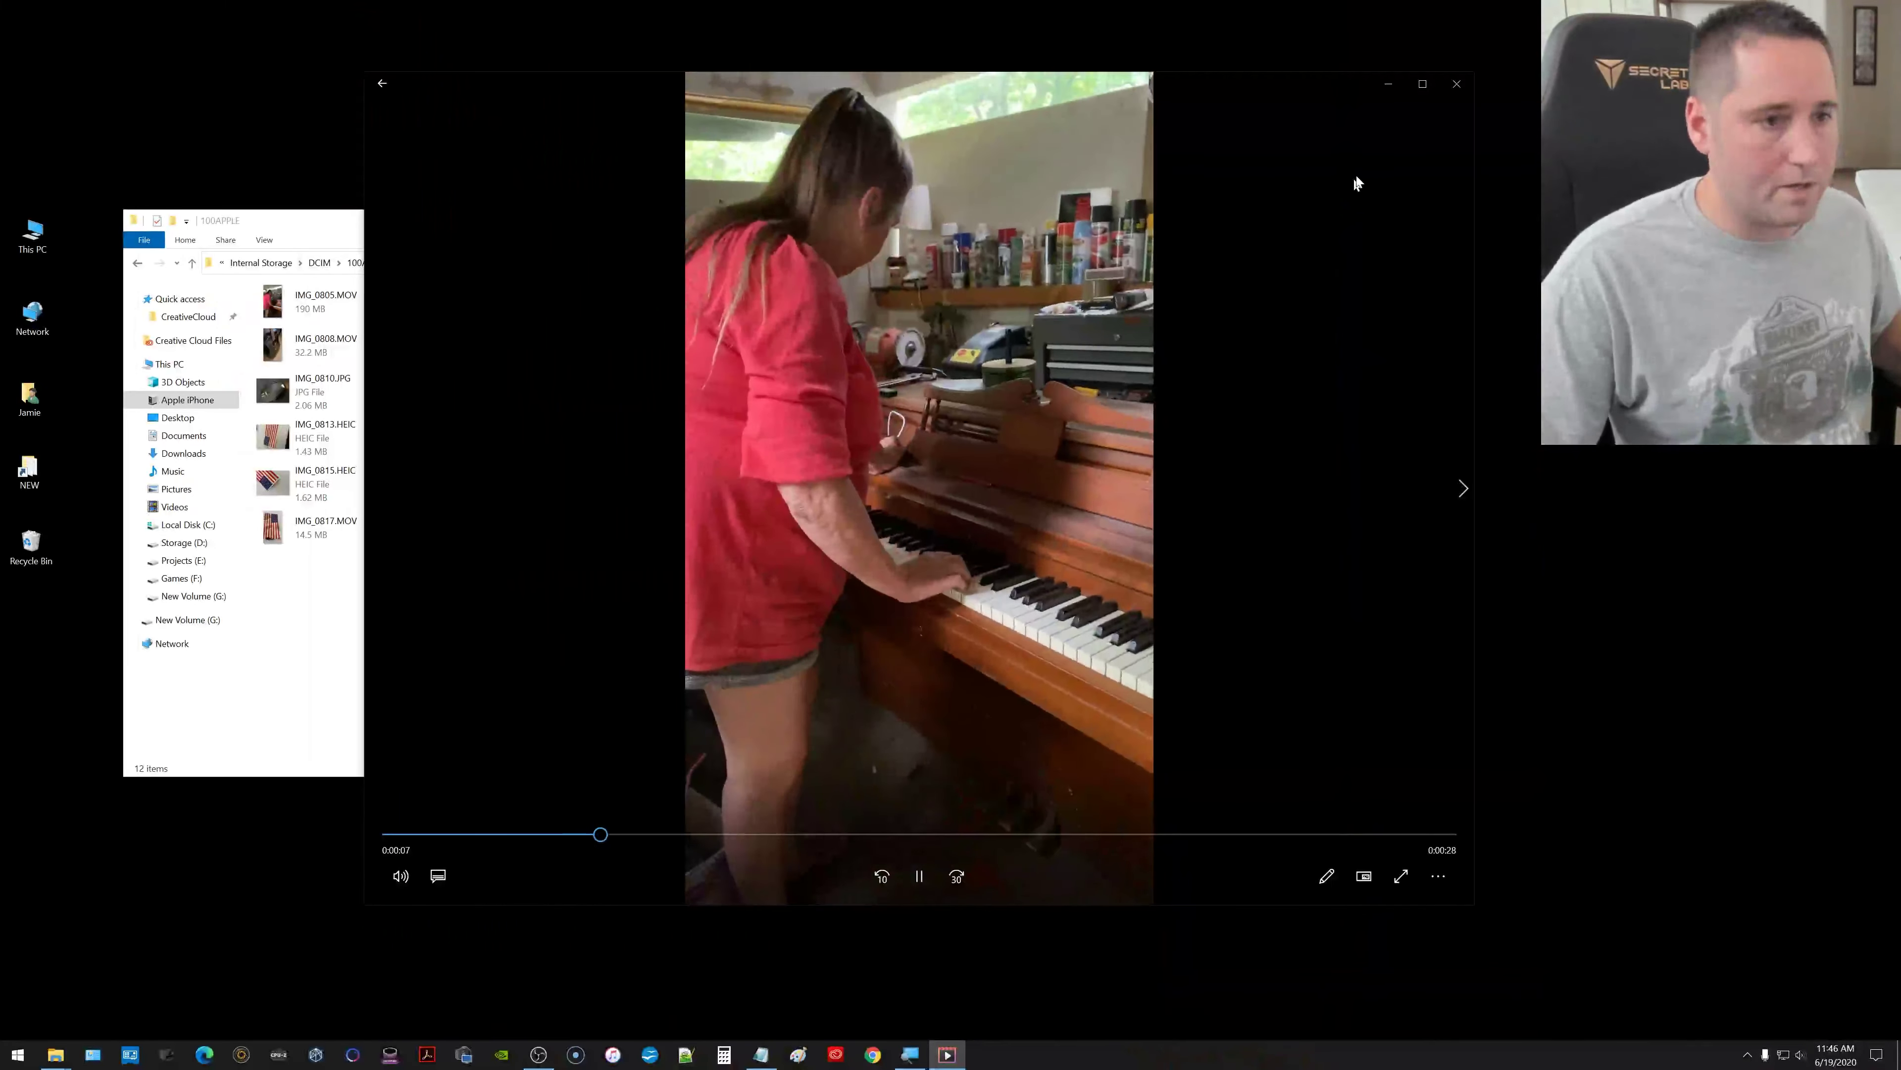
pyautogui.click(1456, 85)
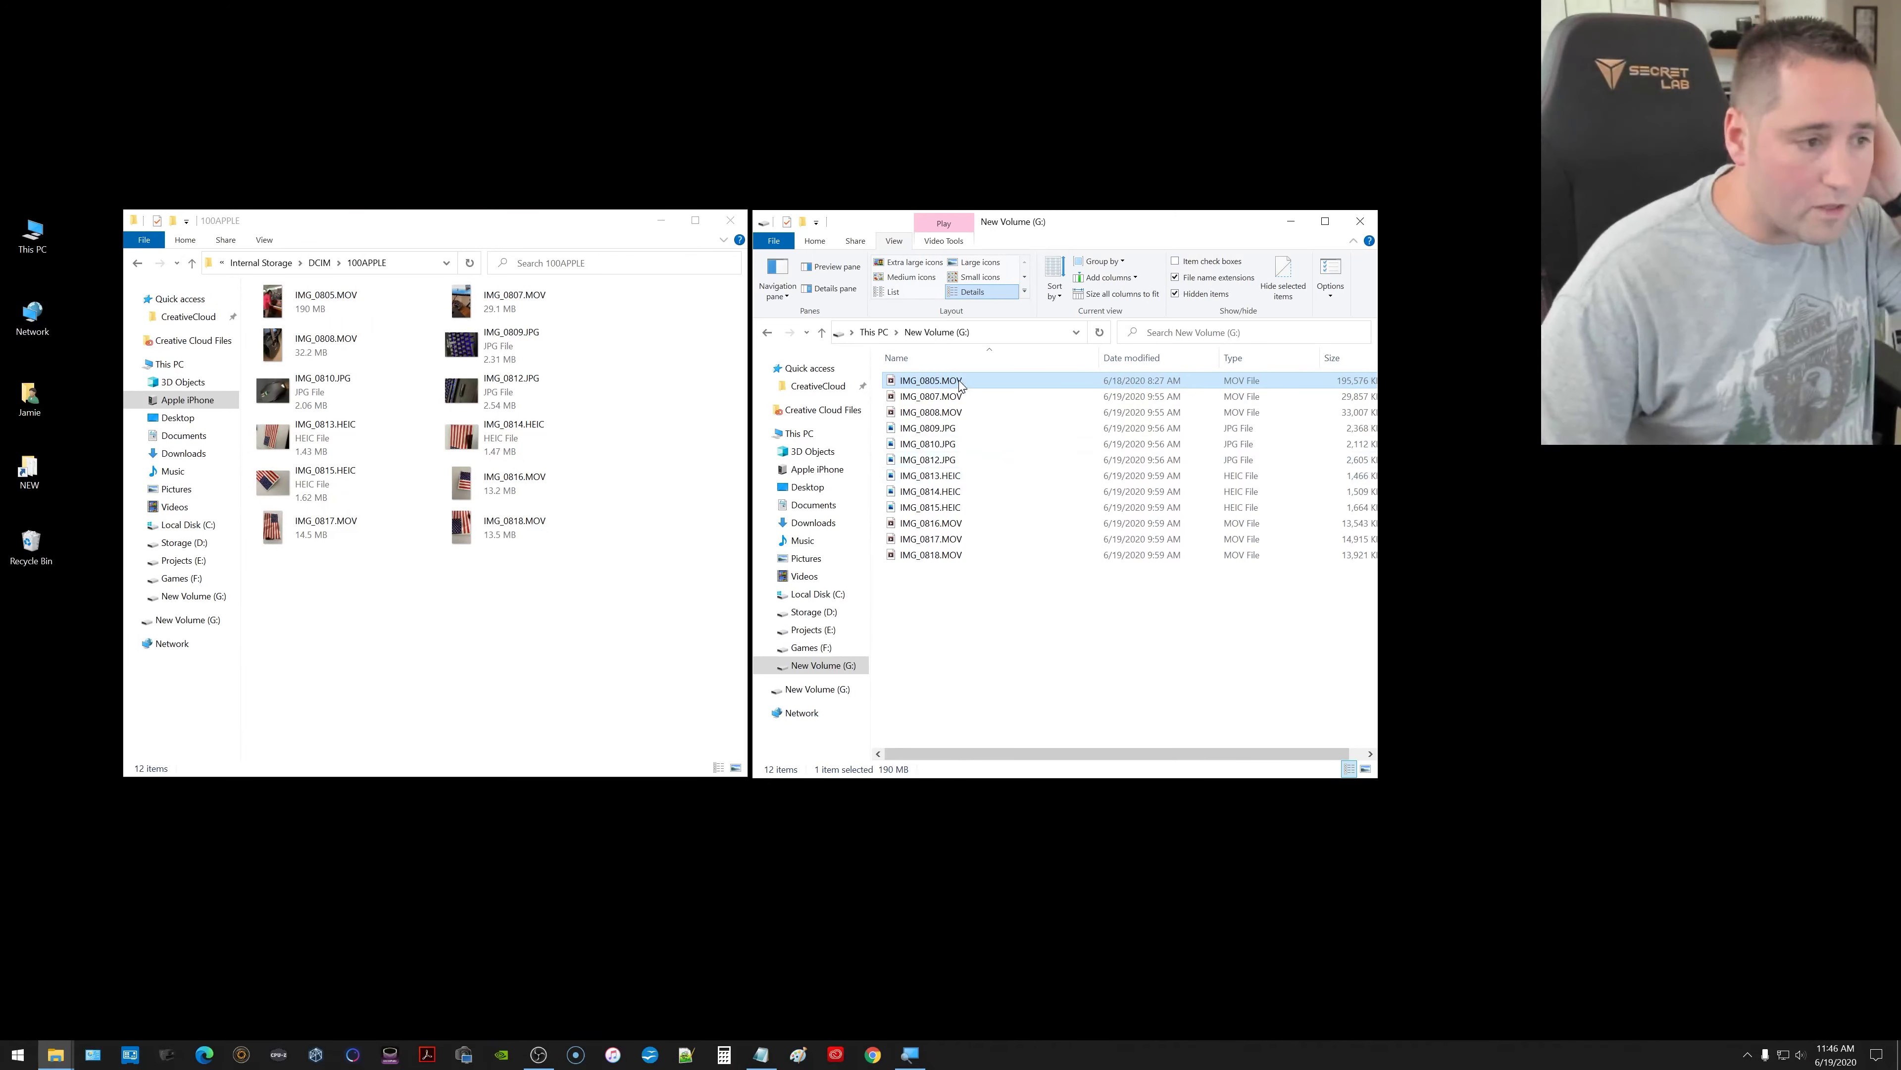
pyautogui.doubleClick(957, 523)
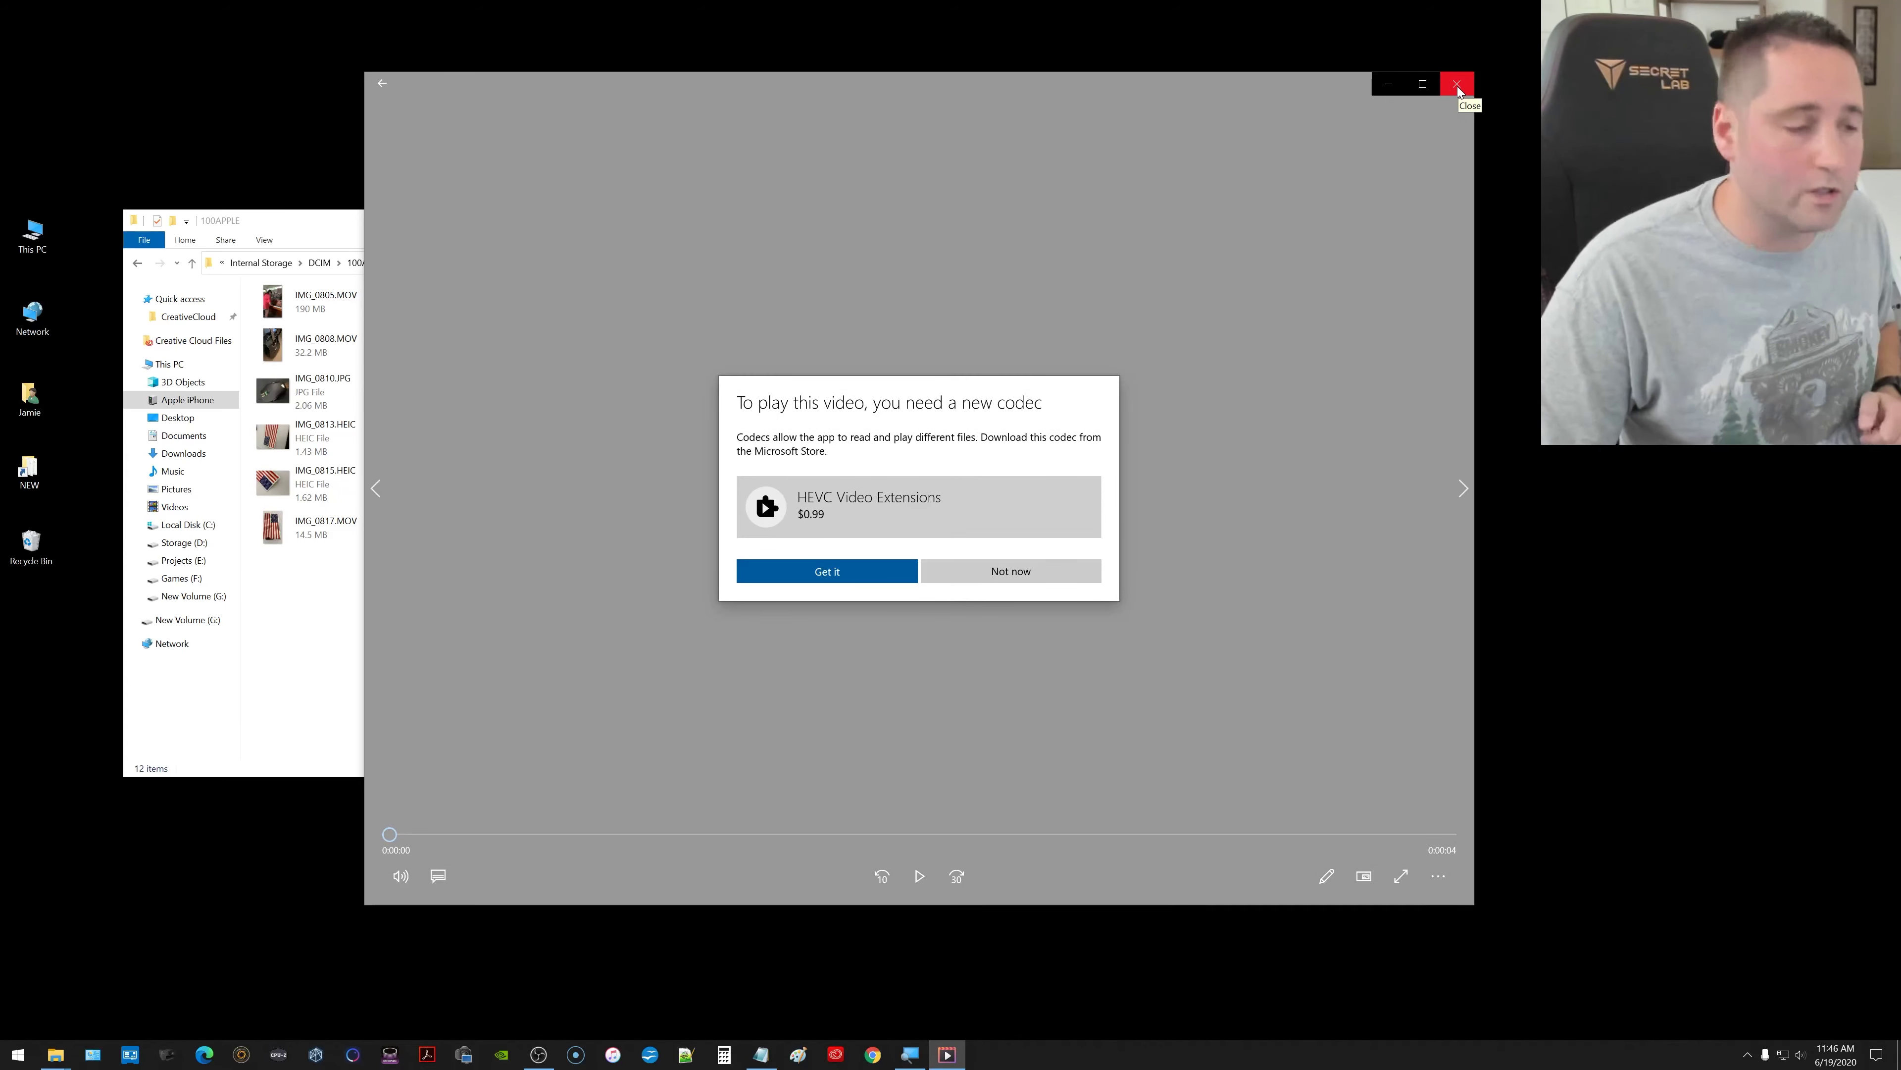
pyautogui.click(1457, 88)
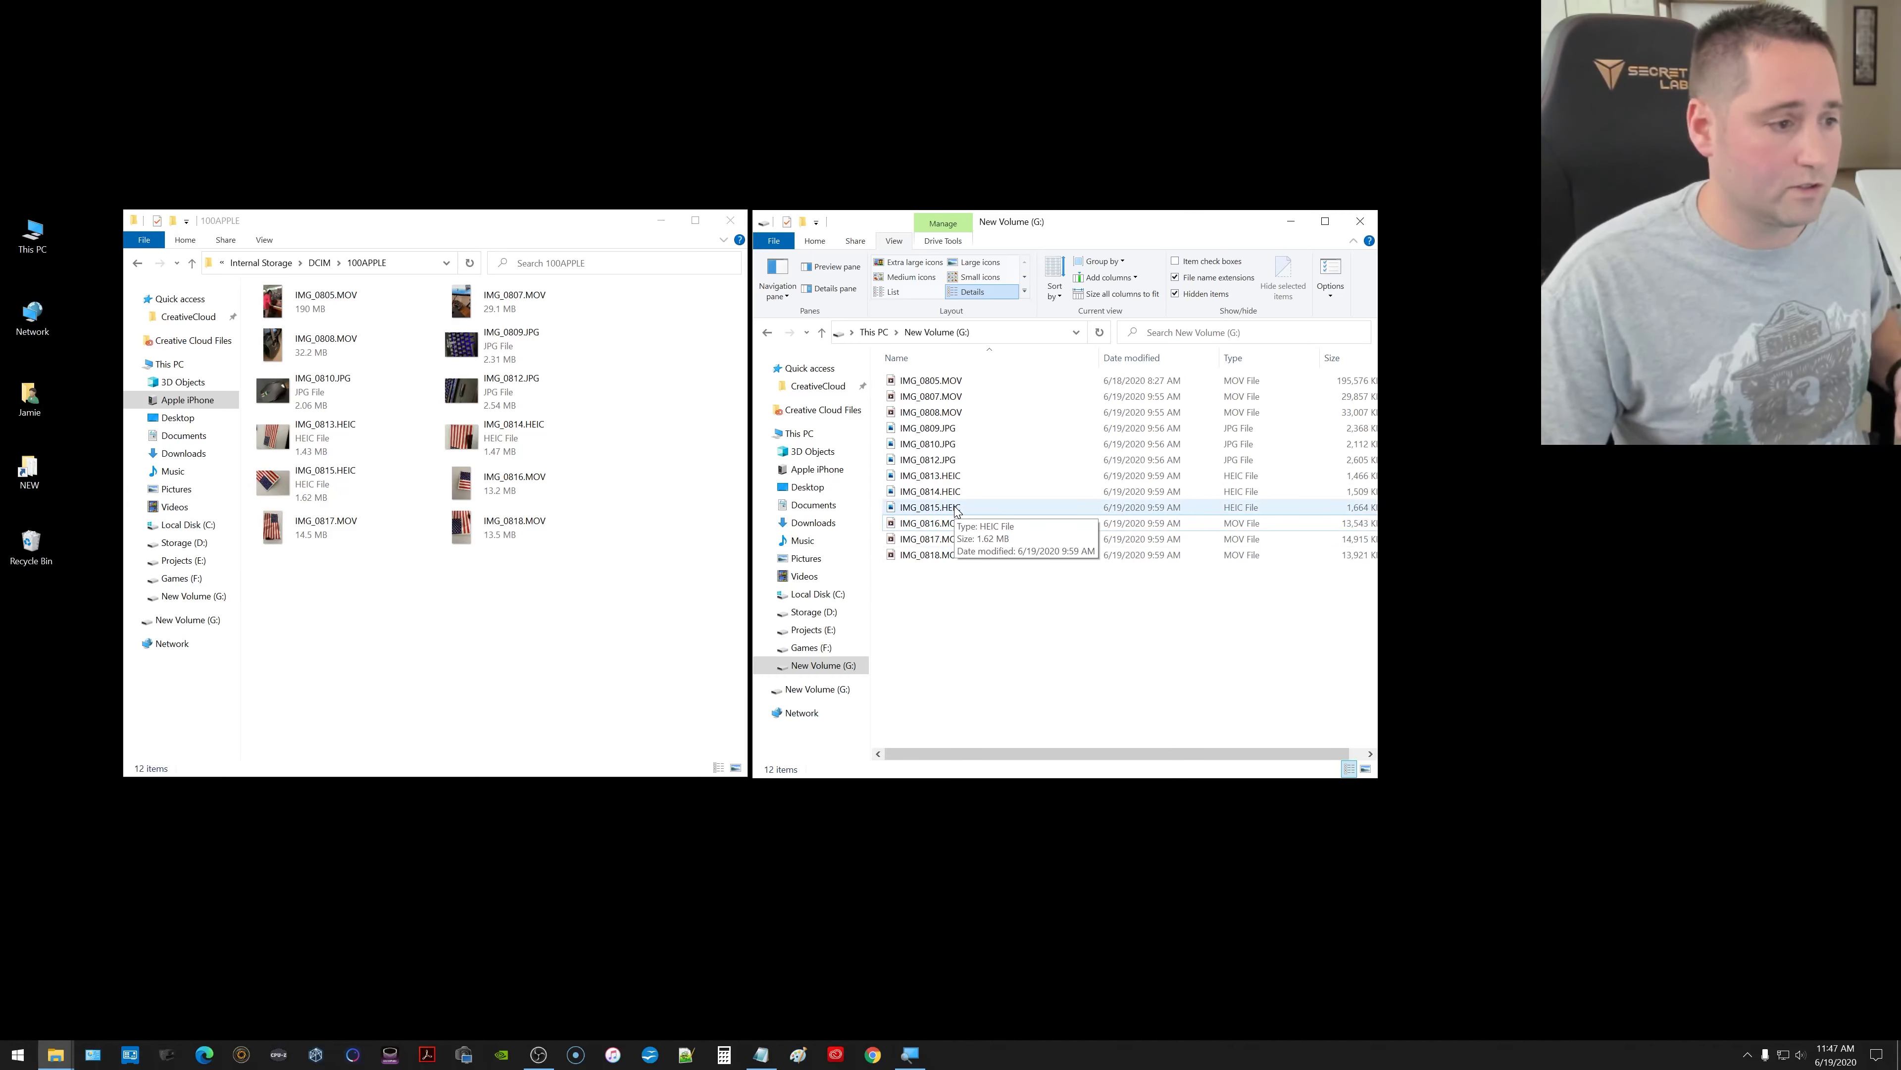
pyautogui.hscroll(1, 1123, 487)
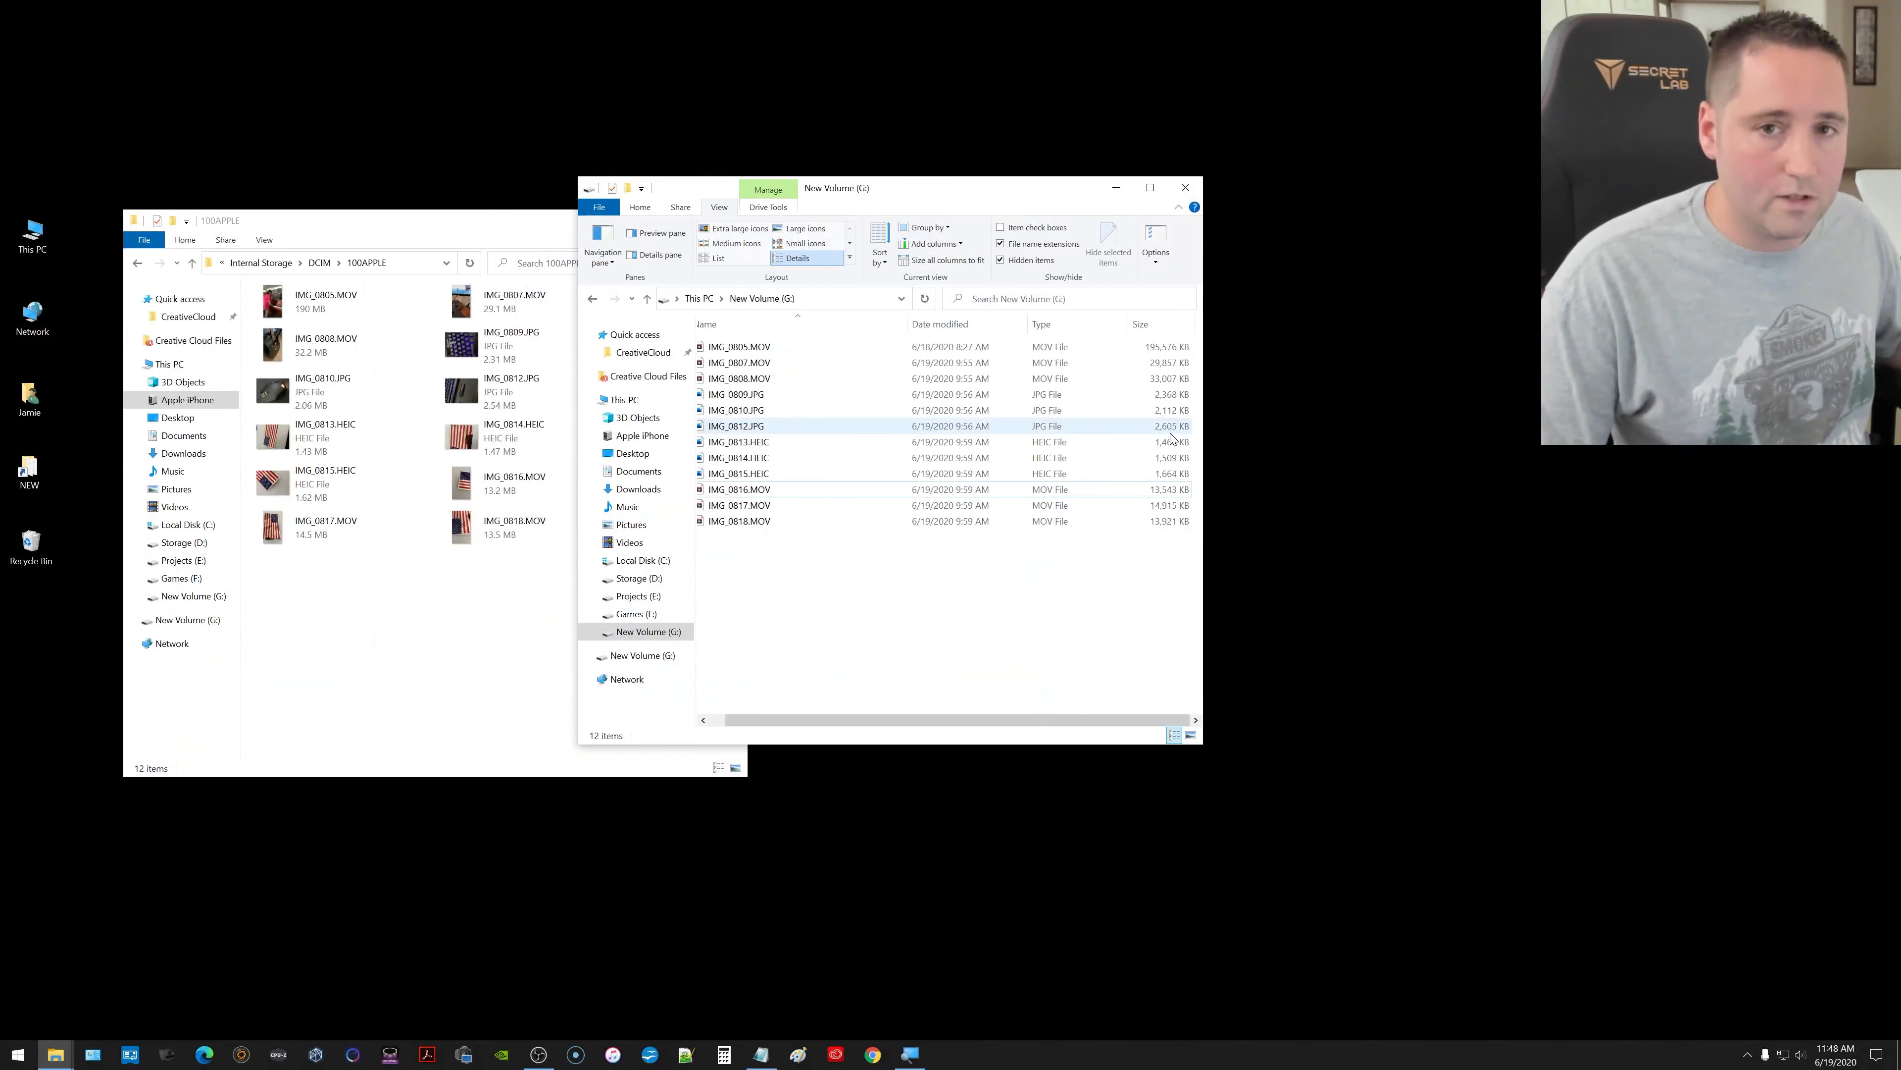
pyautogui.moveTo(994, 204); pyautogui.dragTo(1178, 240)
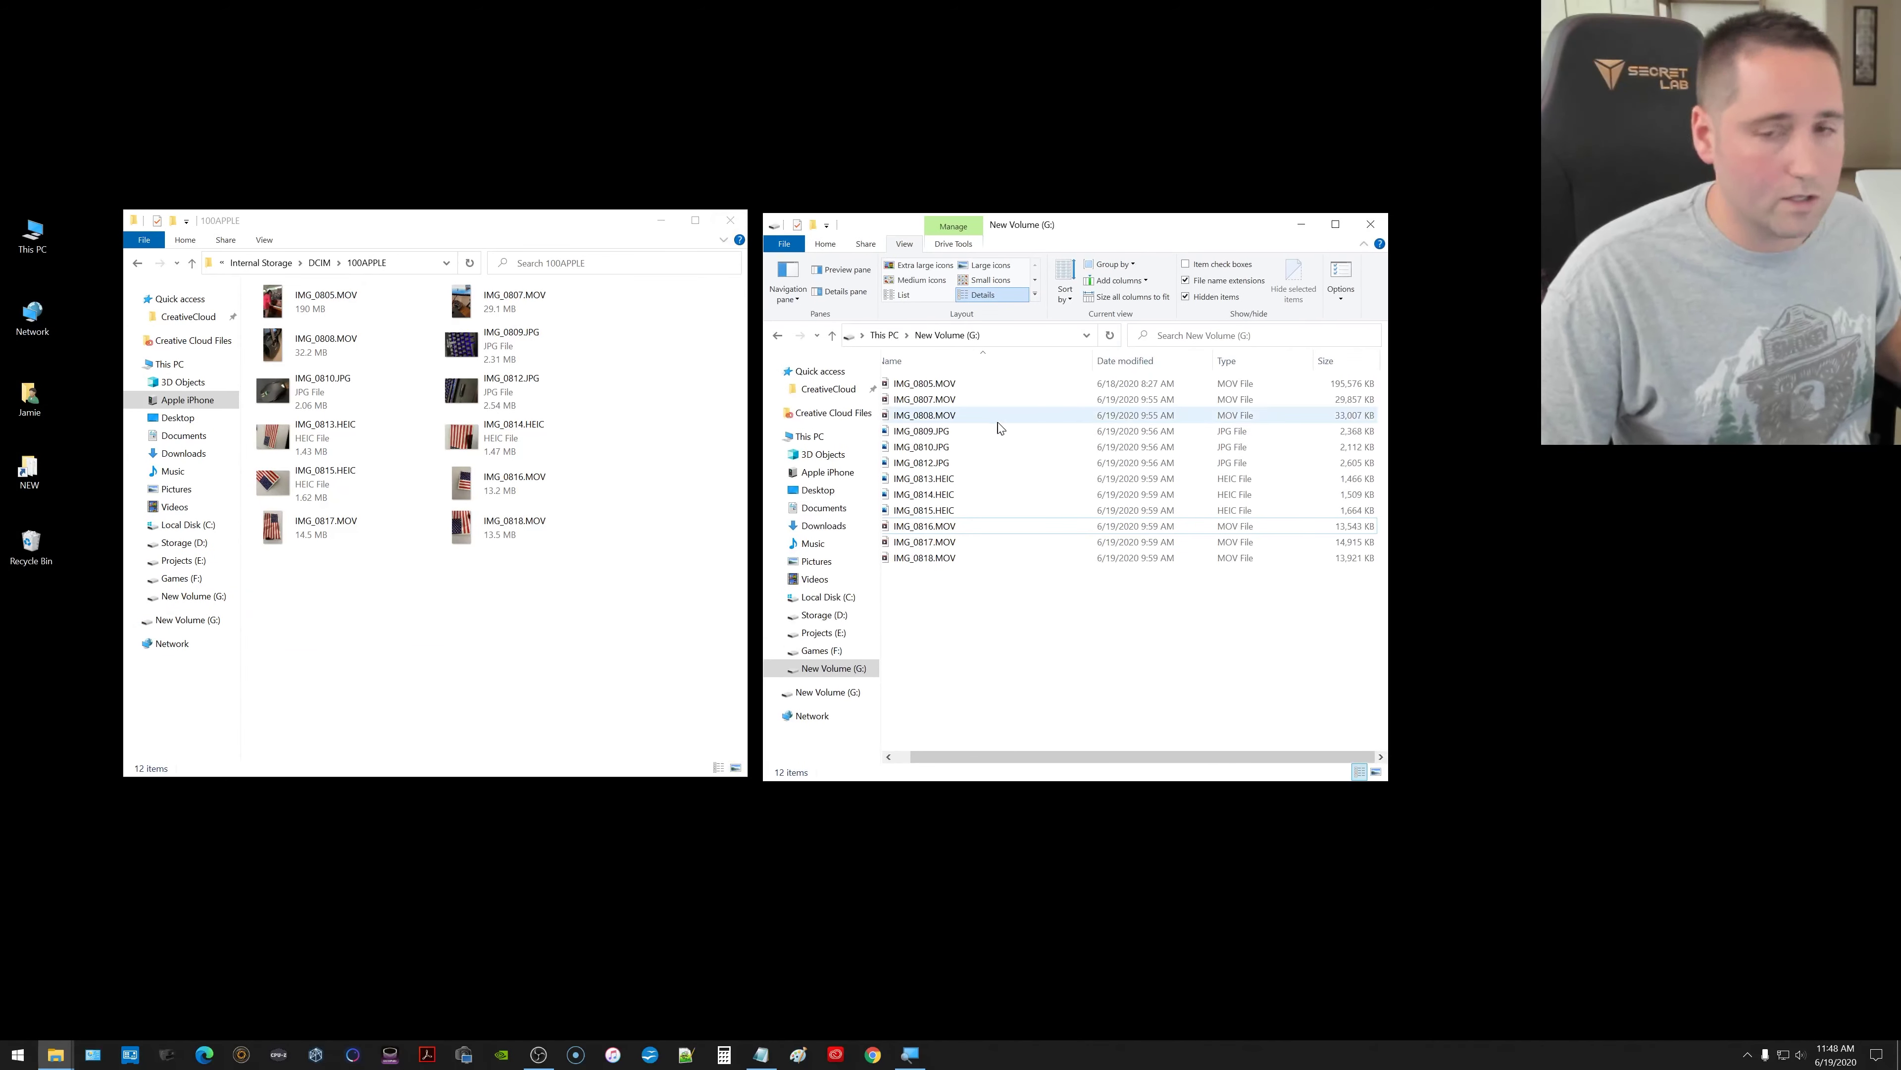